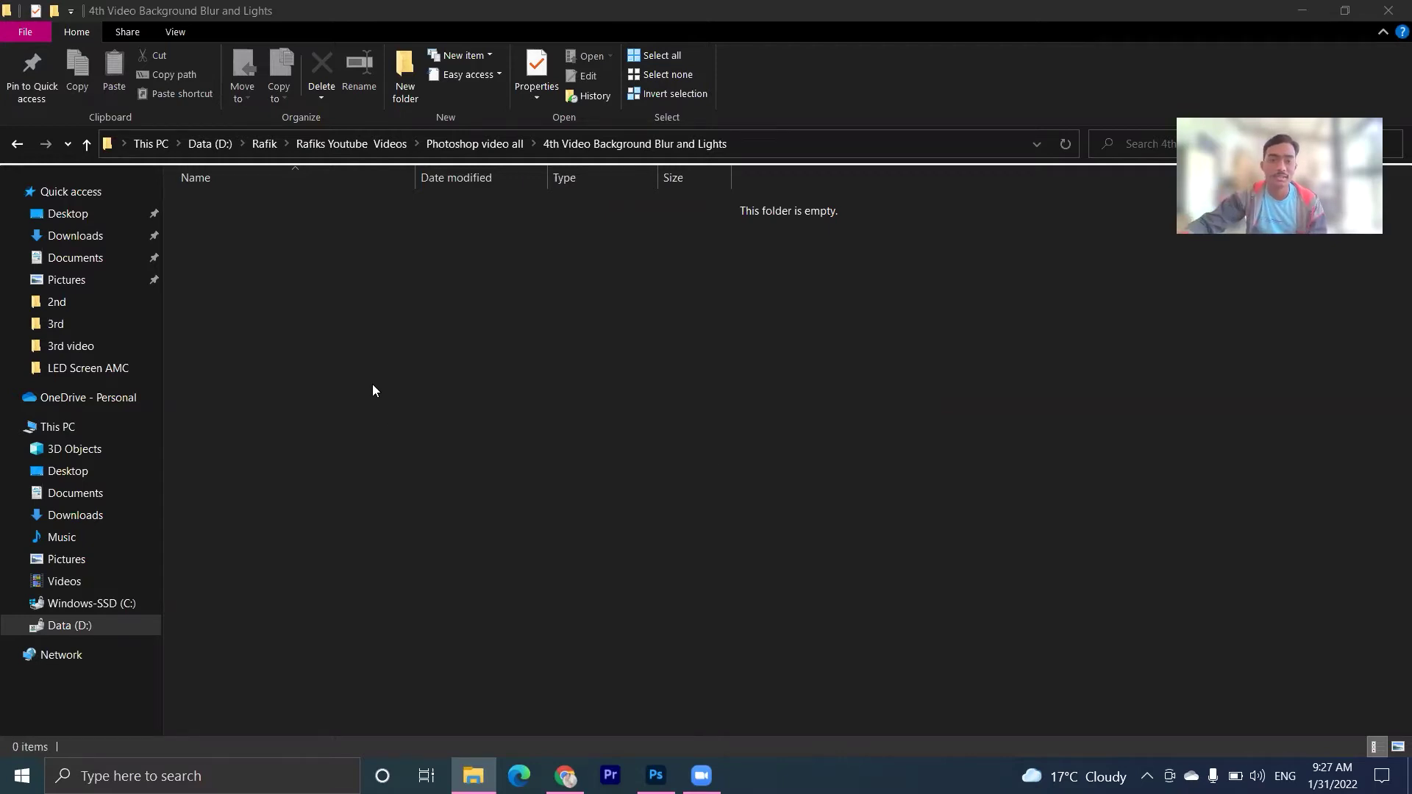
Switch from the empty File Explorer folder to Photoshop's Home screen using the taskbar icon
{"action": "left_click", "coordinate": [656, 775]}
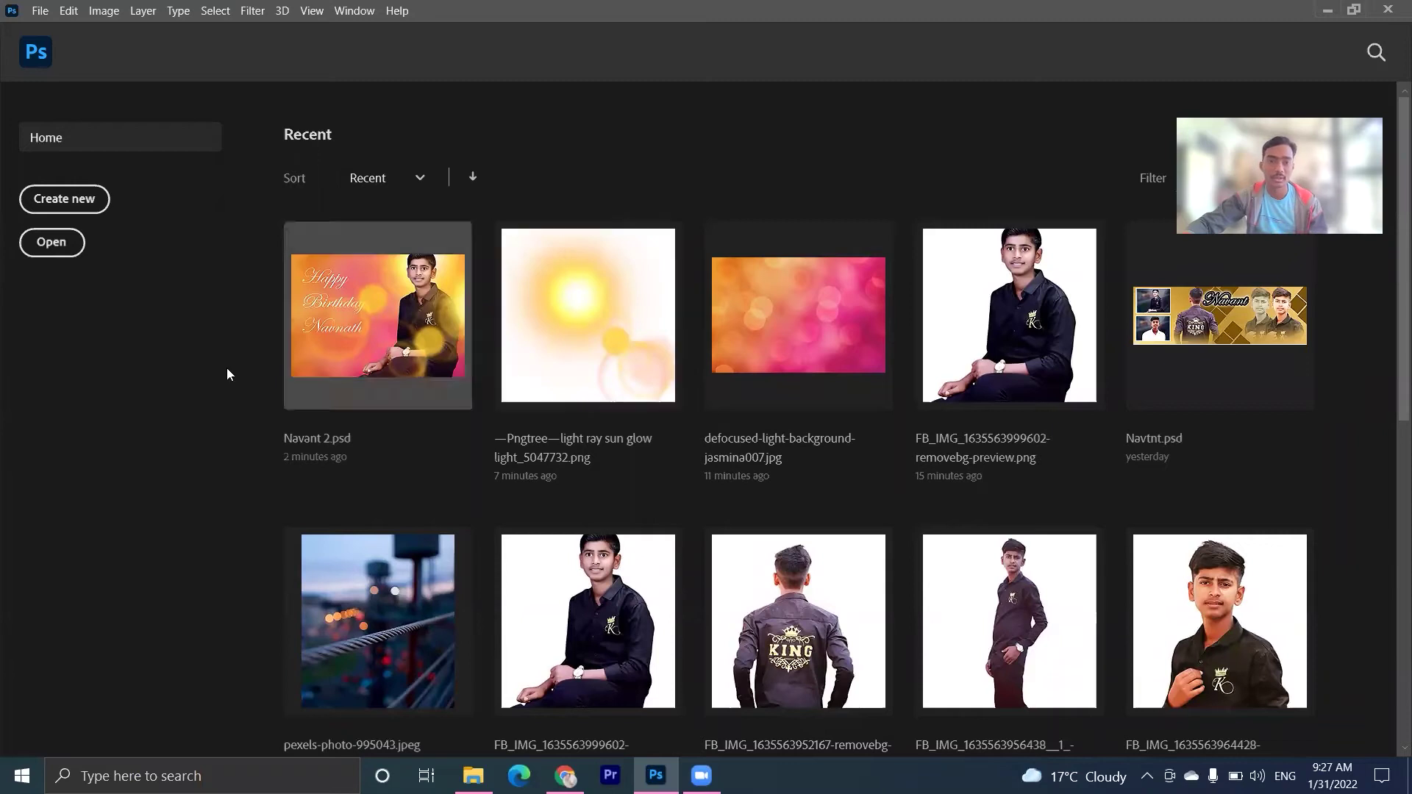
Create a blank white A4 landscape document, 3508 × 2480 px at 300 ppi
{"action": "left_click", "coordinate": [64, 206]}
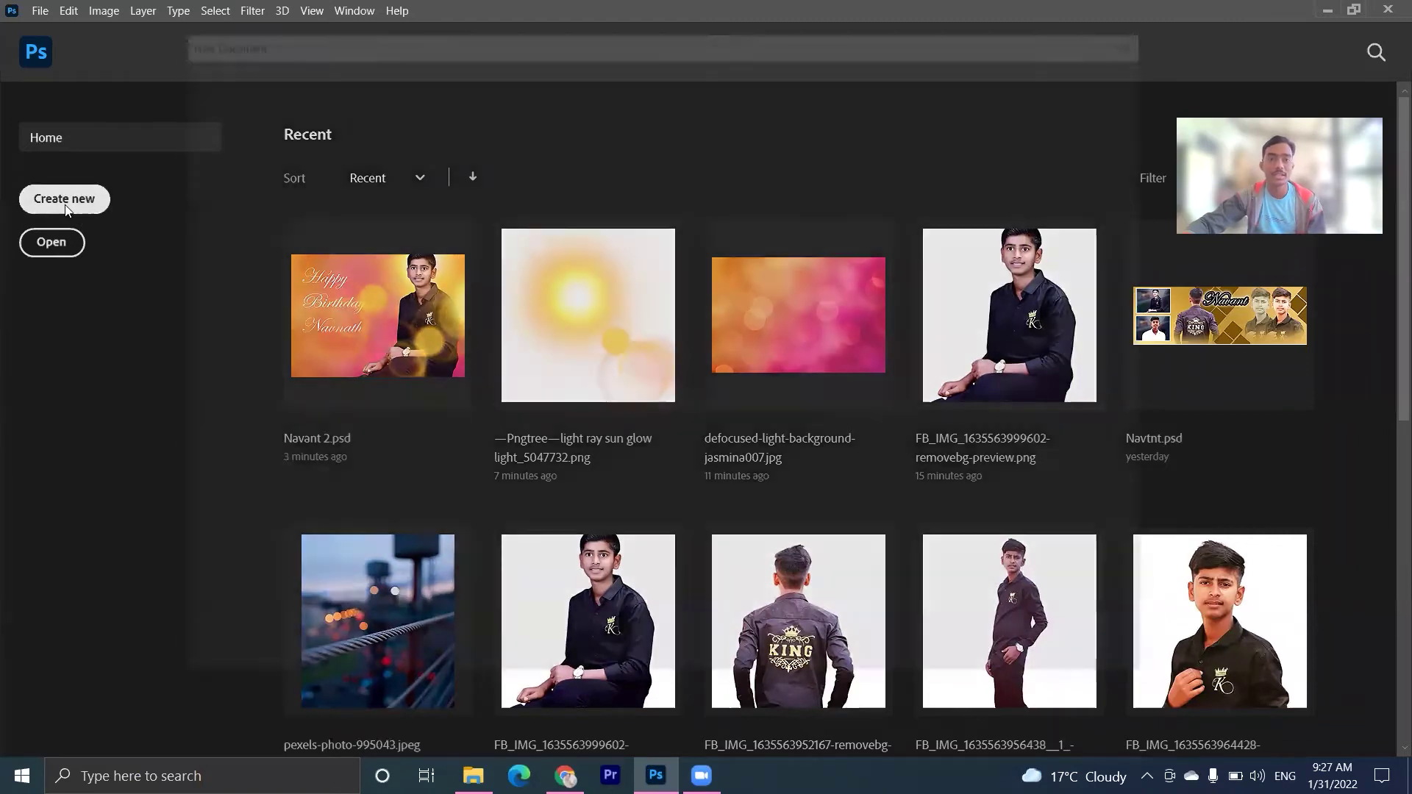
{"action": "left_click", "coordinate": [741, 228]}
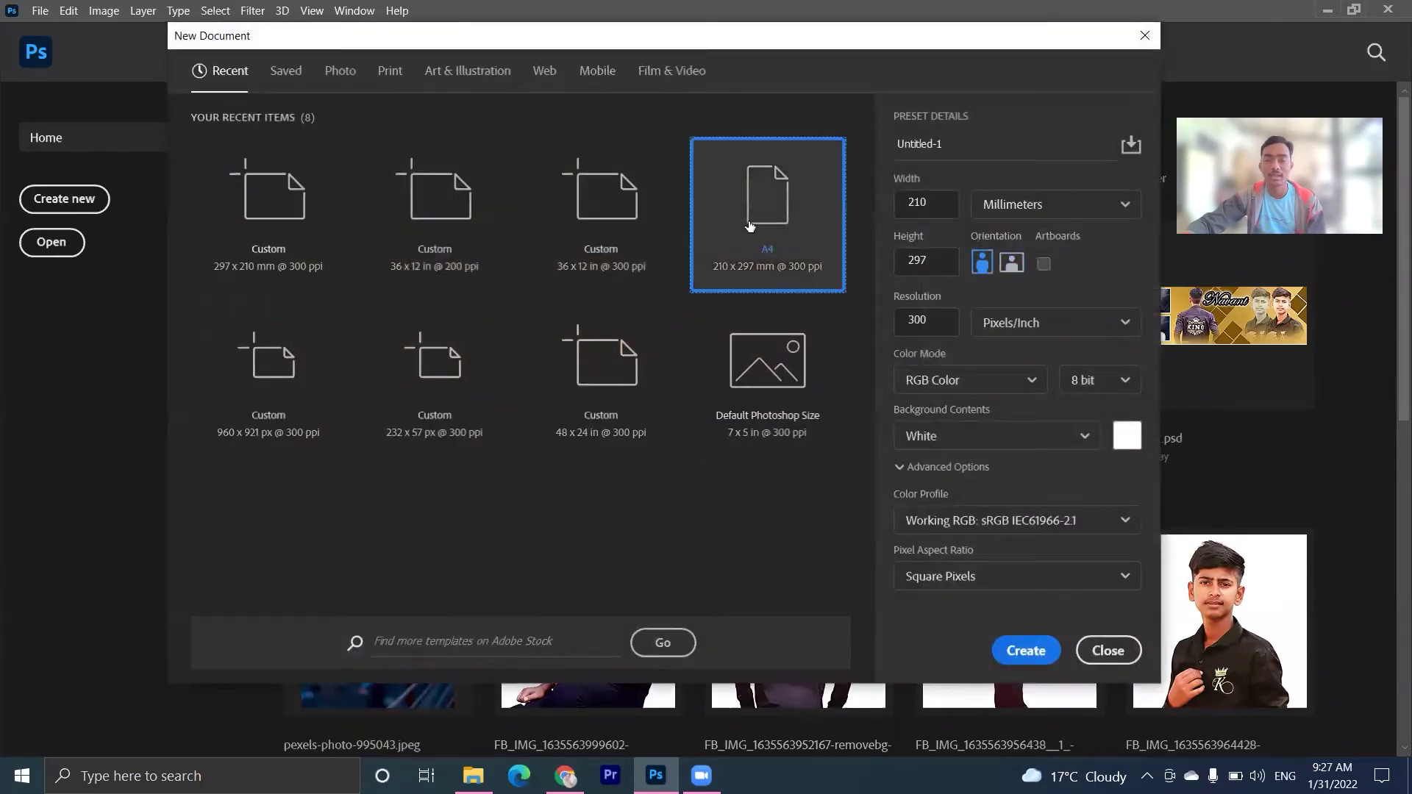
{"action": "left_click", "coordinate": [1016, 264]}
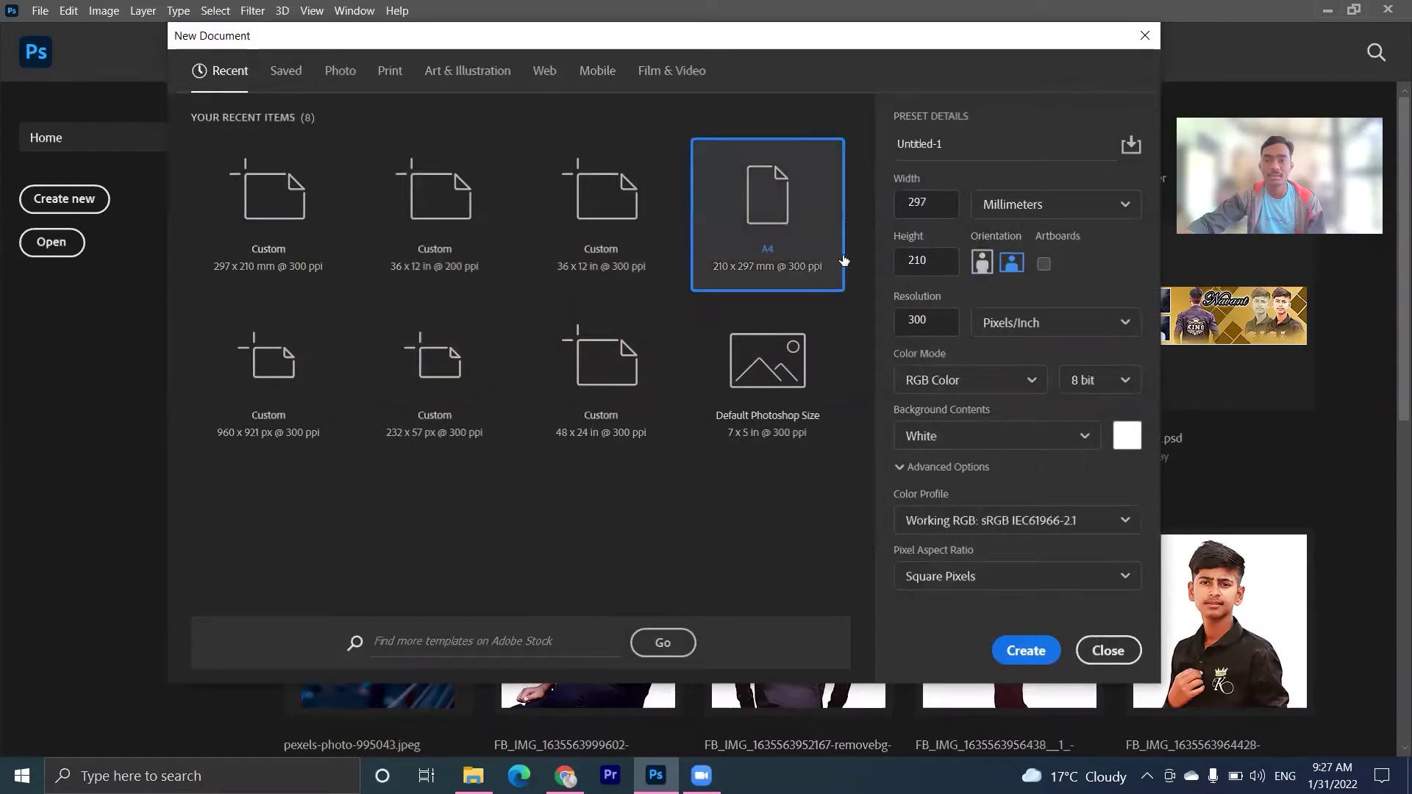
{"action": "left_click", "coordinate": [1012, 645]}
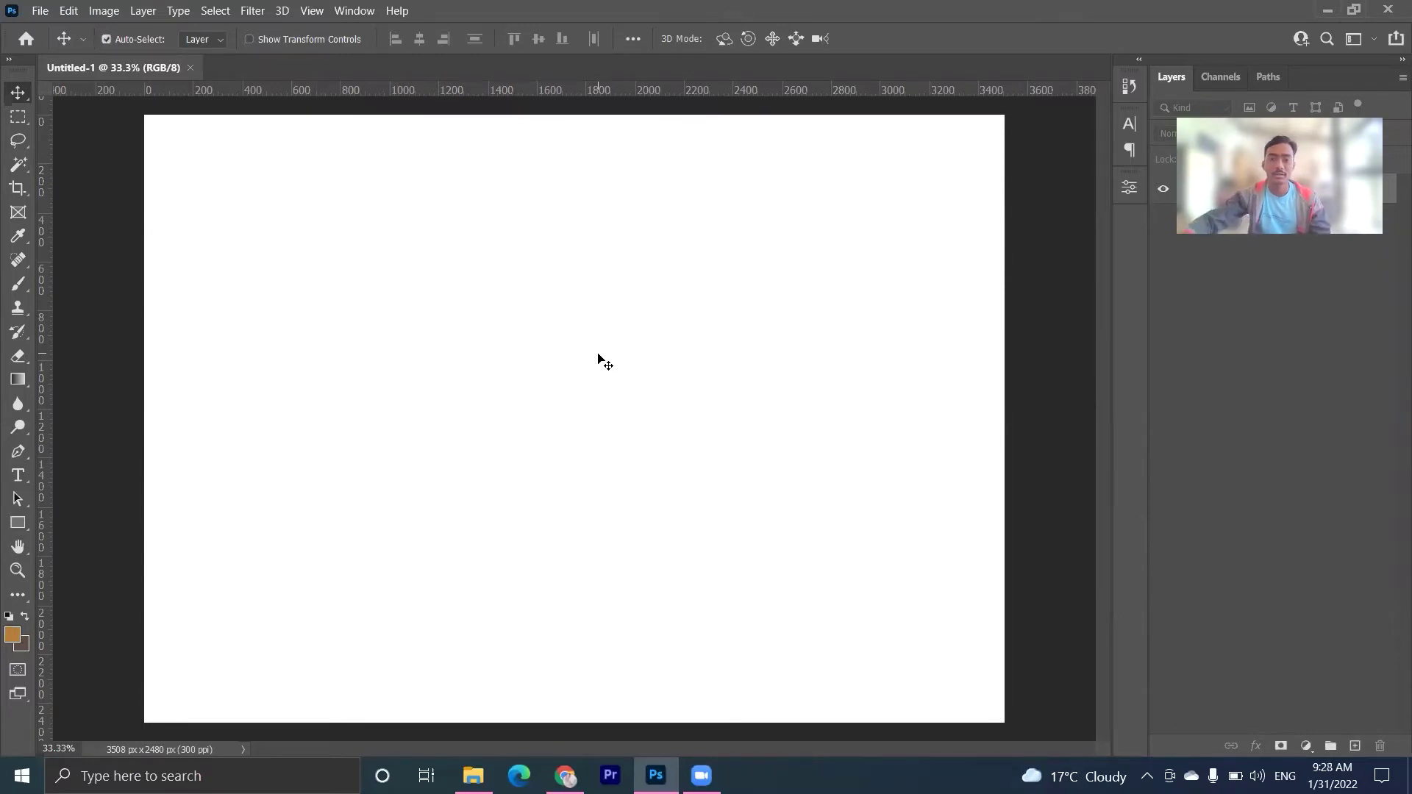
Check the light PNG image search results in the browser, then return to Photoshop
{"action": "left_click", "coordinate": [565, 775]}
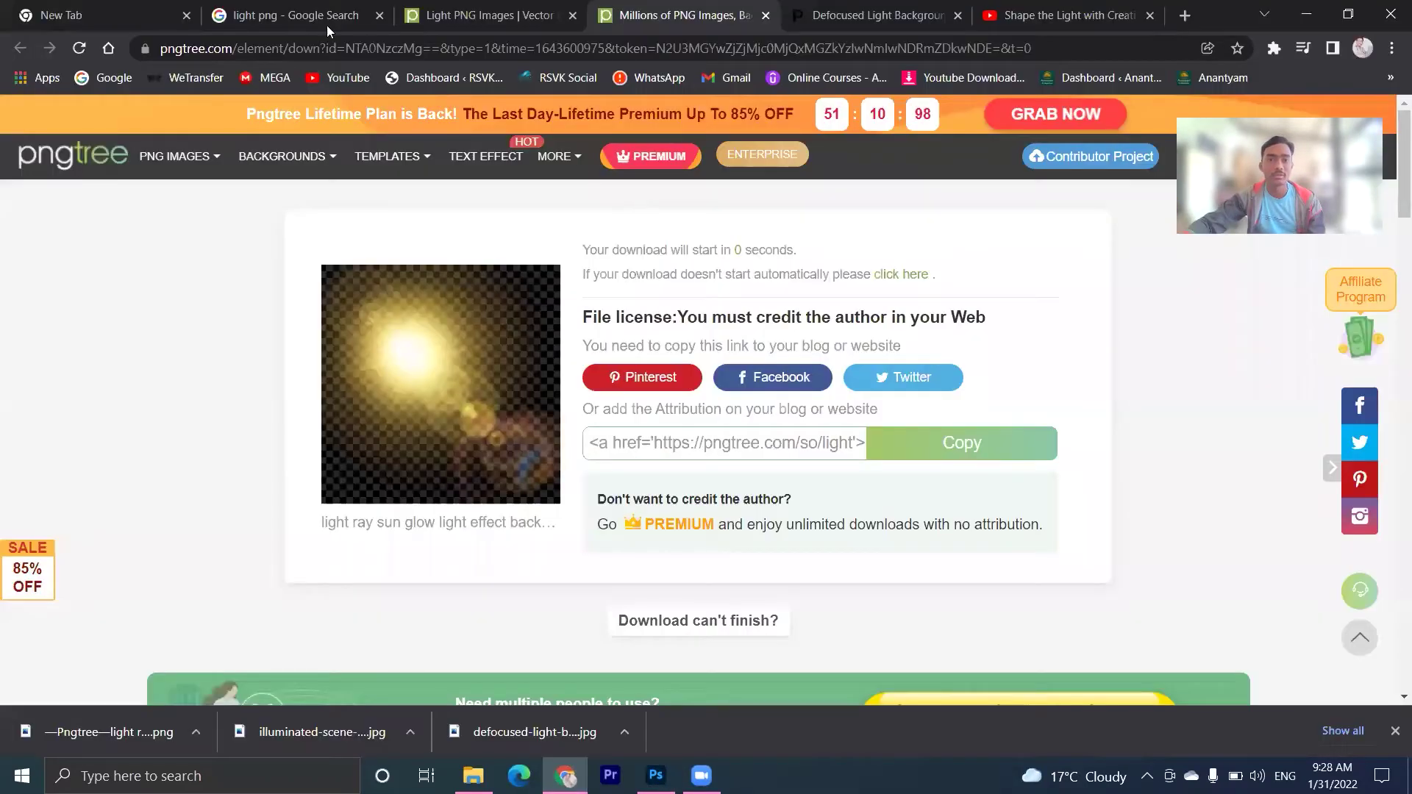
{"action": "left_click", "coordinate": [309, 14]}
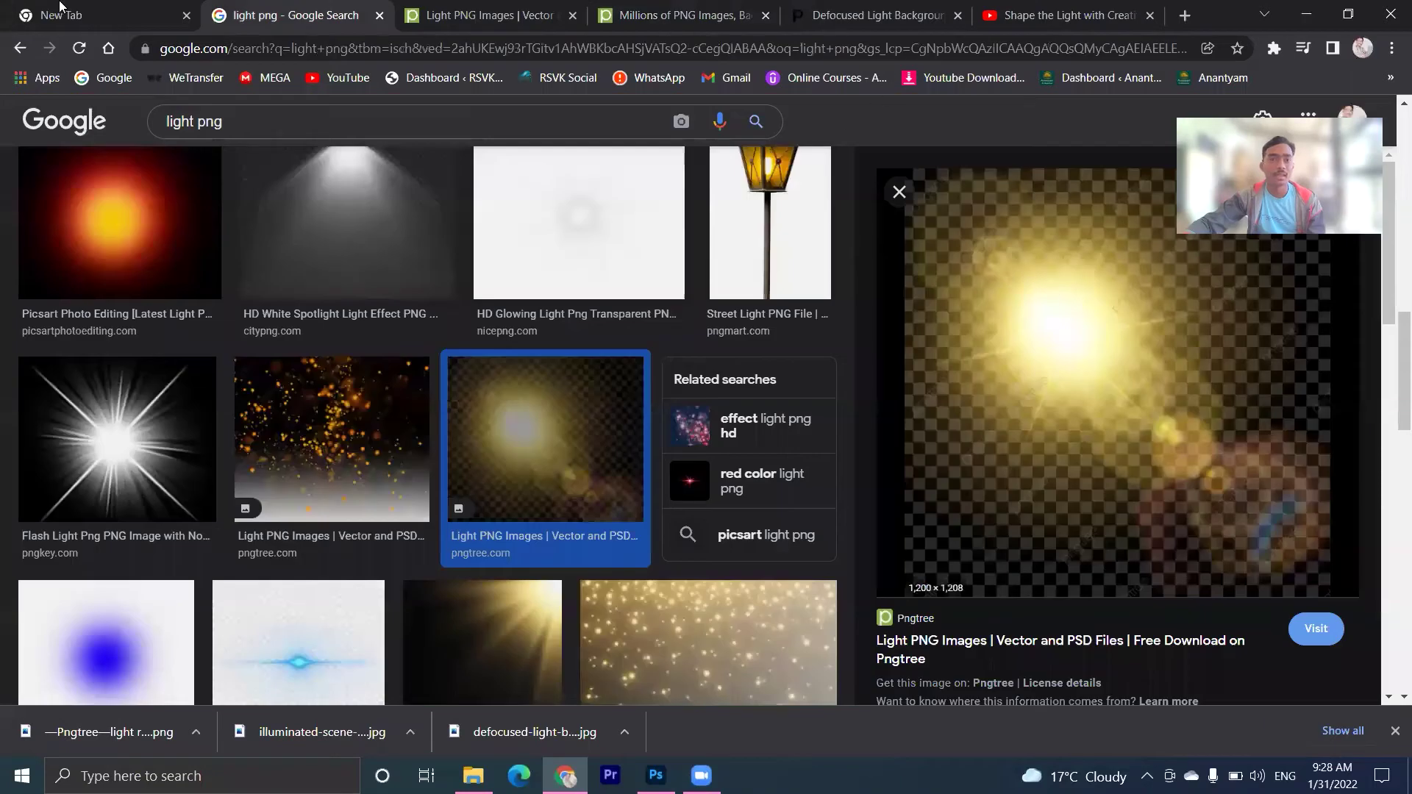
{"action": "left_click", "coordinate": [647, 772]}
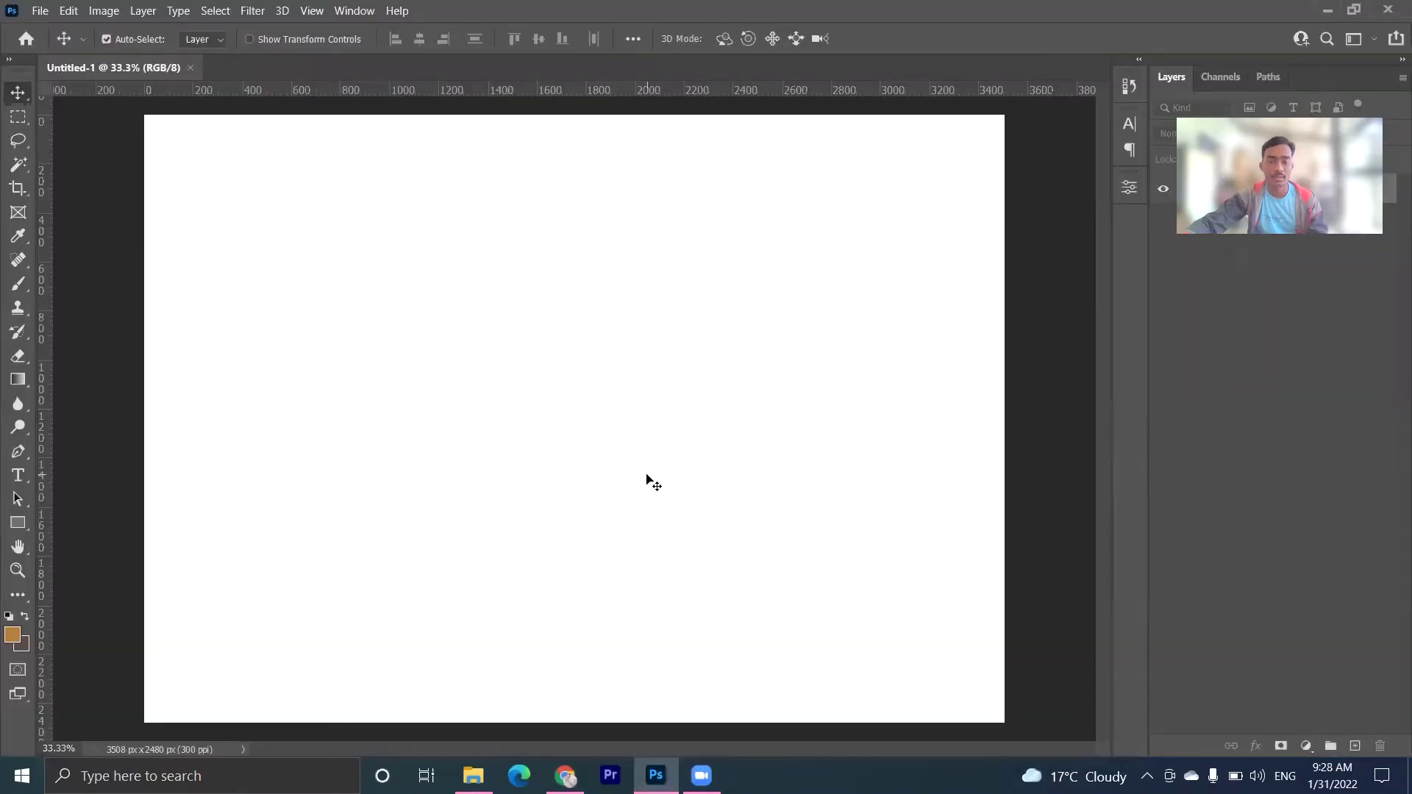
Open the defocused bokeh background, unlock its layer, and drag it into Untitled-1
{"action": "key", "text": "ctrl+o"}
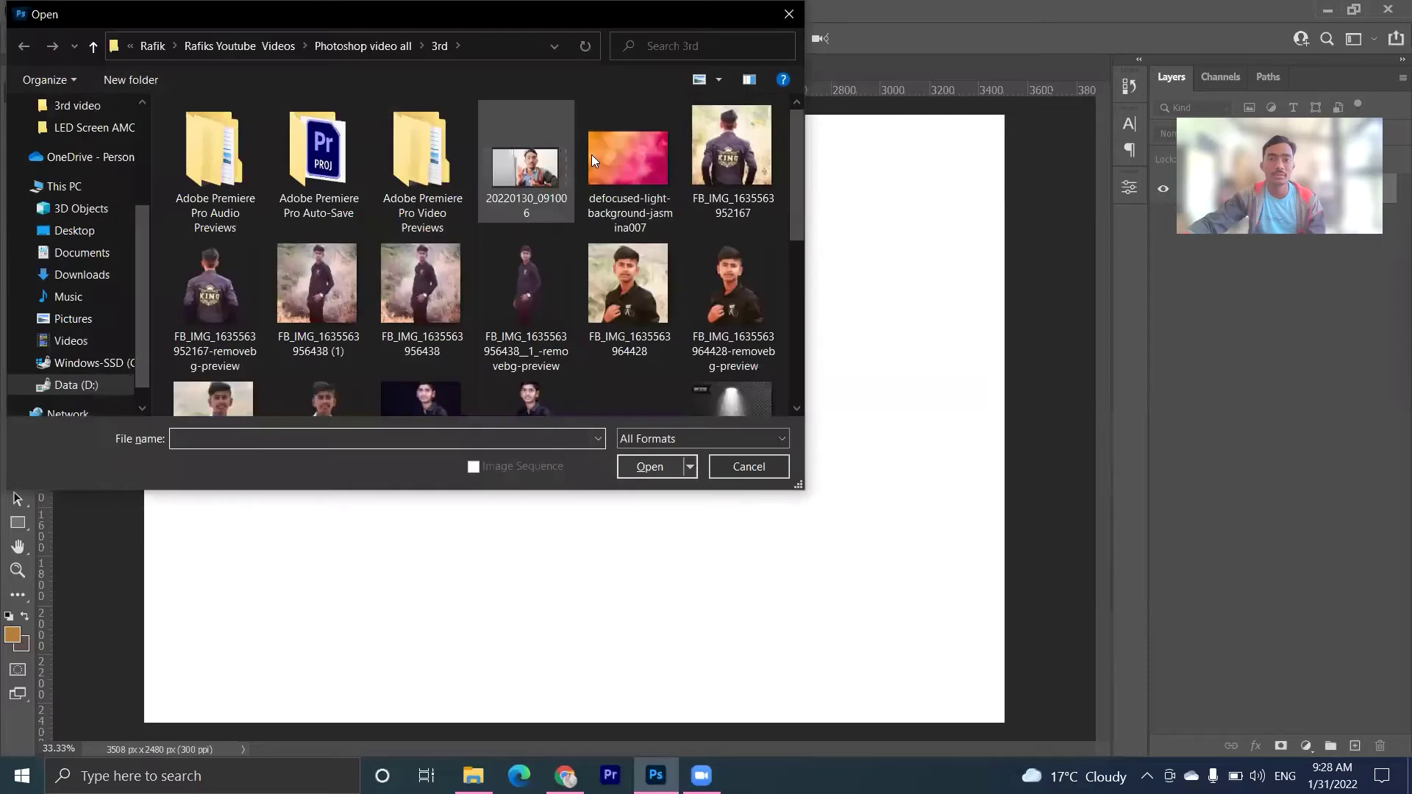
{"action": "left_click", "coordinate": [602, 163]}
{"action": "left_click", "coordinate": [637, 468]}
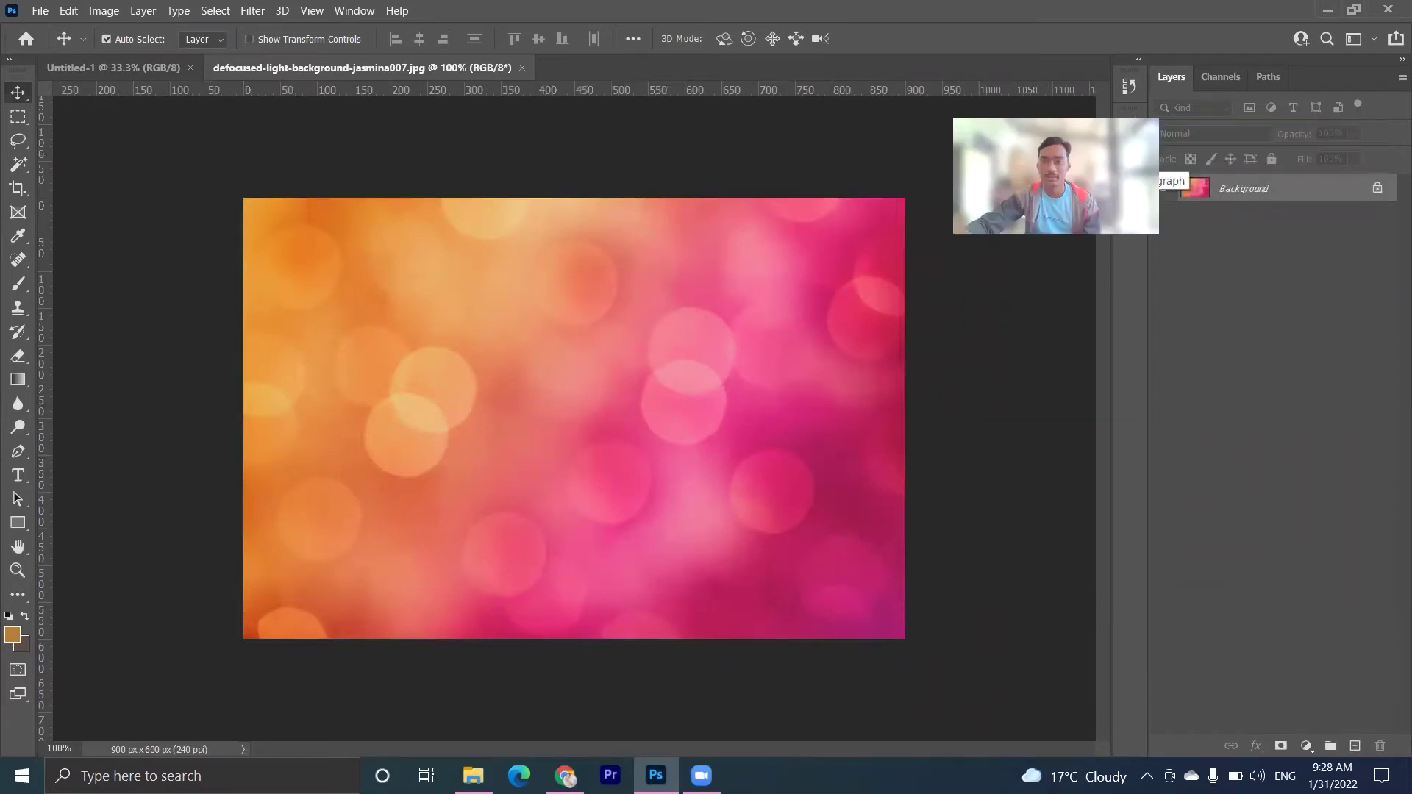
{"action": "left_click", "coordinate": [1378, 188]}
{"action": "left_click_drag", "start_coordinate": [563, 398], "coordinate": [136, 68]}
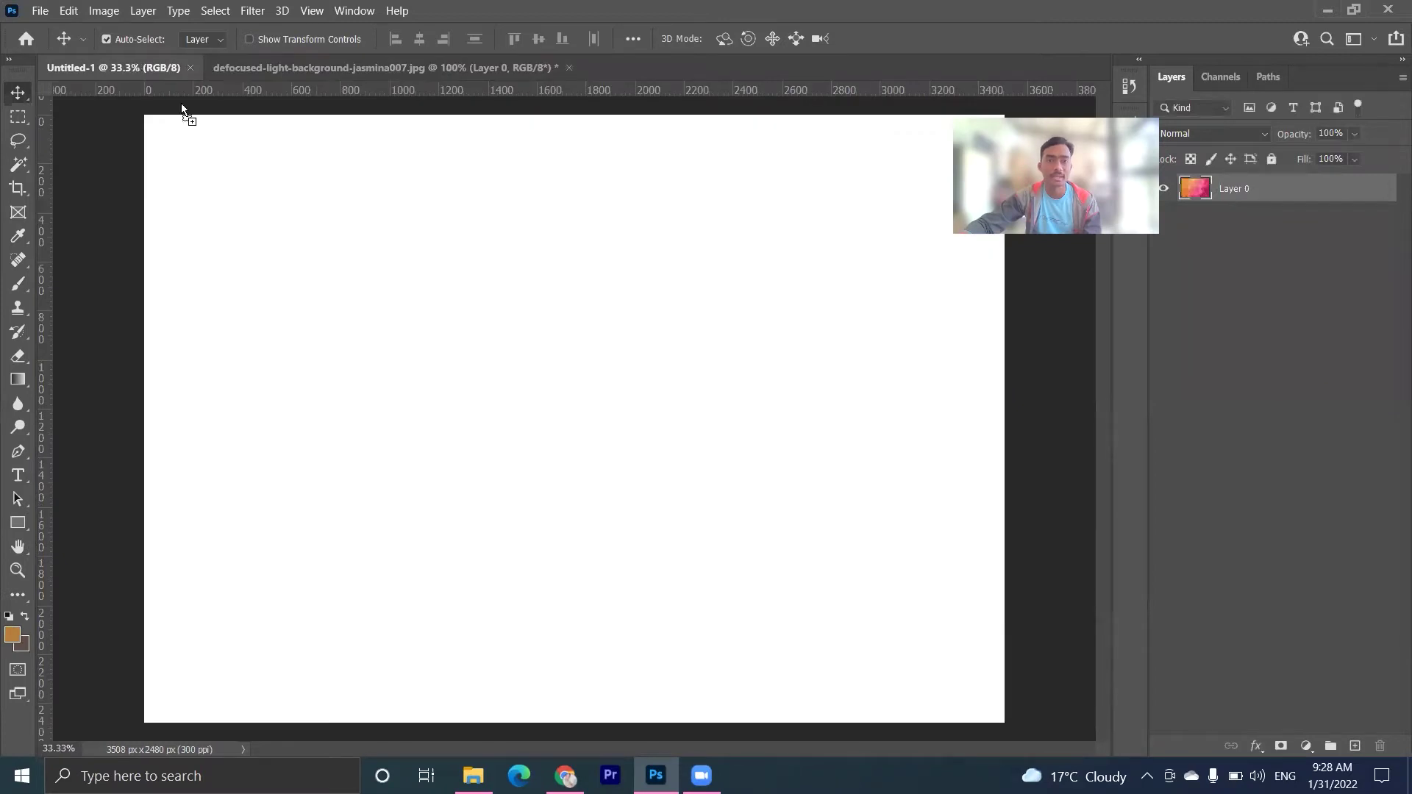
{"action": "left_click_drag", "start_coordinate": [424, 295], "coordinate": [425, 292]}
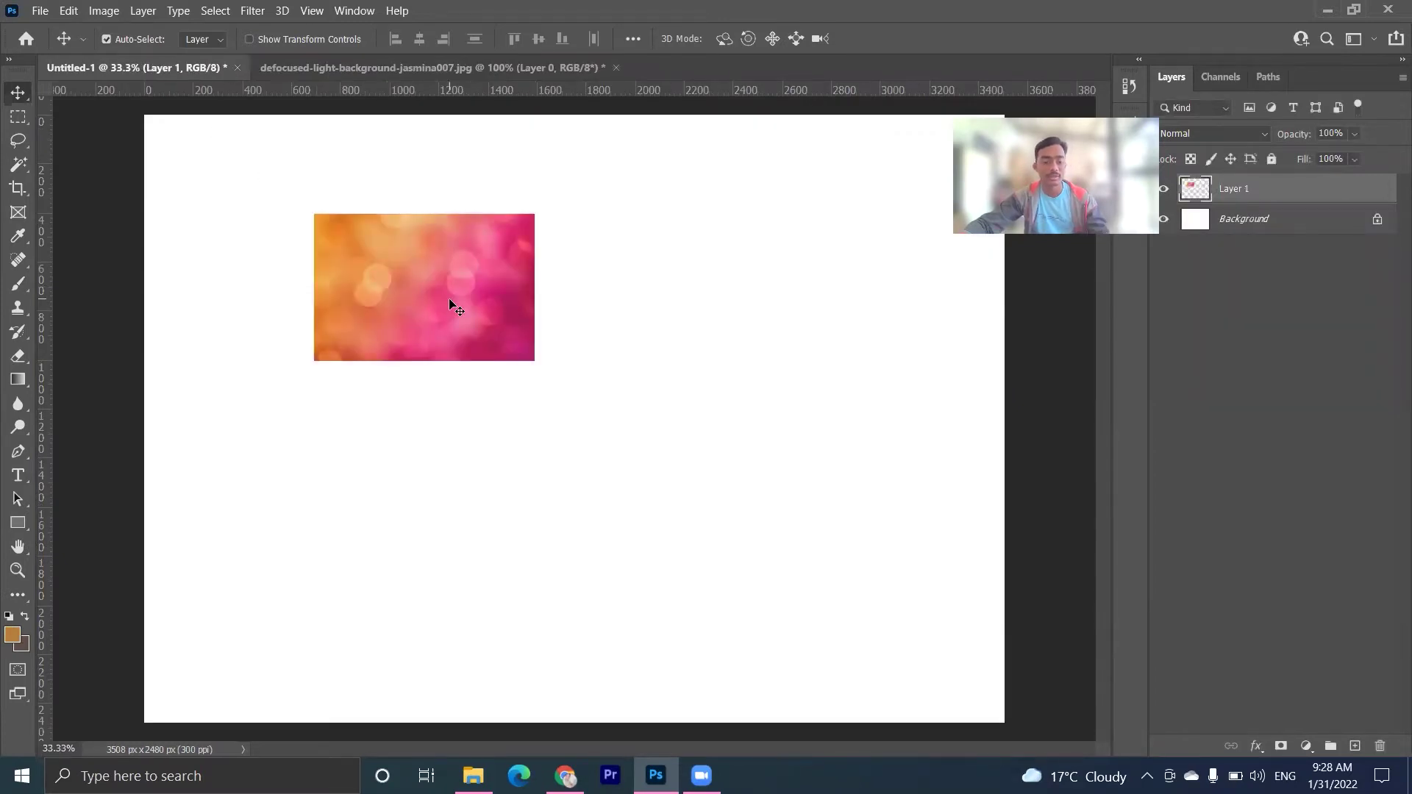
Scale the bokeh layer up so it covers the entire A4 canvas
{"action": "key", "text": "ctrl+t"}
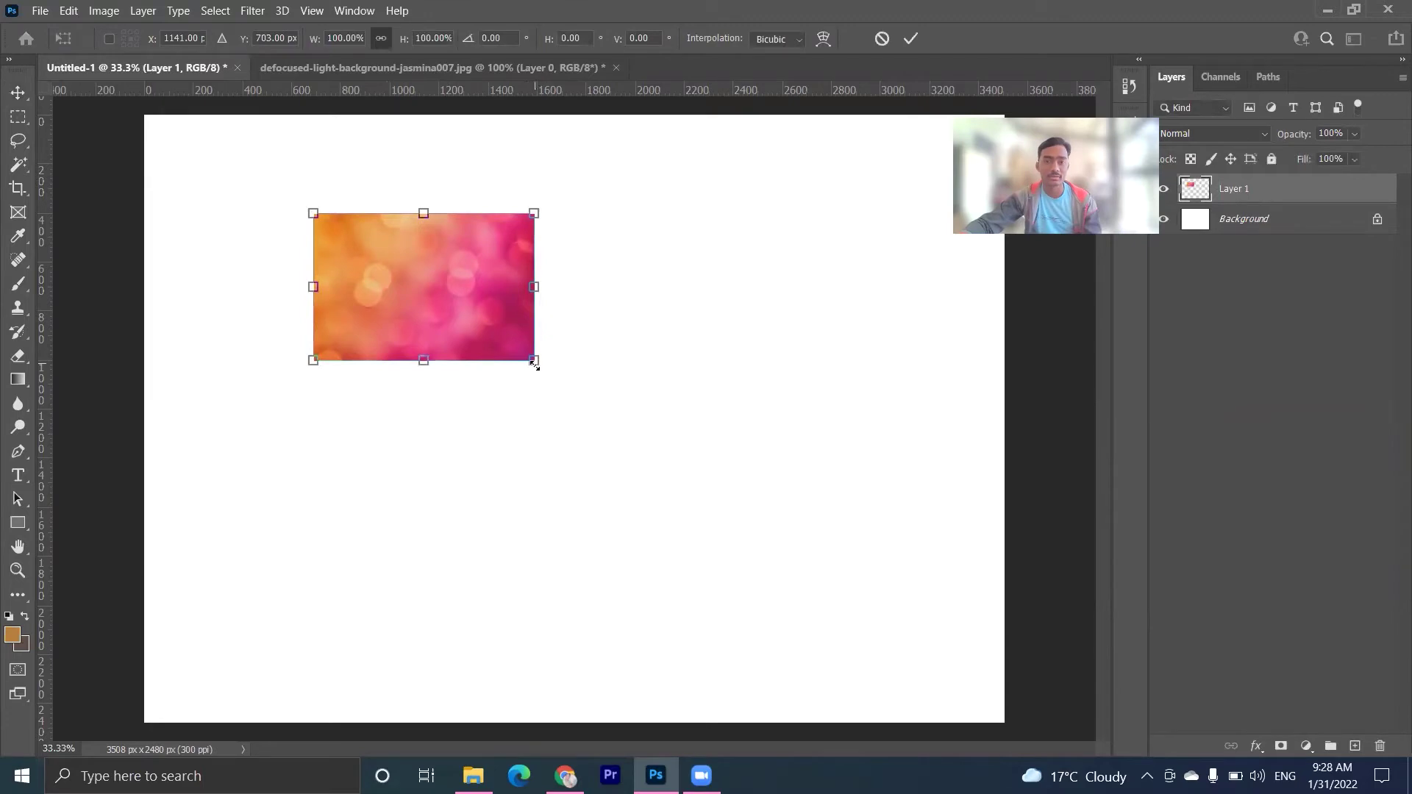
{"action": "left_click_drag", "start_coordinate": [534, 362], "coordinate": [825, 554]}
{"action": "mouse_move", "coordinate": [473, 356]}
{"action": "left_mouse_down"}
{"action": "mouse_move", "coordinate": [328, 271]}
{"action": "mouse_move", "coordinate": [331, 285]}
{"action": "left_mouse_up"}
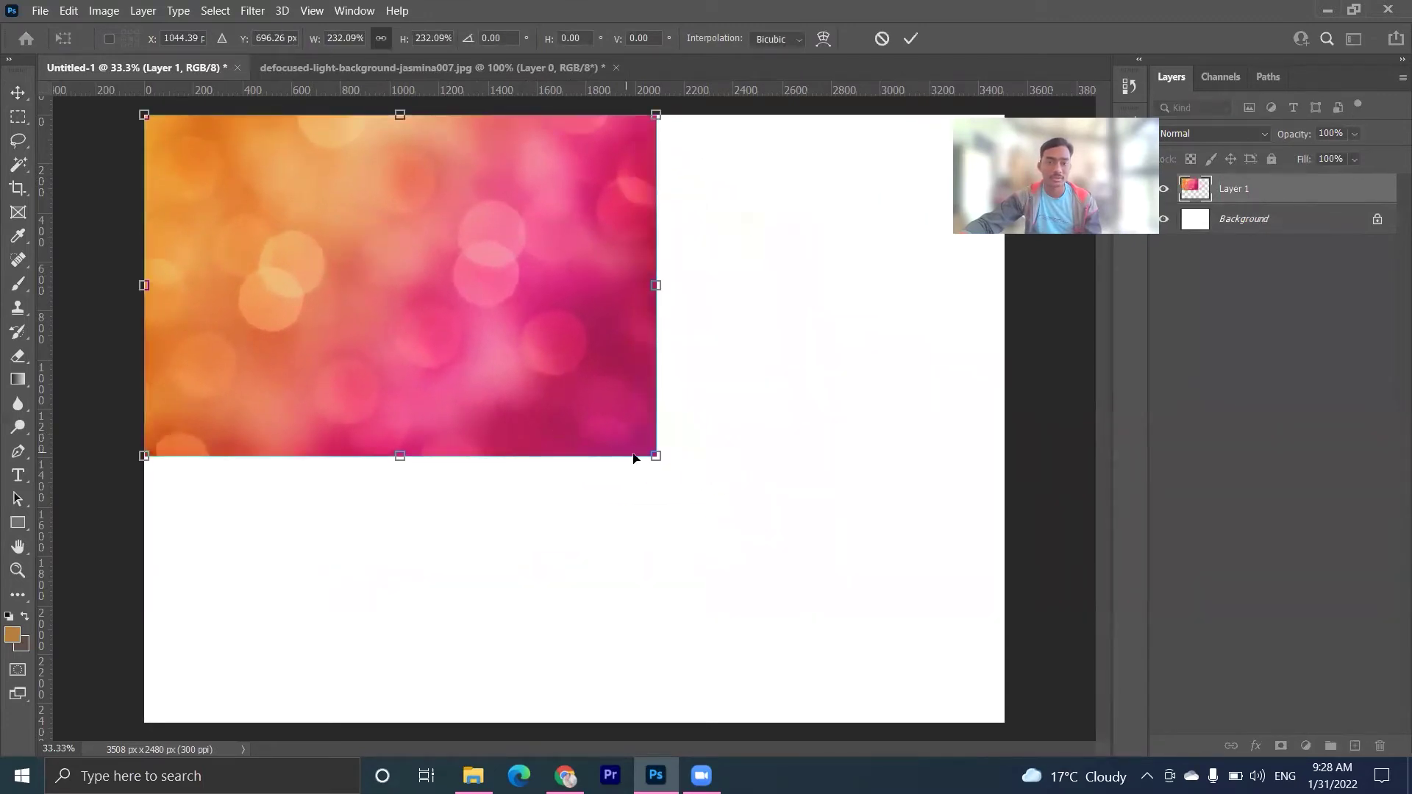
{"action": "left_click_drag", "start_coordinate": [647, 457], "coordinate": [1060, 725]}
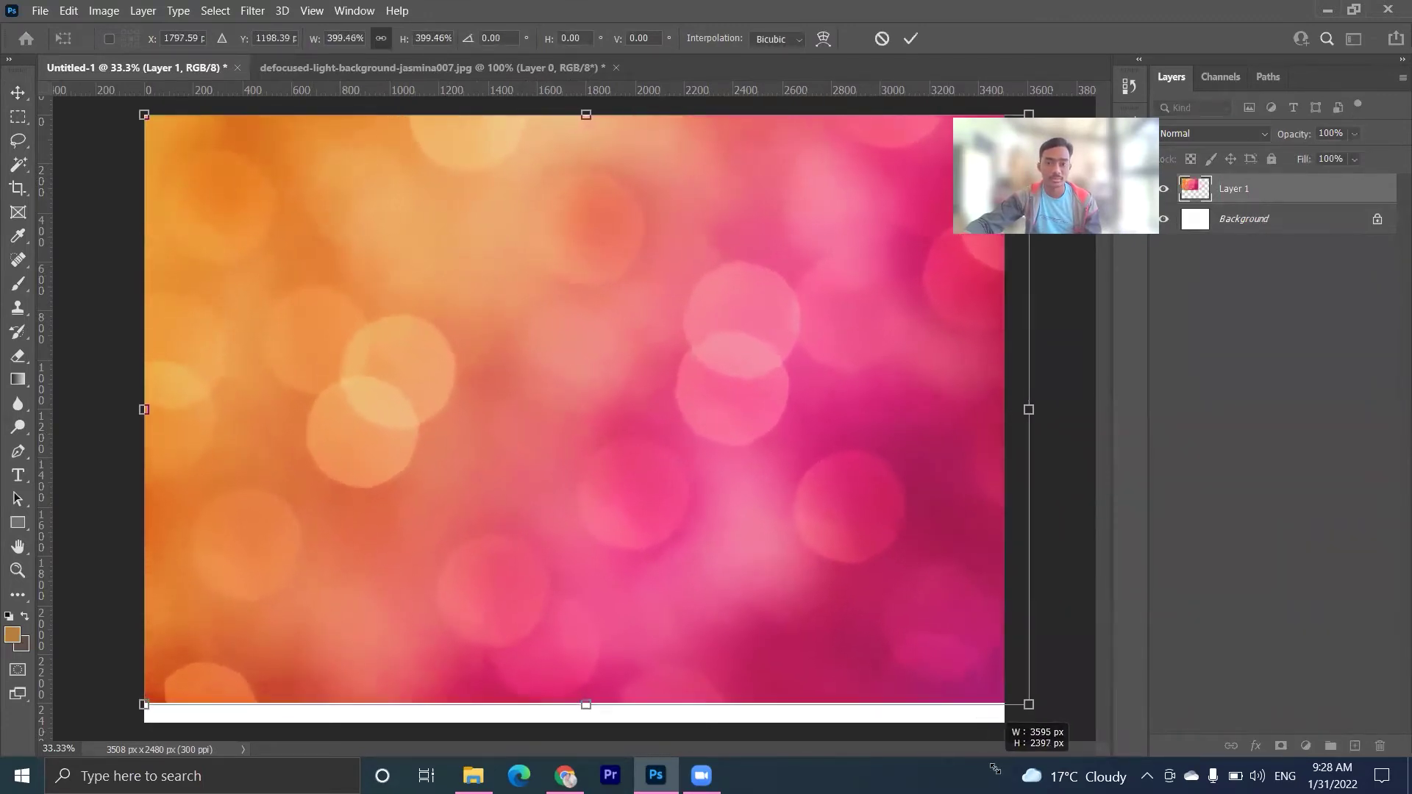
{"action": "key", "text": "Return"}
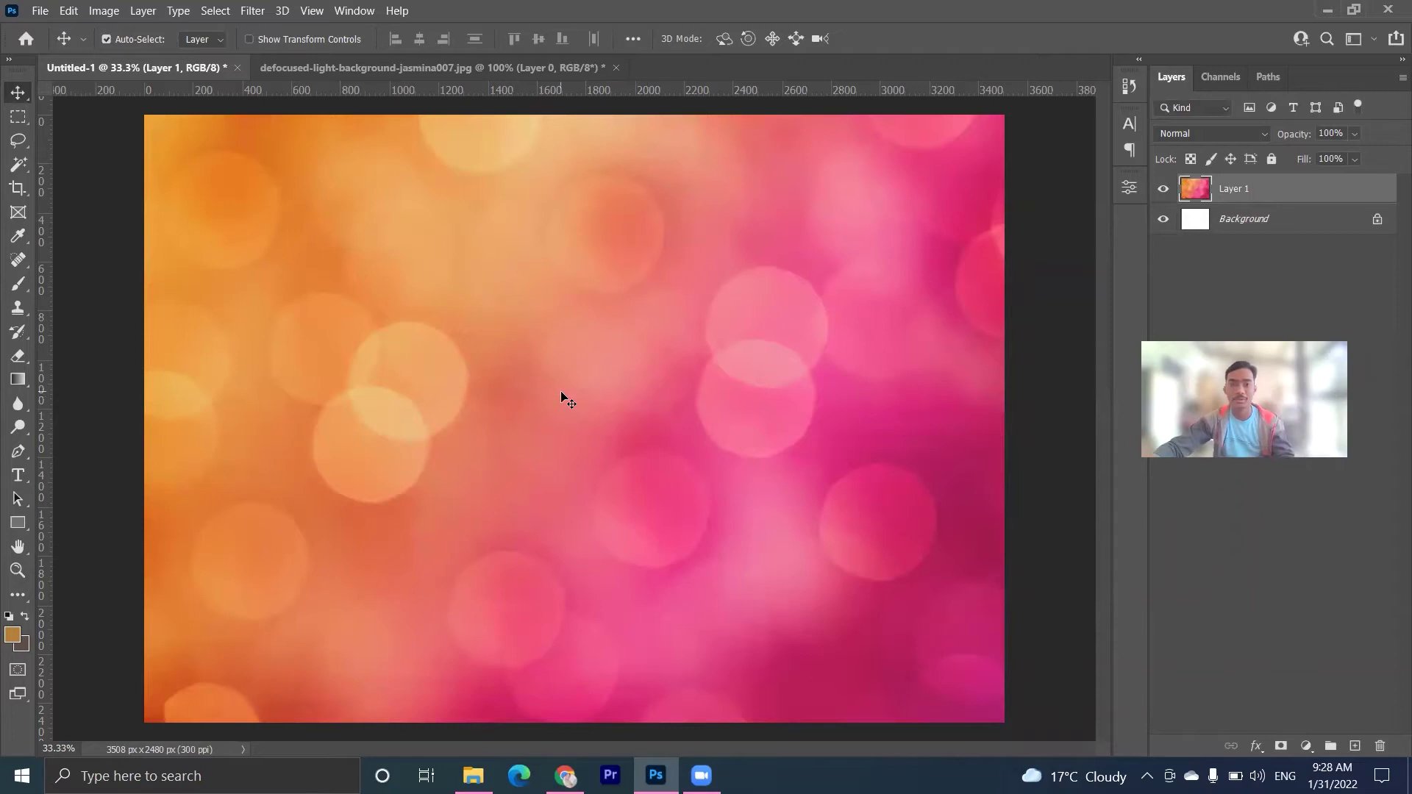
Open the removebg cut-out of the young man and drag it onto the bokeh composite
{"action": "key", "text": "ctrl+o"}
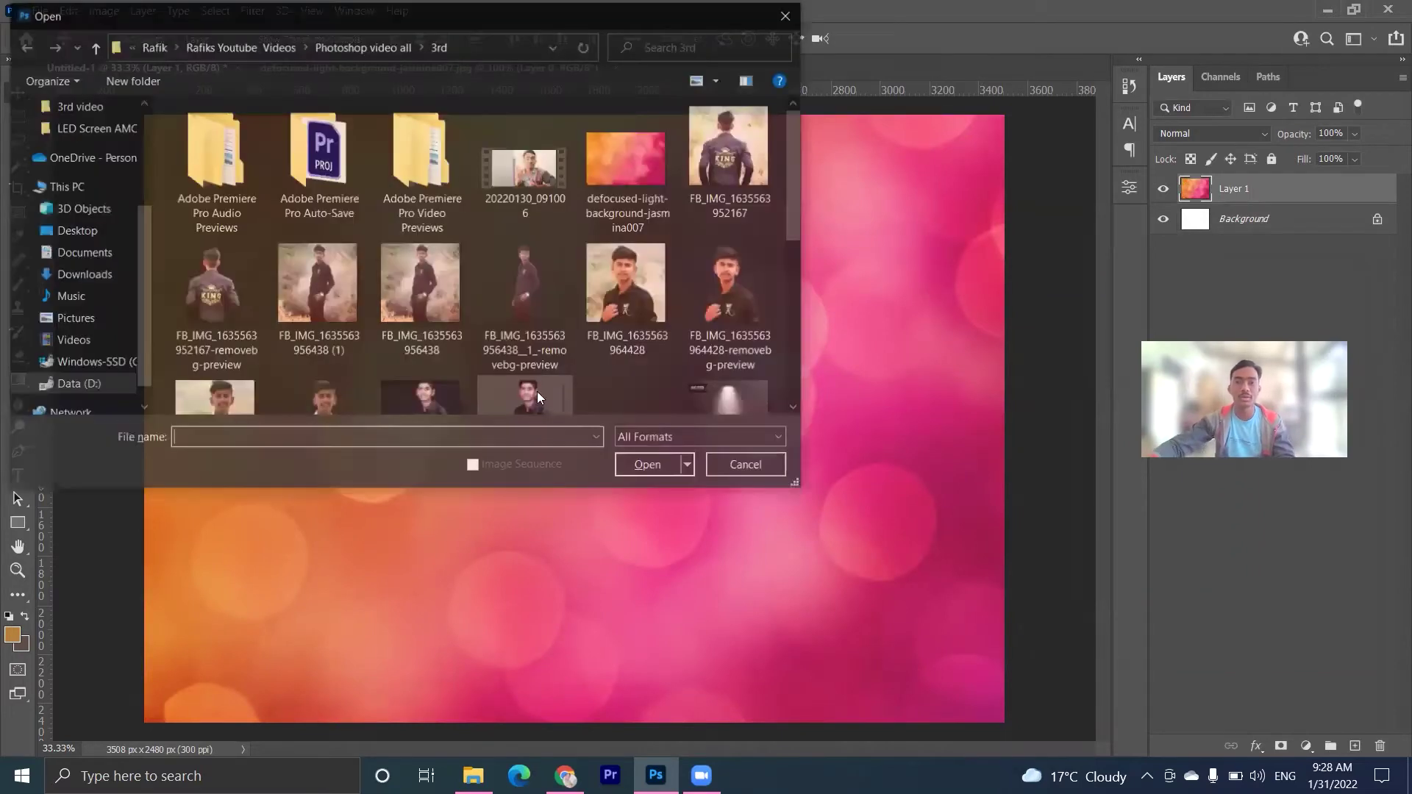
{"action": "scroll", "coordinate": [520, 349], "scroll_direction": "down", "scroll_amount": 2}
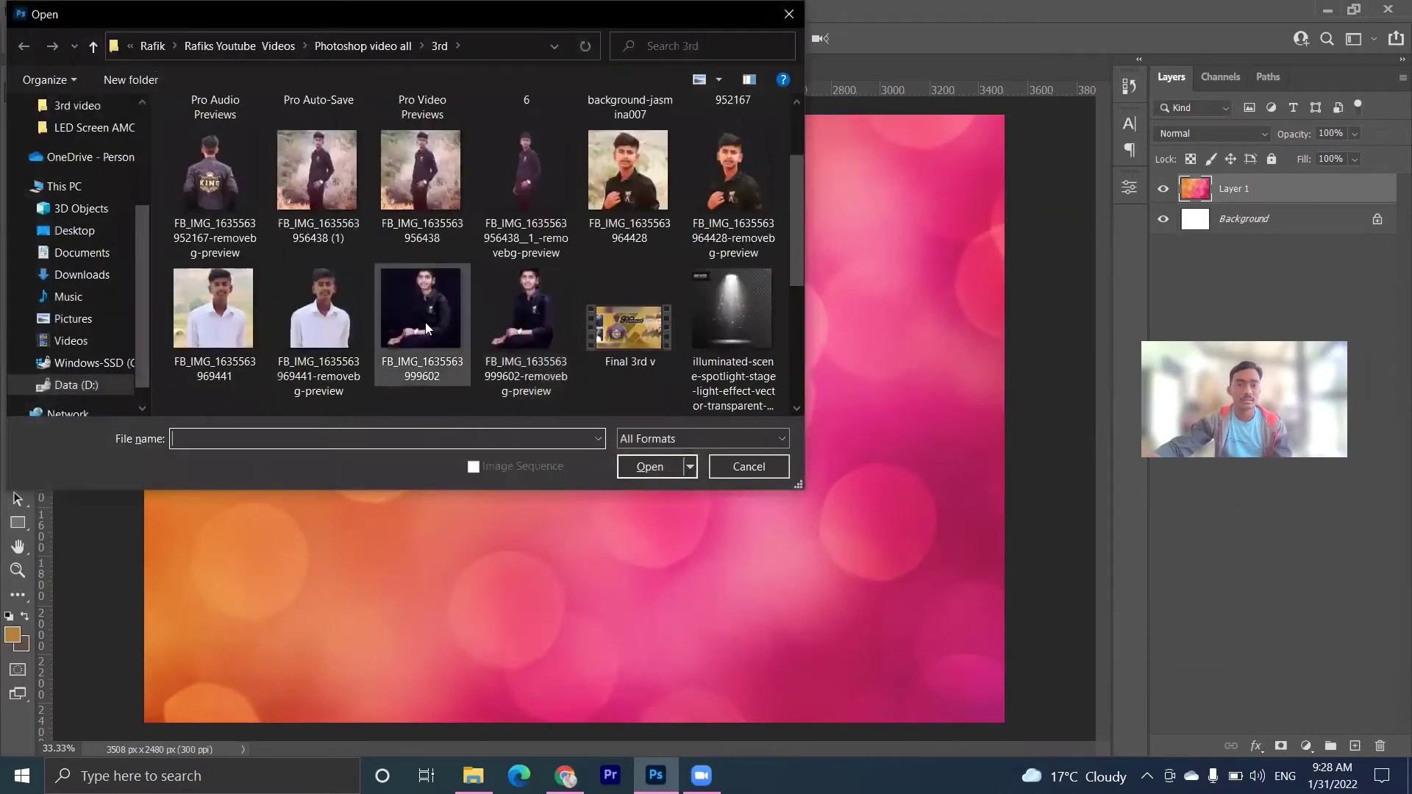
{"action": "left_click", "coordinate": [511, 324]}
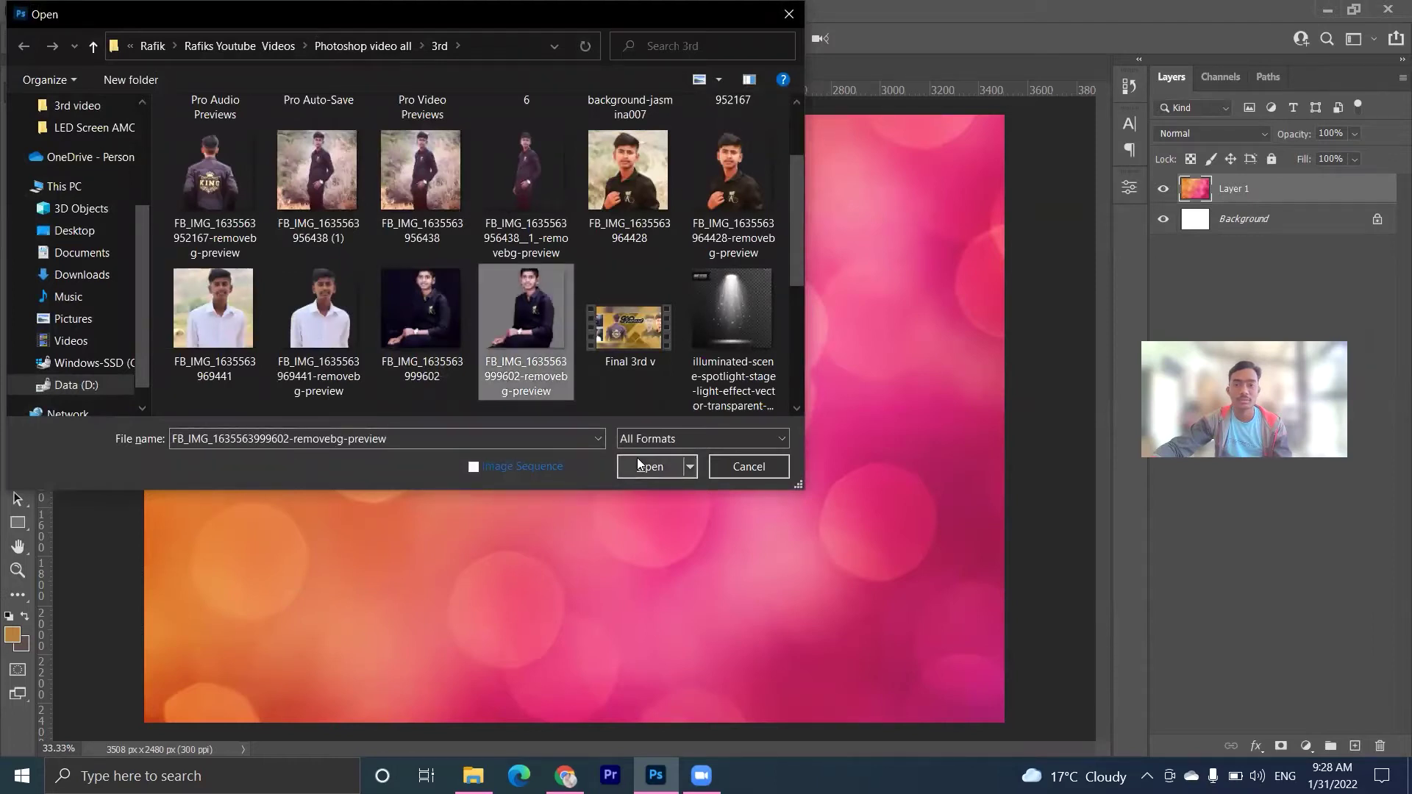
{"action": "left_click", "coordinate": [639, 462]}
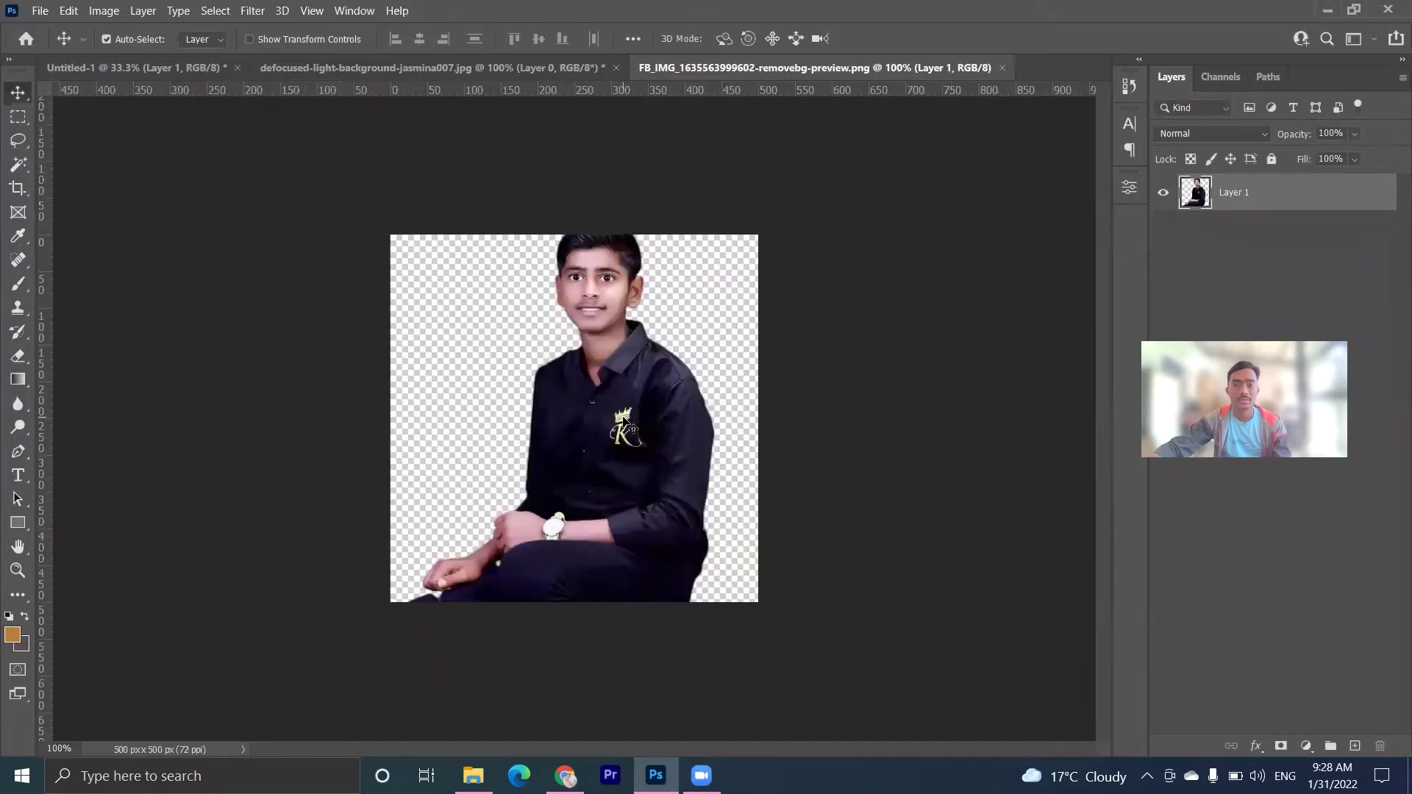
{"action": "mouse_move", "coordinate": [621, 436]}
{"action": "left_mouse_down"}
{"action": "mouse_move", "coordinate": [154, 71]}
{"action": "mouse_move", "coordinate": [756, 448]}
{"action": "left_mouse_up"}
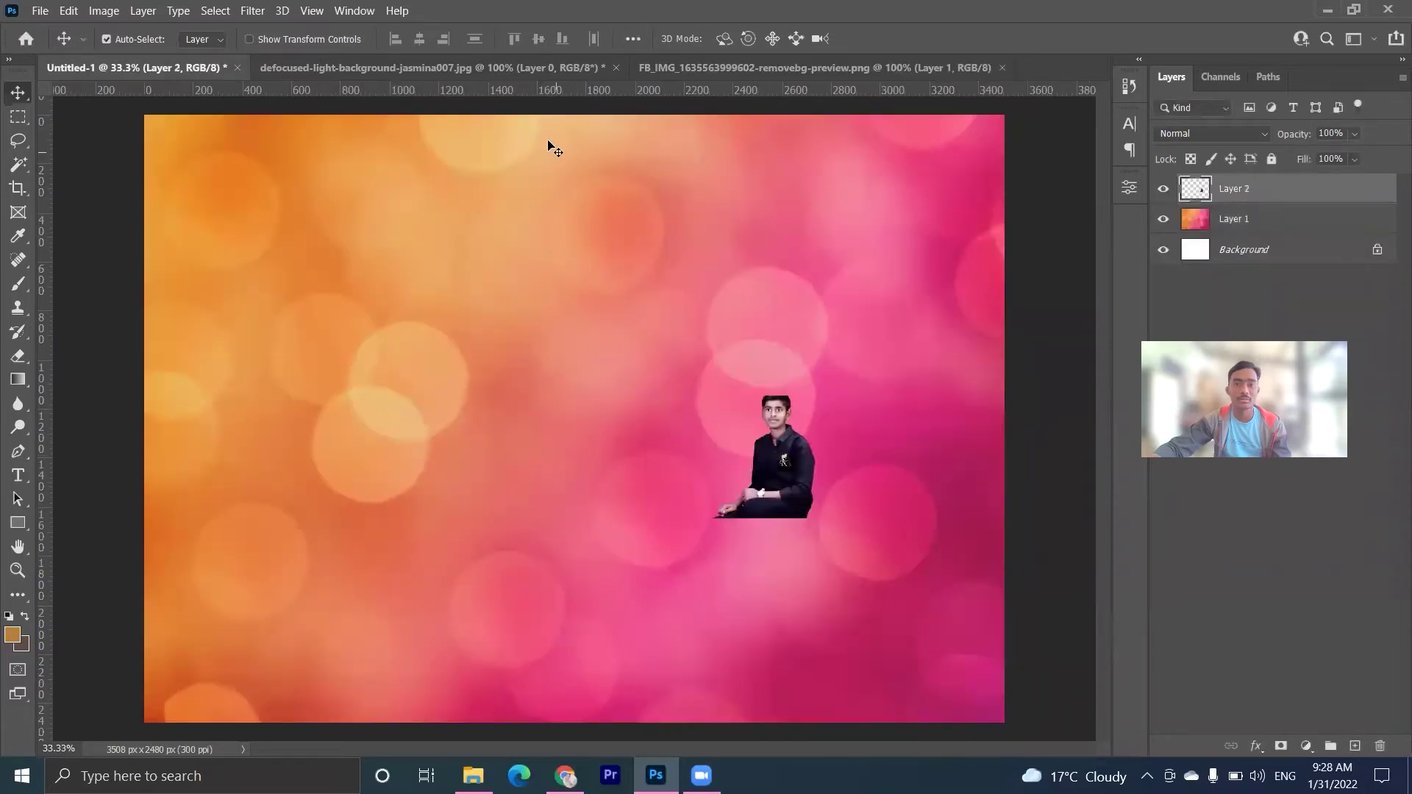
Close the bokeh and cut-out source documents without saving
{"action": "left_click", "coordinate": [494, 69]}
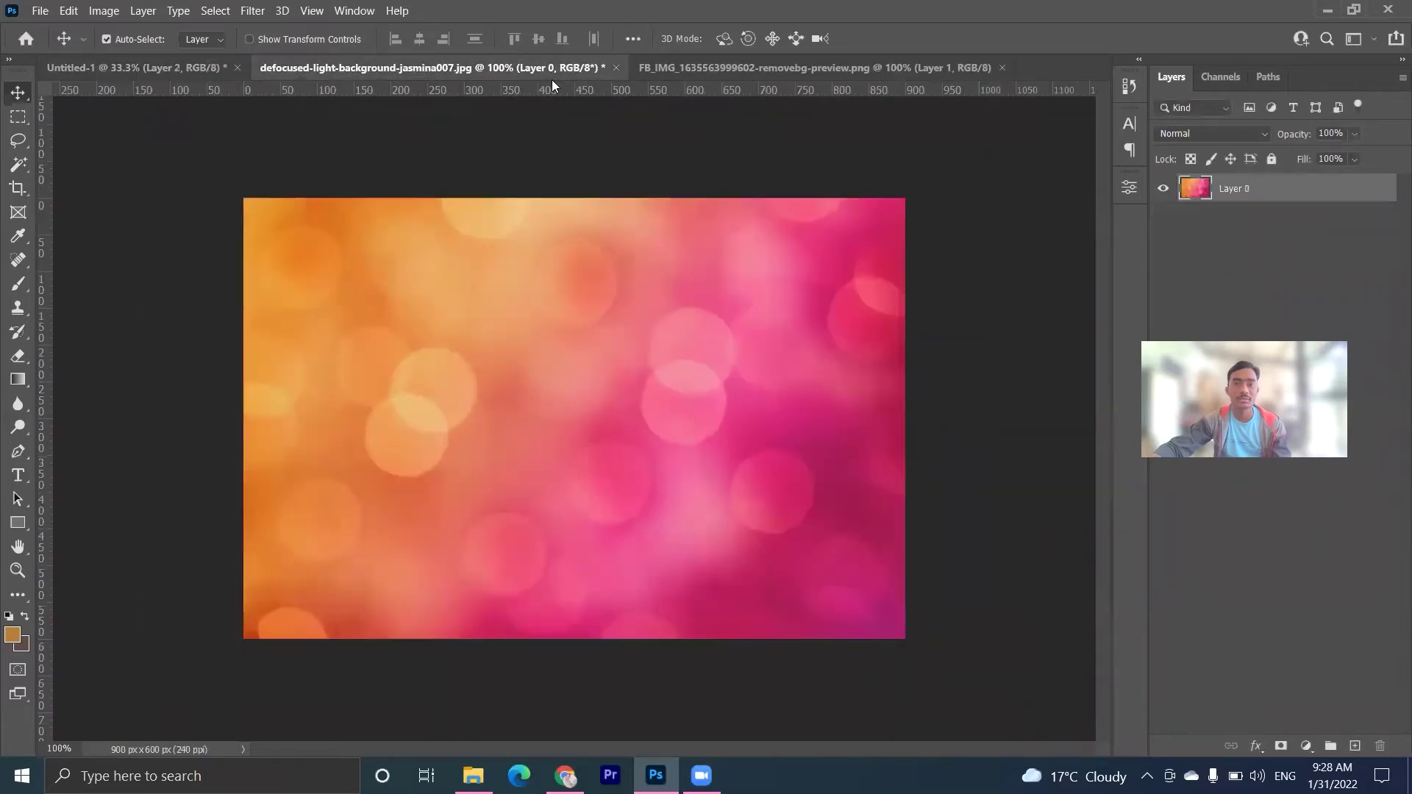
{"action": "left_click", "coordinate": [617, 68]}
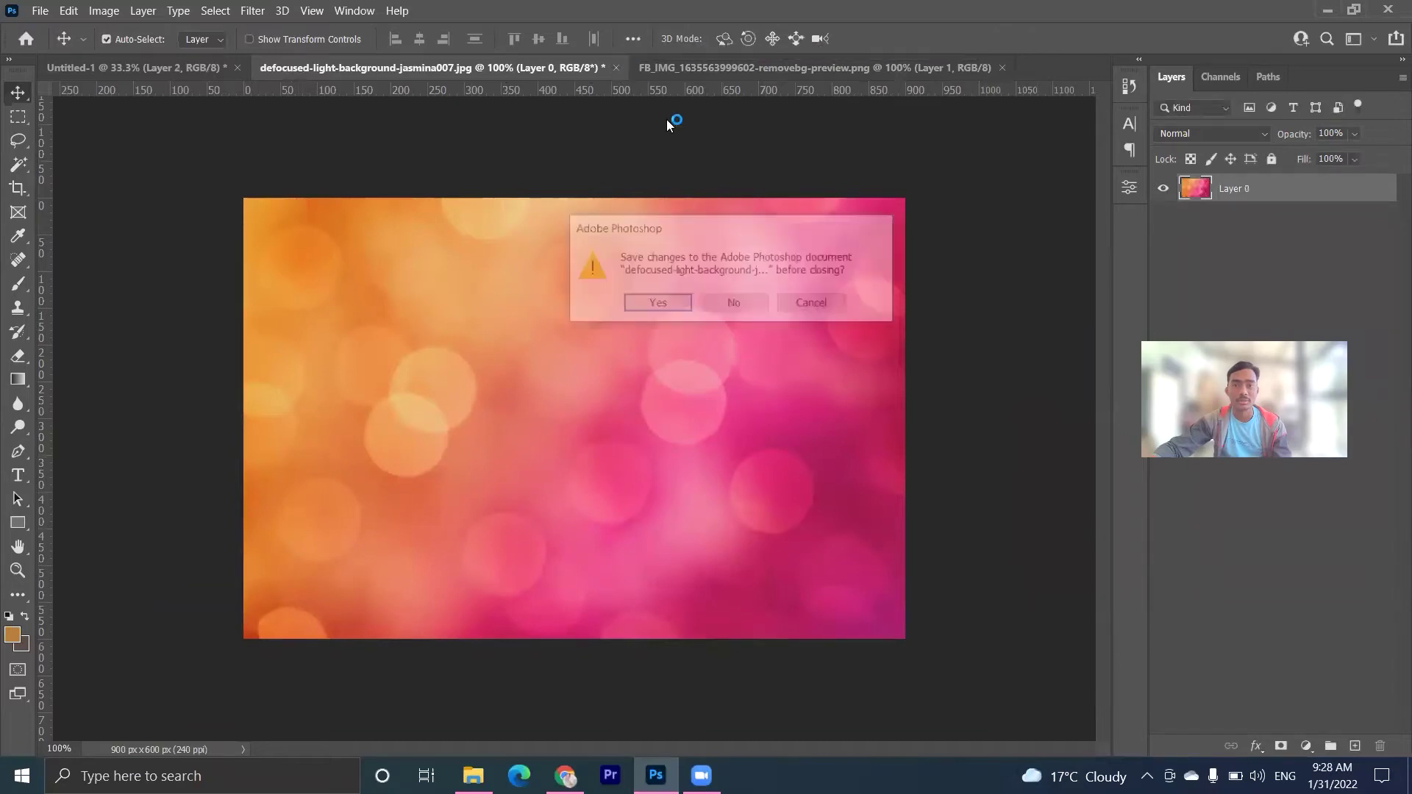
{"action": "left_click", "coordinate": [733, 303]}
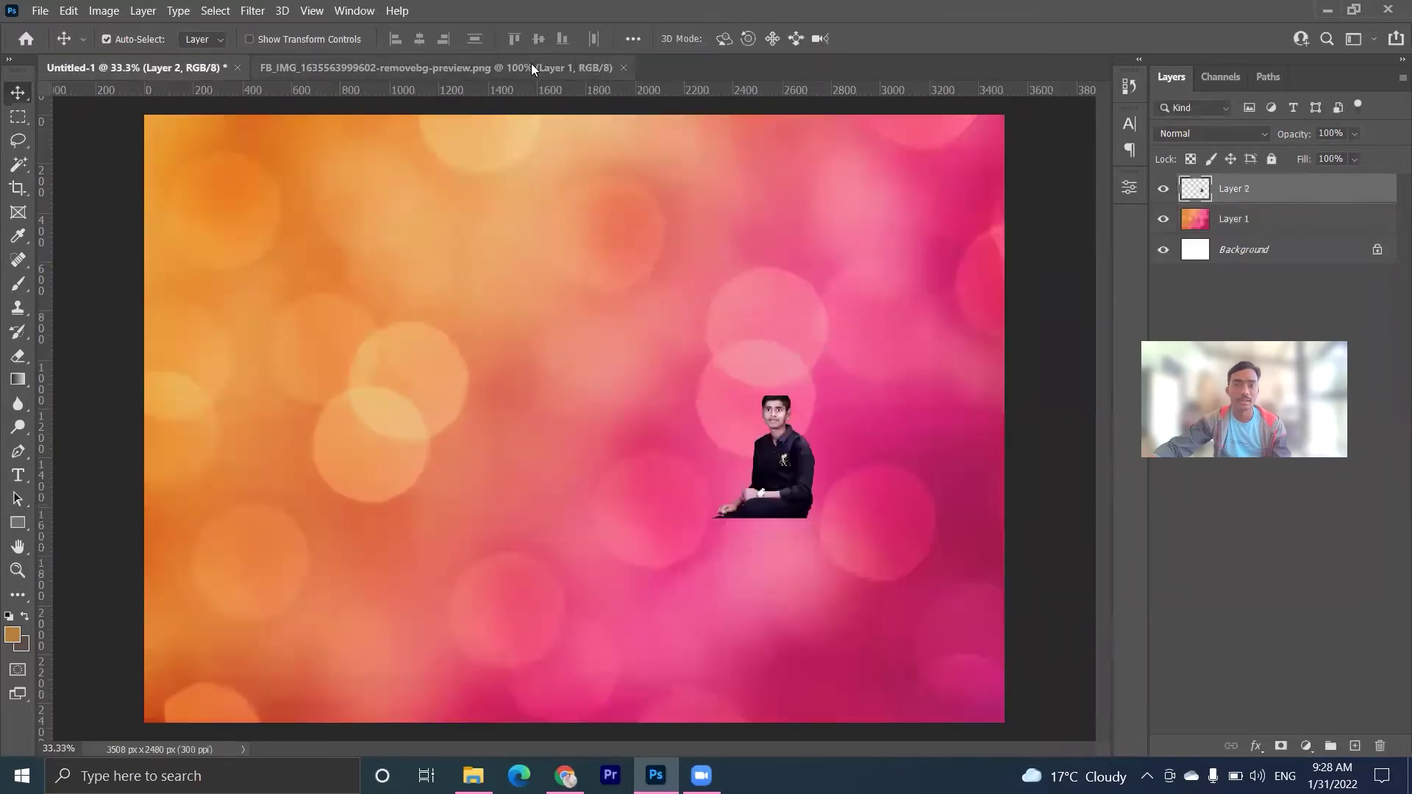
{"action": "left_click", "coordinate": [531, 65]}
{"action": "left_click", "coordinate": [624, 67]}
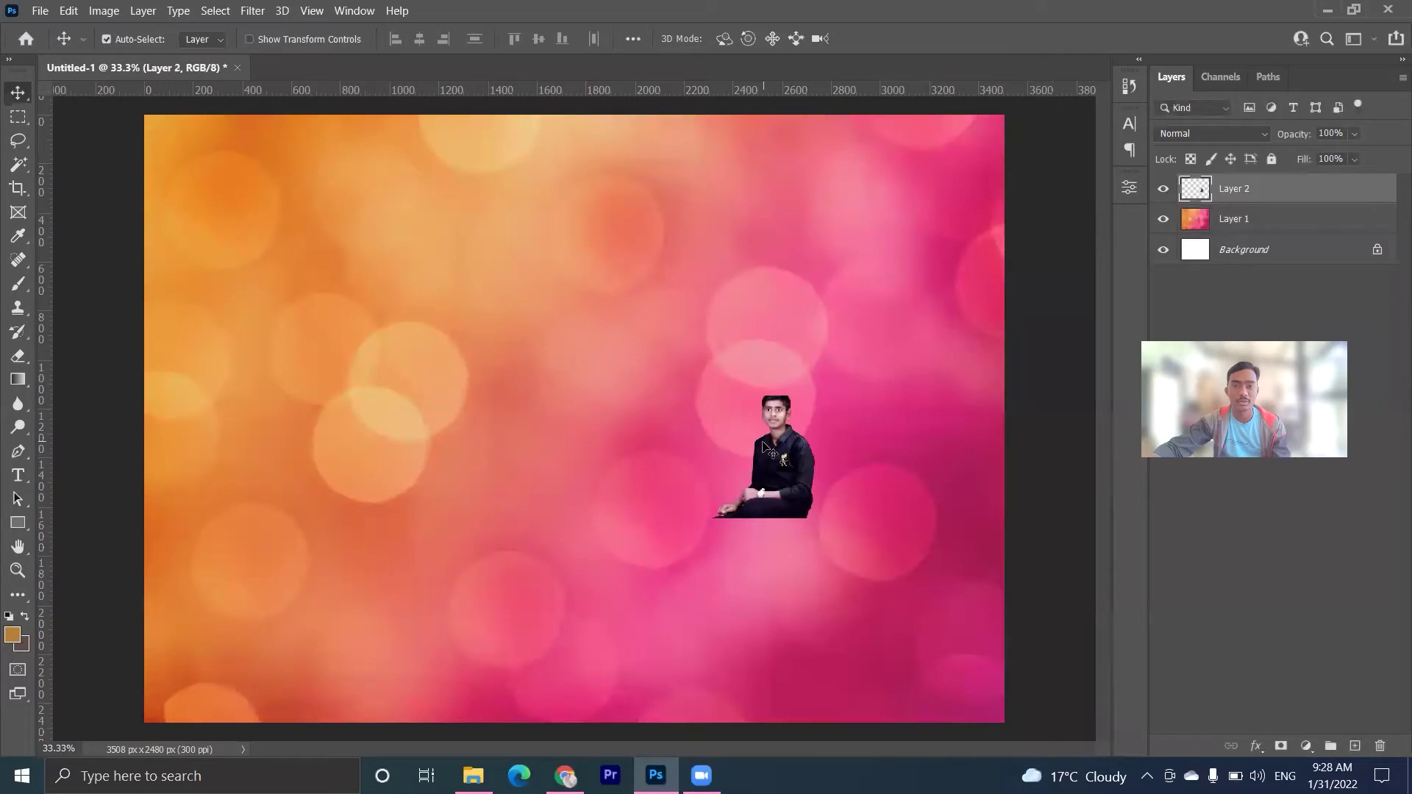
{"action": "scroll", "coordinate": [702, 378], "scroll_direction": "down", "scroll_amount": 1}
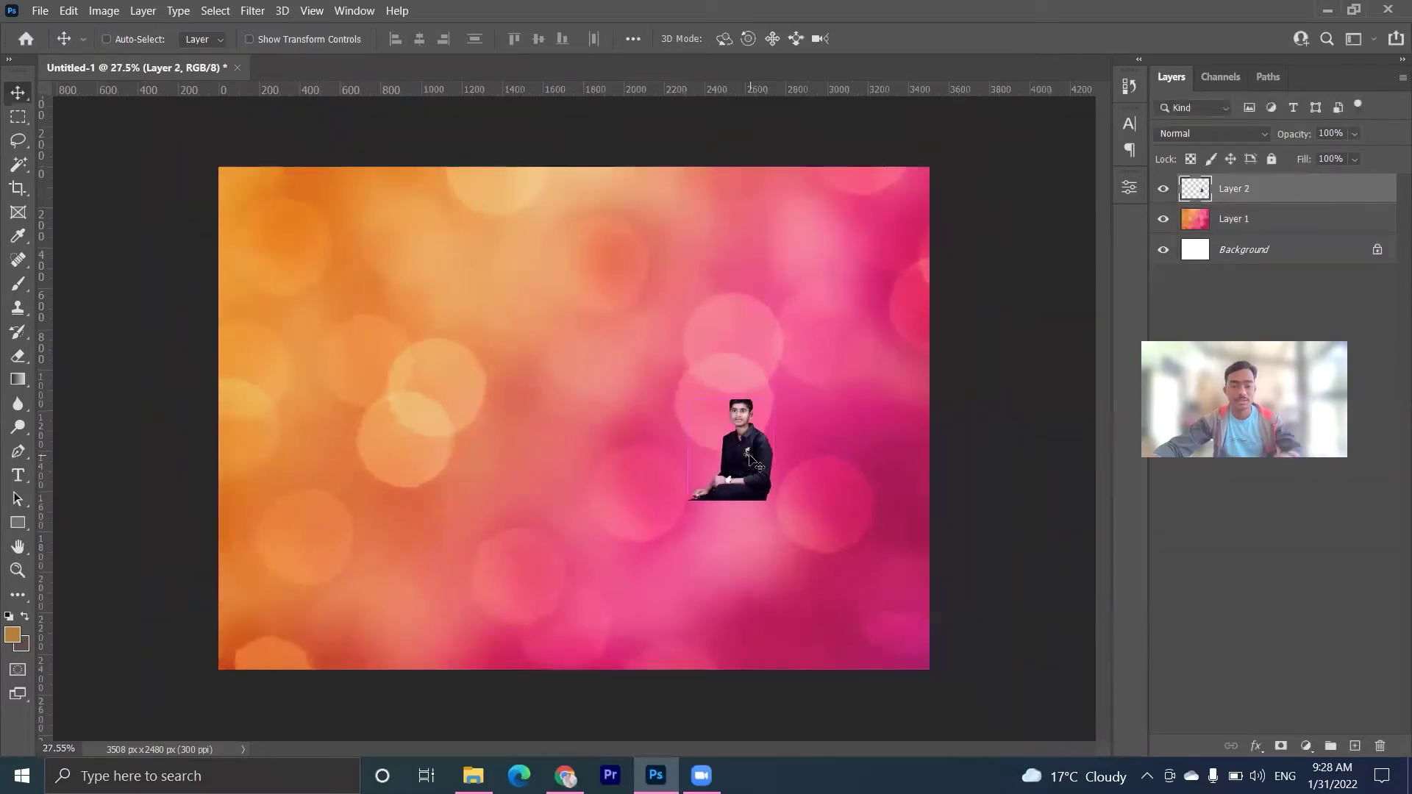
Scale the young man to about 490% and move him up to span the full canvas height
{"action": "key", "text": "ctrl+t"}
{"action": "left_click_drag", "start_coordinate": [772, 401], "coordinate": [924, 217]}
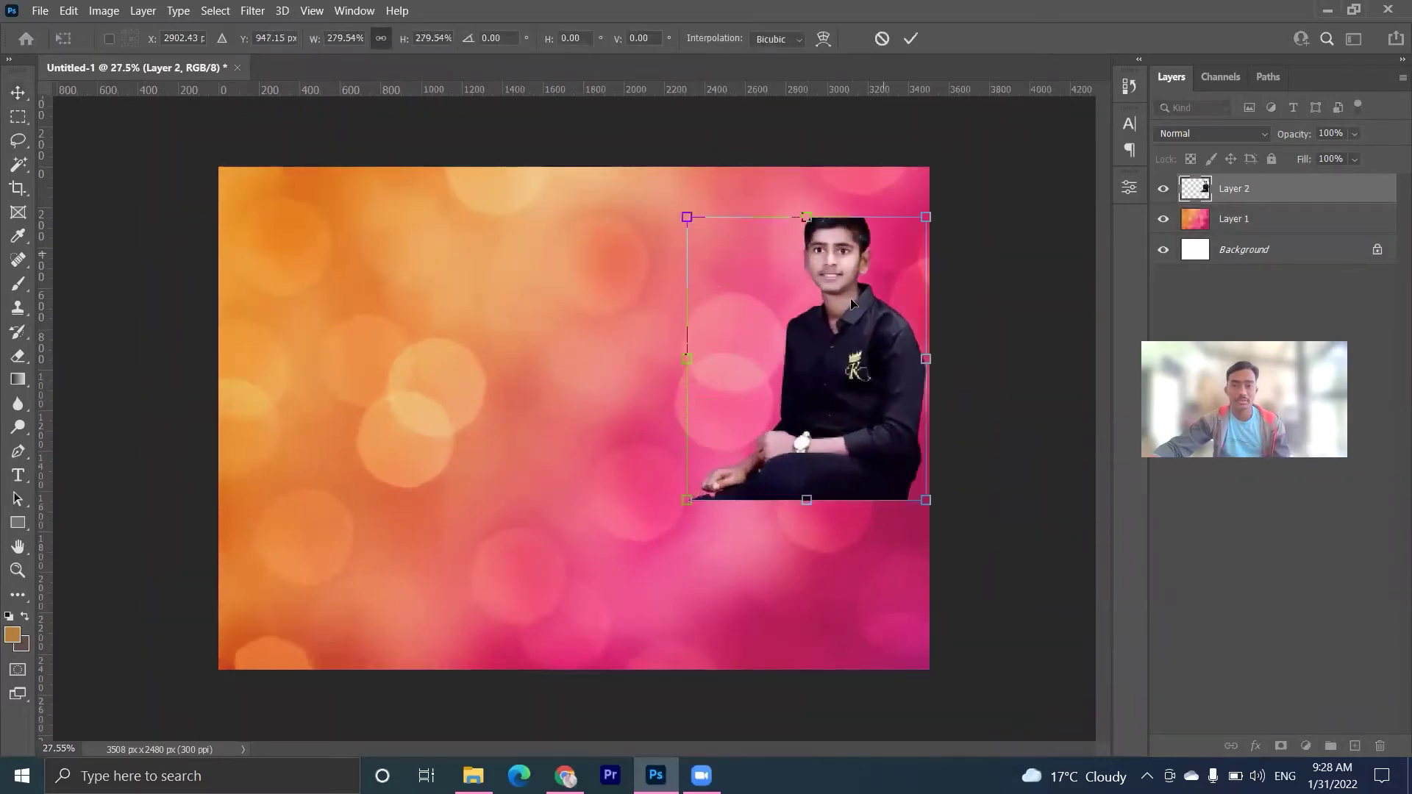
{"action": "left_click_drag", "start_coordinate": [837, 308], "coordinate": [842, 258]}
{"action": "left_click_drag", "start_coordinate": [679, 448], "coordinate": [514, 655]}
{"action": "key", "text": "Return"}
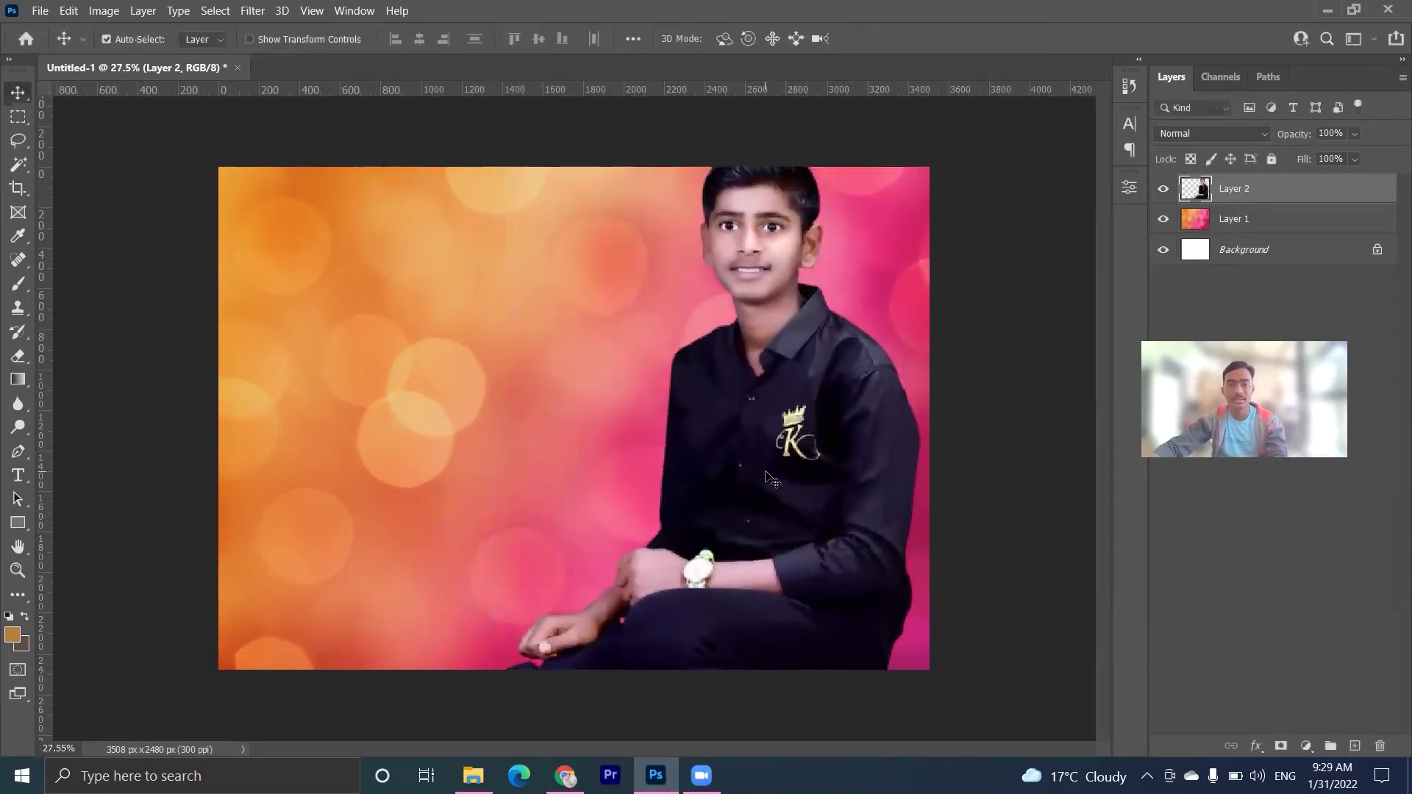
{"action": "left_click", "coordinate": [544, 417]}
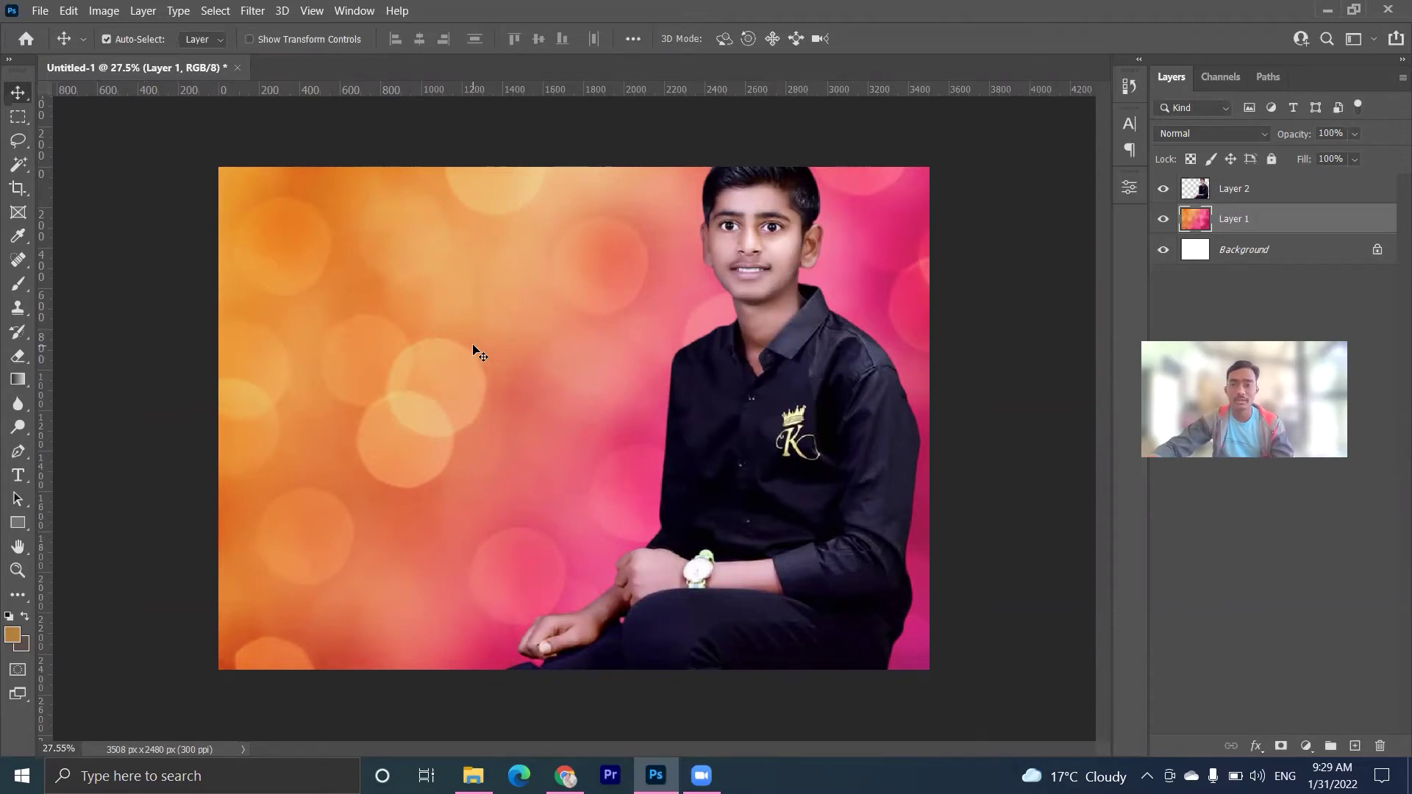
Apply a light Gaussian Blur to the bokeh background layer
{"action": "left_click", "coordinate": [243, 10]}
{"action": "mouse_move", "coordinate": [353, 231]}
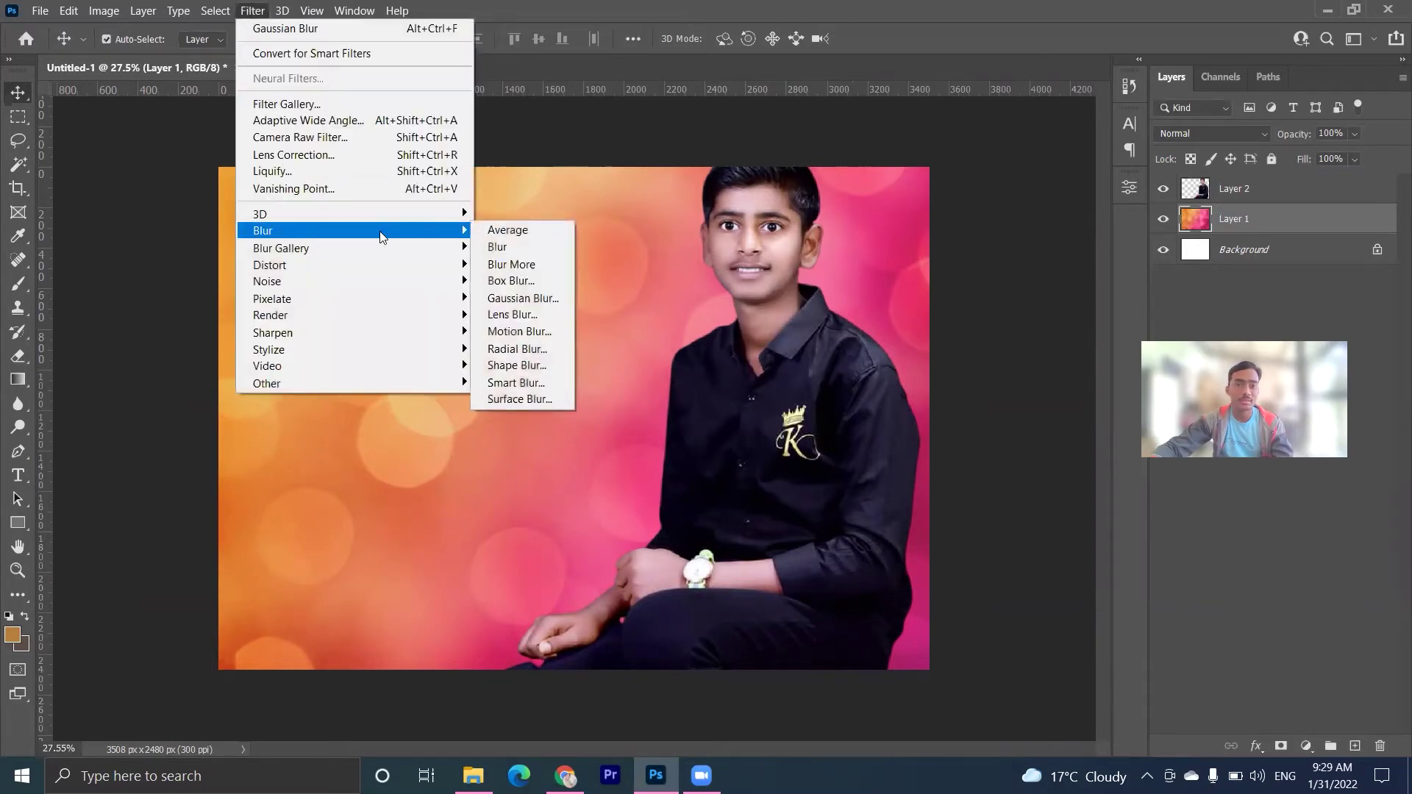
{"action": "left_click", "coordinate": [535, 304]}
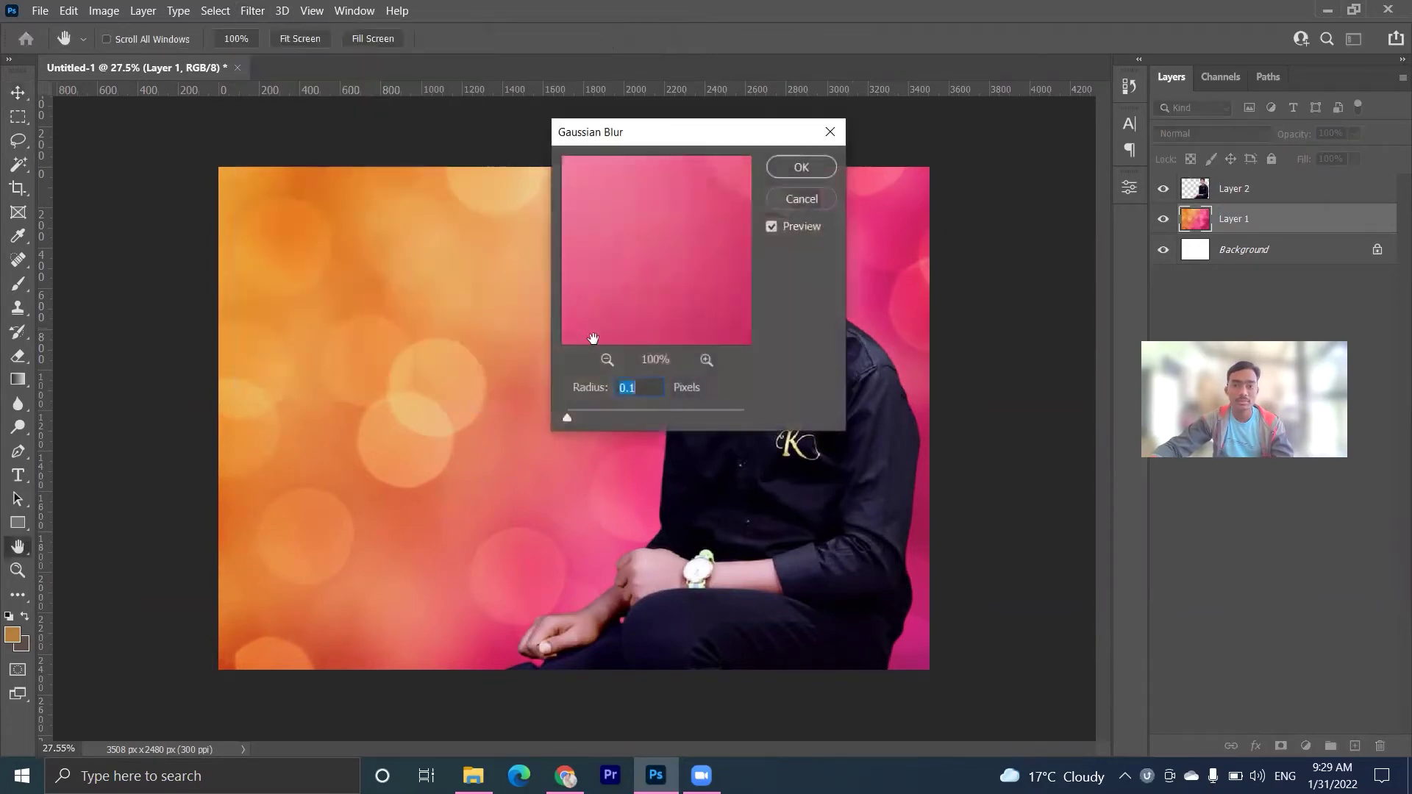
{"action": "left_click_drag", "start_coordinate": [730, 134], "coordinate": [875, 136]}
{"action": "left_click_drag", "start_coordinate": [712, 420], "coordinate": [758, 417]}
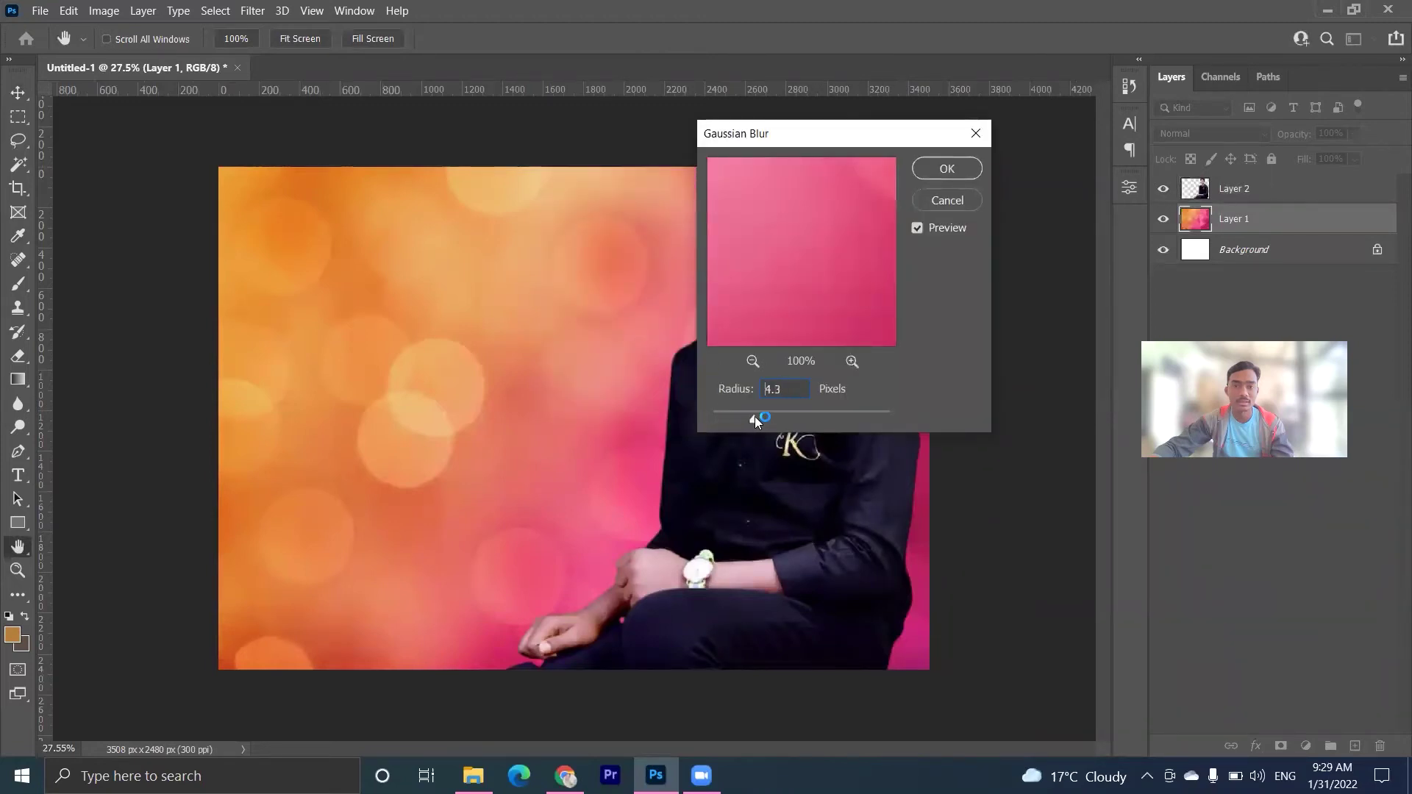
{"action": "left_click", "coordinate": [945, 169]}
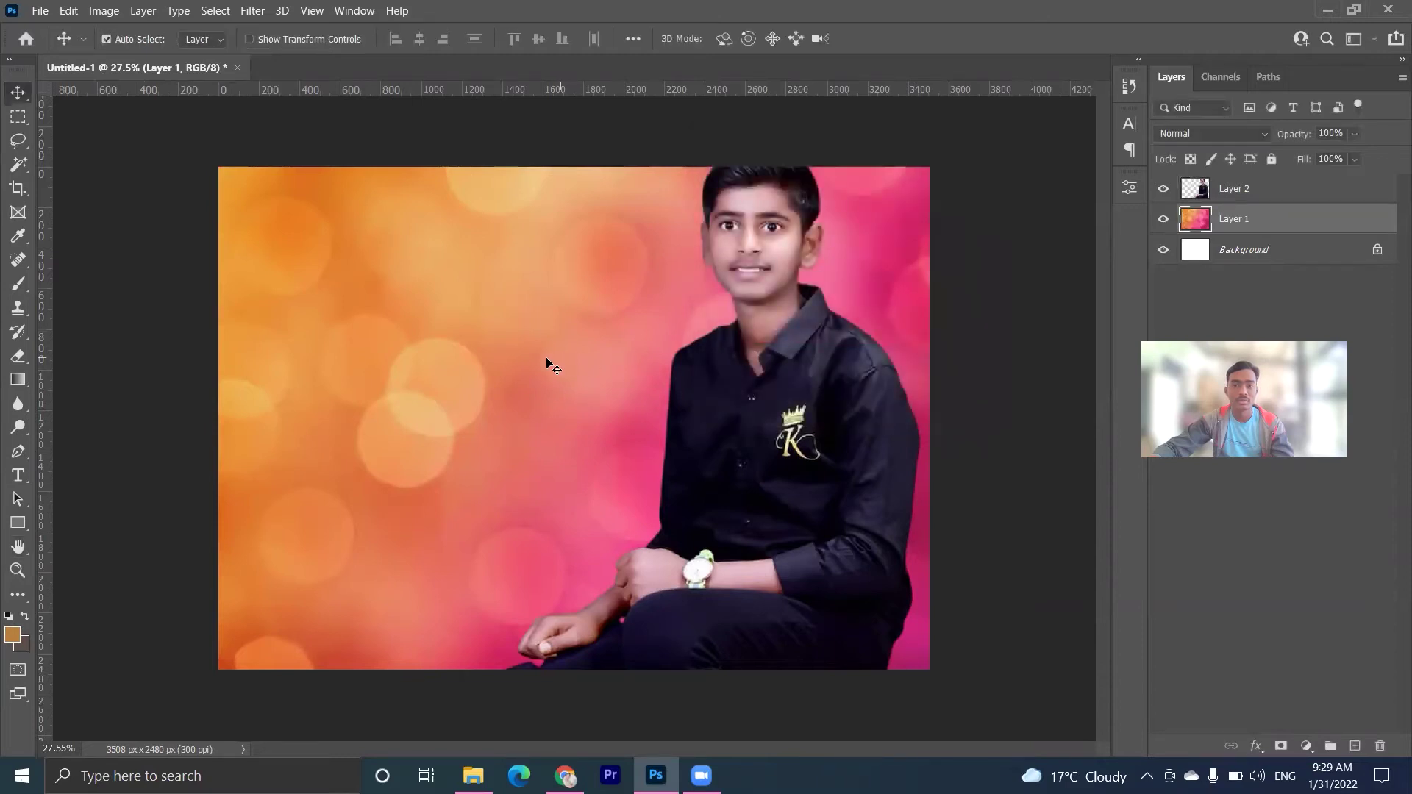
Apply a second Gaussian Blur with a larger radius for a much softer background
{"action": "left_click", "coordinate": [252, 11]}
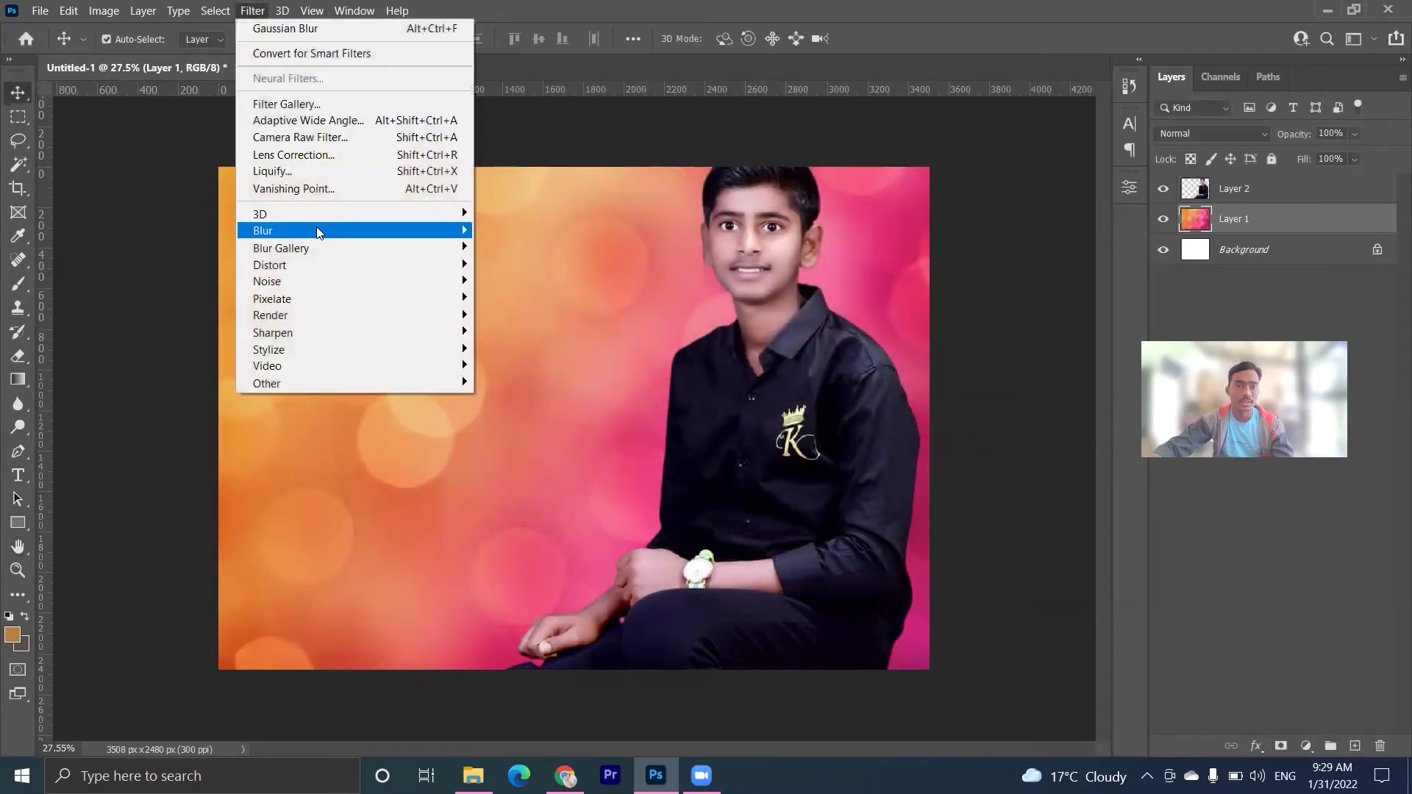
{"action": "mouse_move", "coordinate": [286, 231]}
{"action": "left_click", "coordinate": [512, 305]}
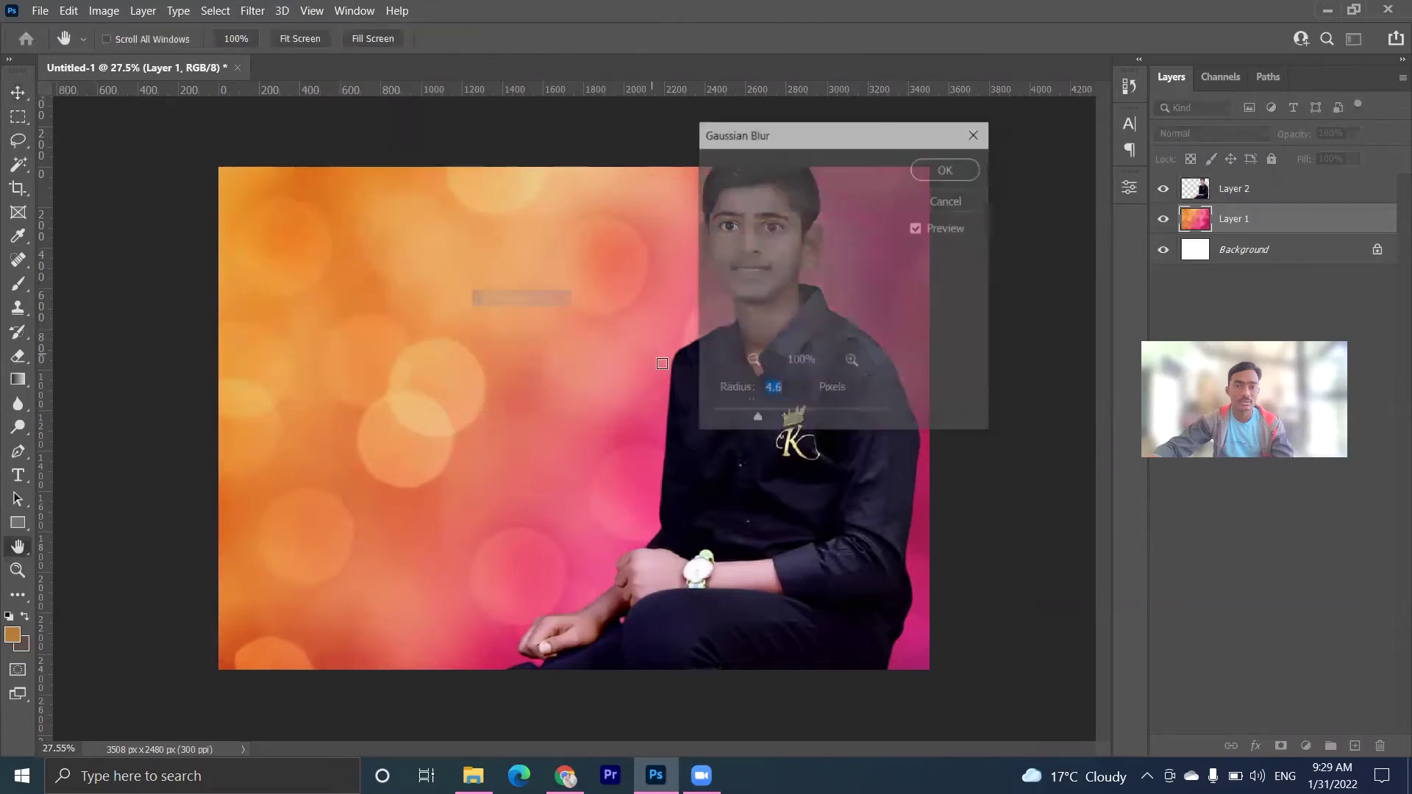
{"action": "mouse_move", "coordinate": [758, 417]}
{"action": "left_mouse_down"}
{"action": "mouse_move", "coordinate": [817, 420]}
{"action": "mouse_move", "coordinate": [789, 419]}
{"action": "left_mouse_up"}
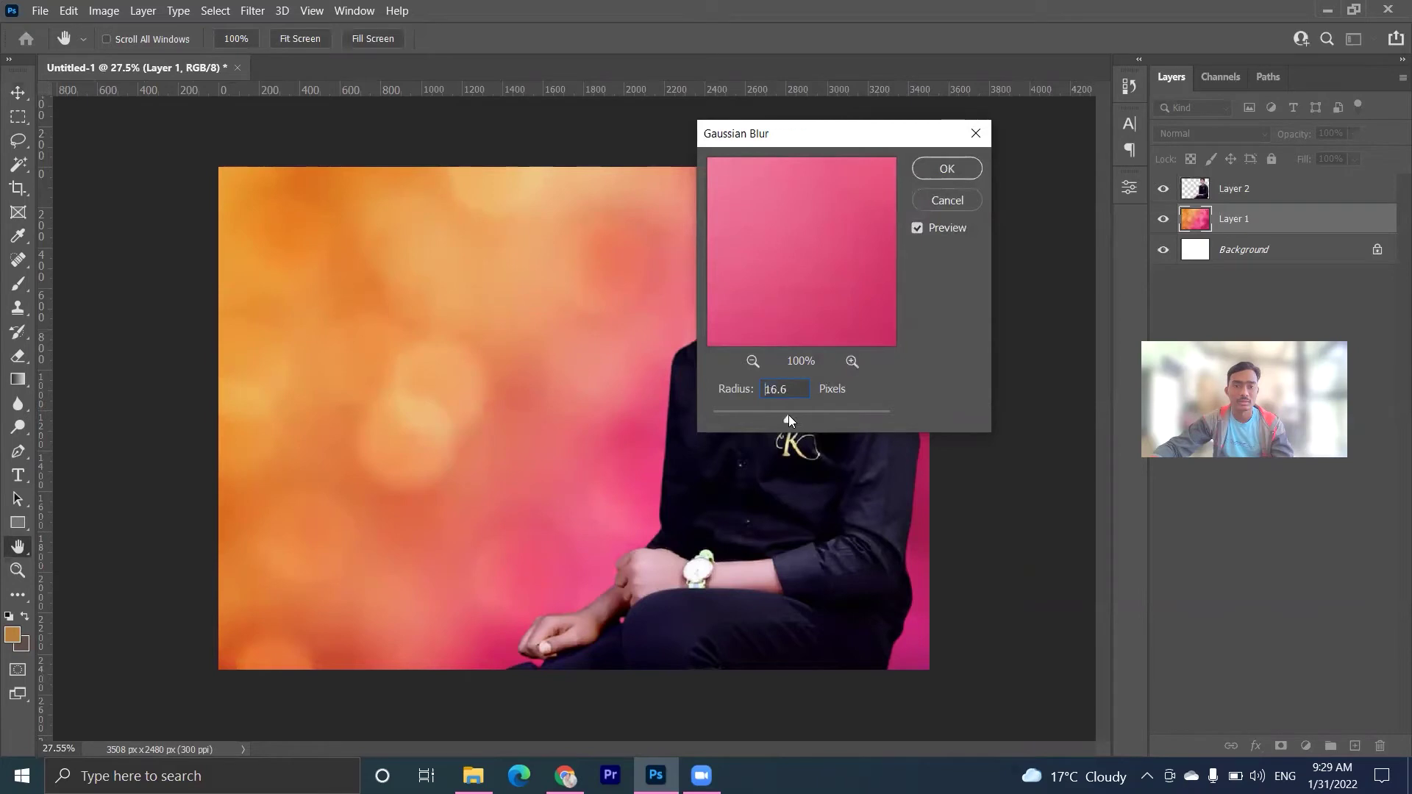
{"action": "left_click", "coordinate": [945, 169]}
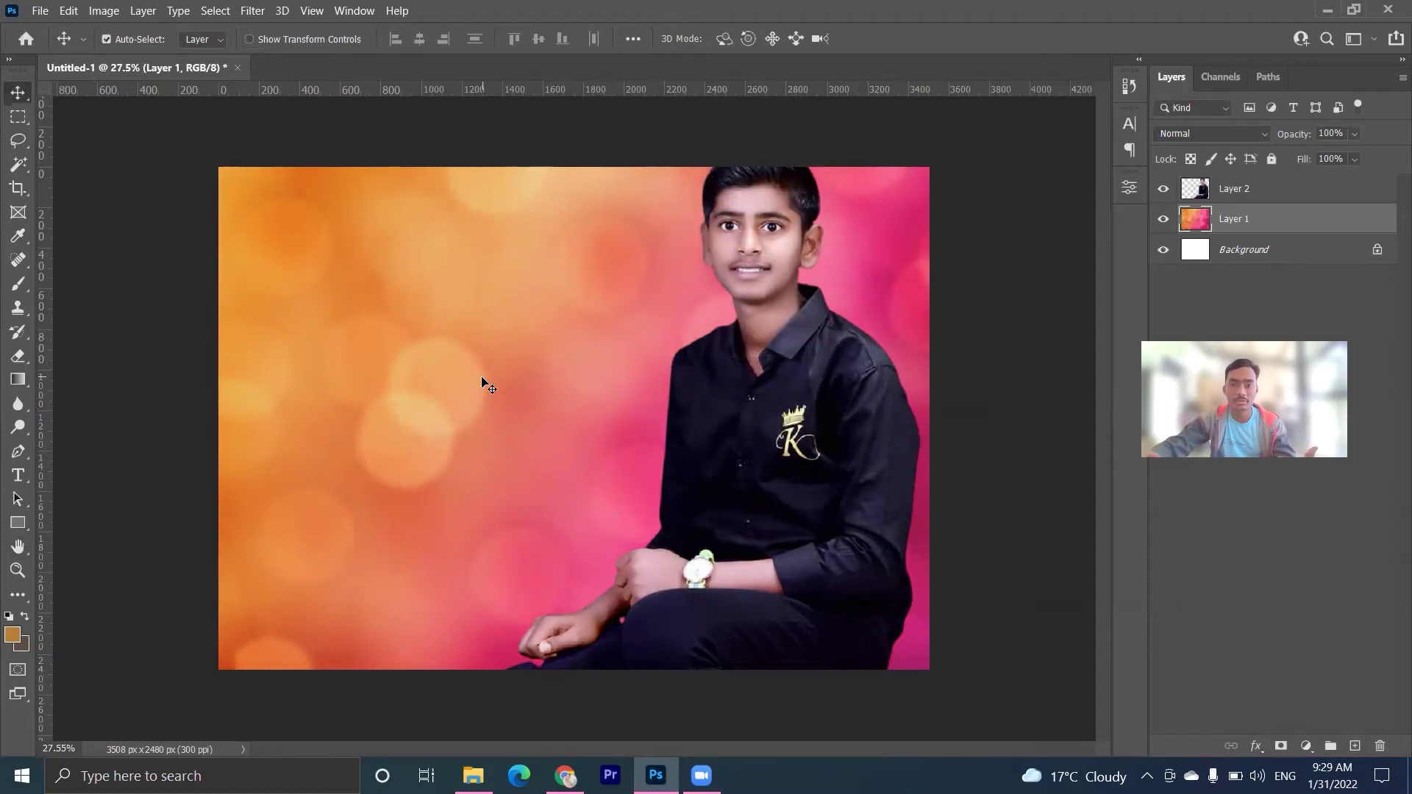
Apply Levels to the young man's layer with input range about 10–235
{"action": "left_click", "coordinate": [776, 410]}
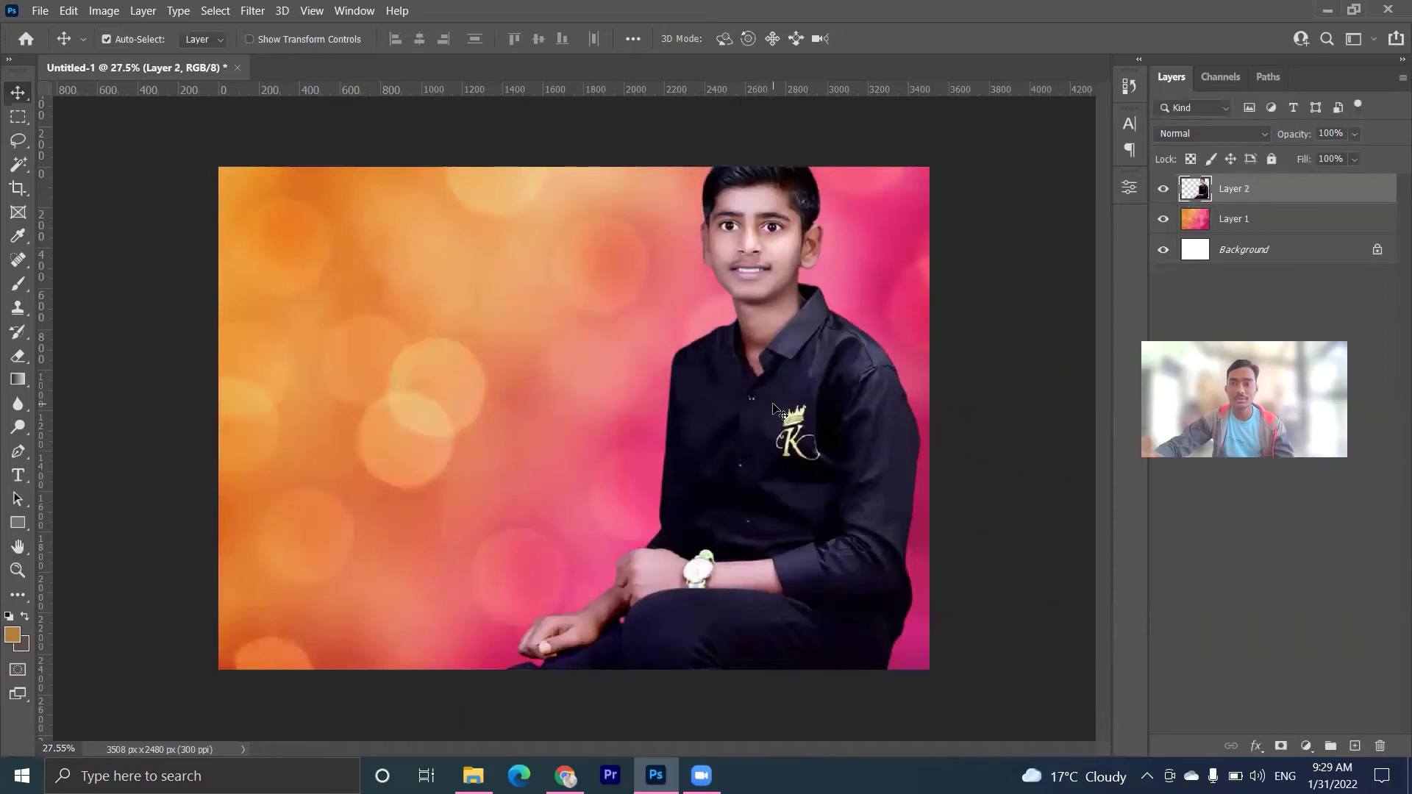
{"action": "key", "text": "ctrl"}
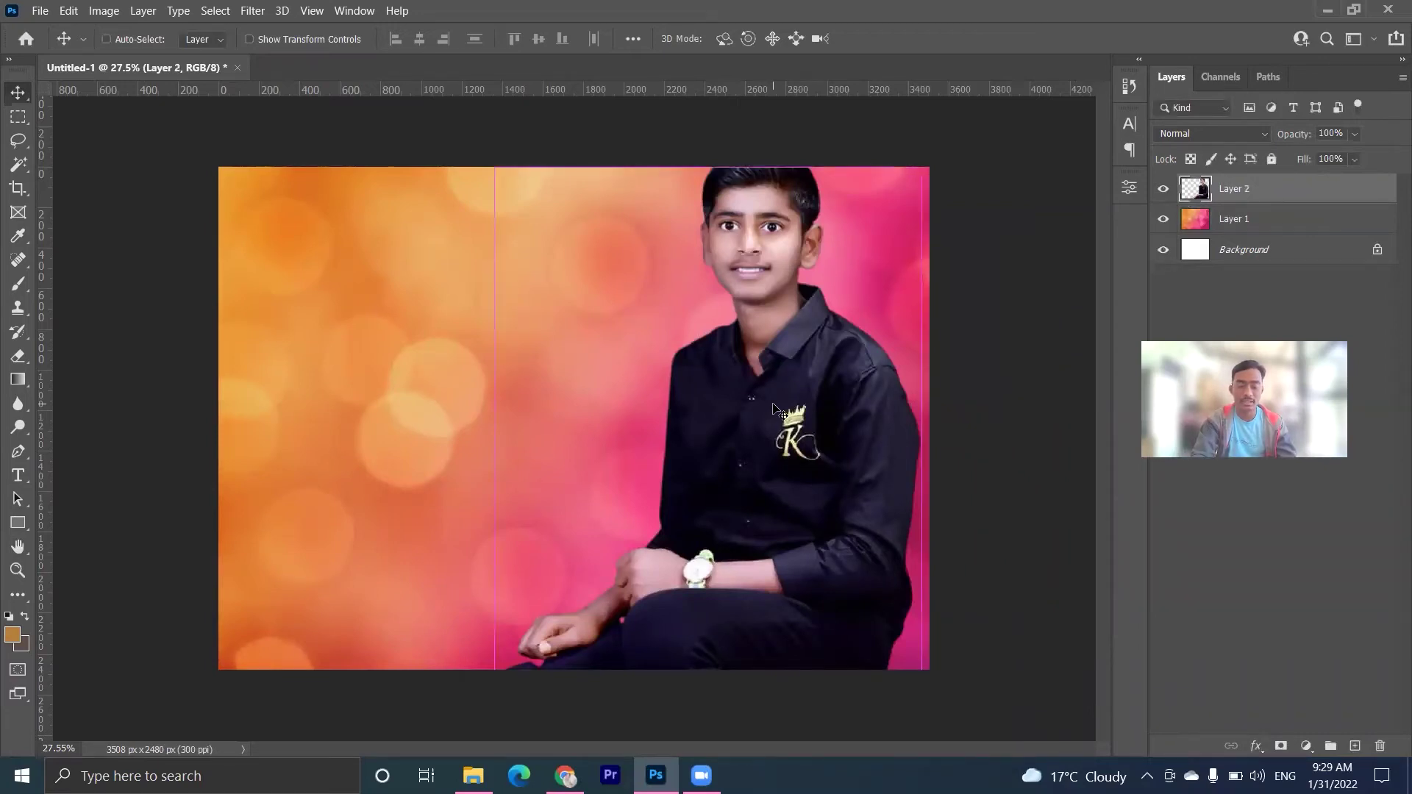
{"action": "key", "text": "ctrl+l"}
{"action": "left_click_drag", "start_coordinate": [1085, 203], "coordinate": [1027, 112]}
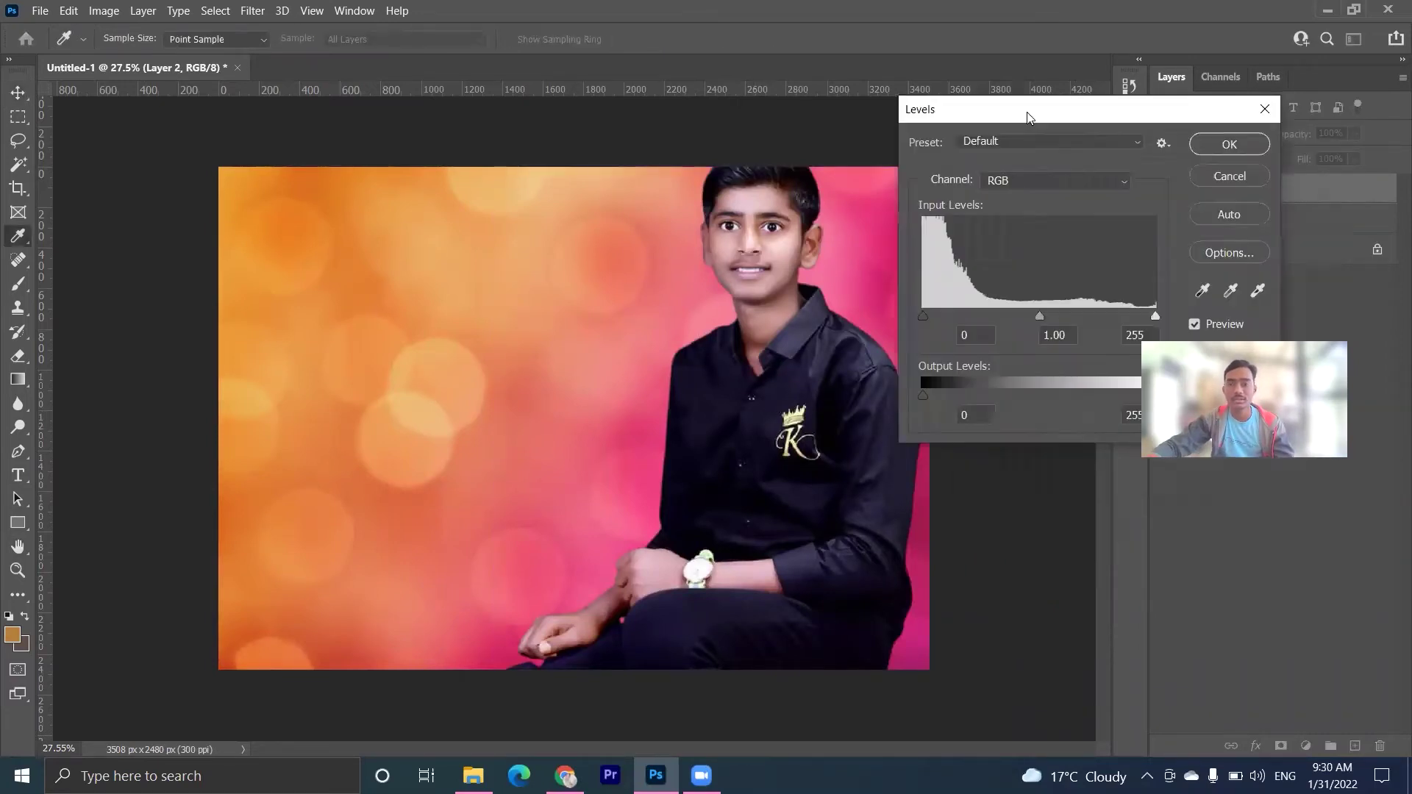
{"action": "left_click_drag", "start_coordinate": [922, 316], "coordinate": [933, 316]}
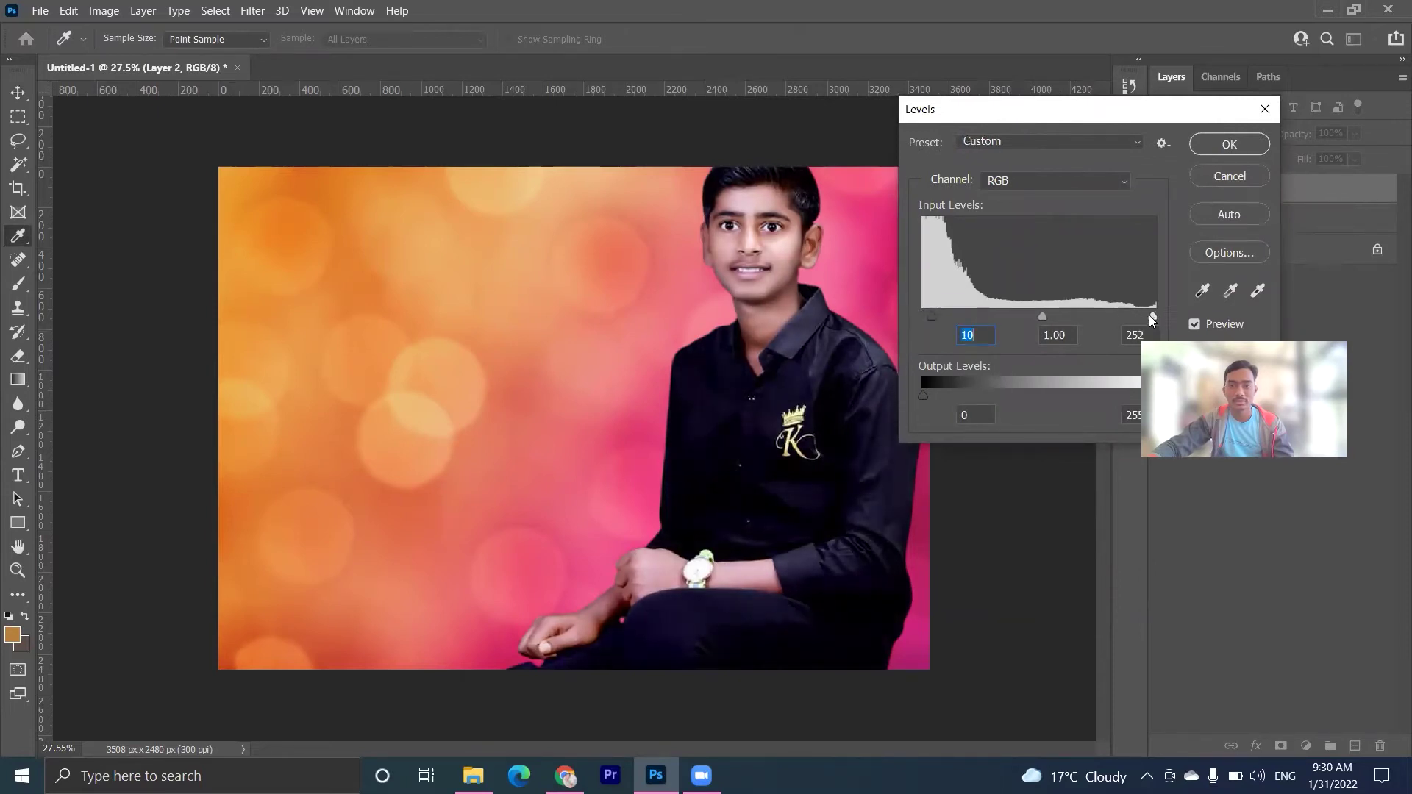
{"action": "left_click_drag", "start_coordinate": [1153, 320], "coordinate": [1138, 321]}
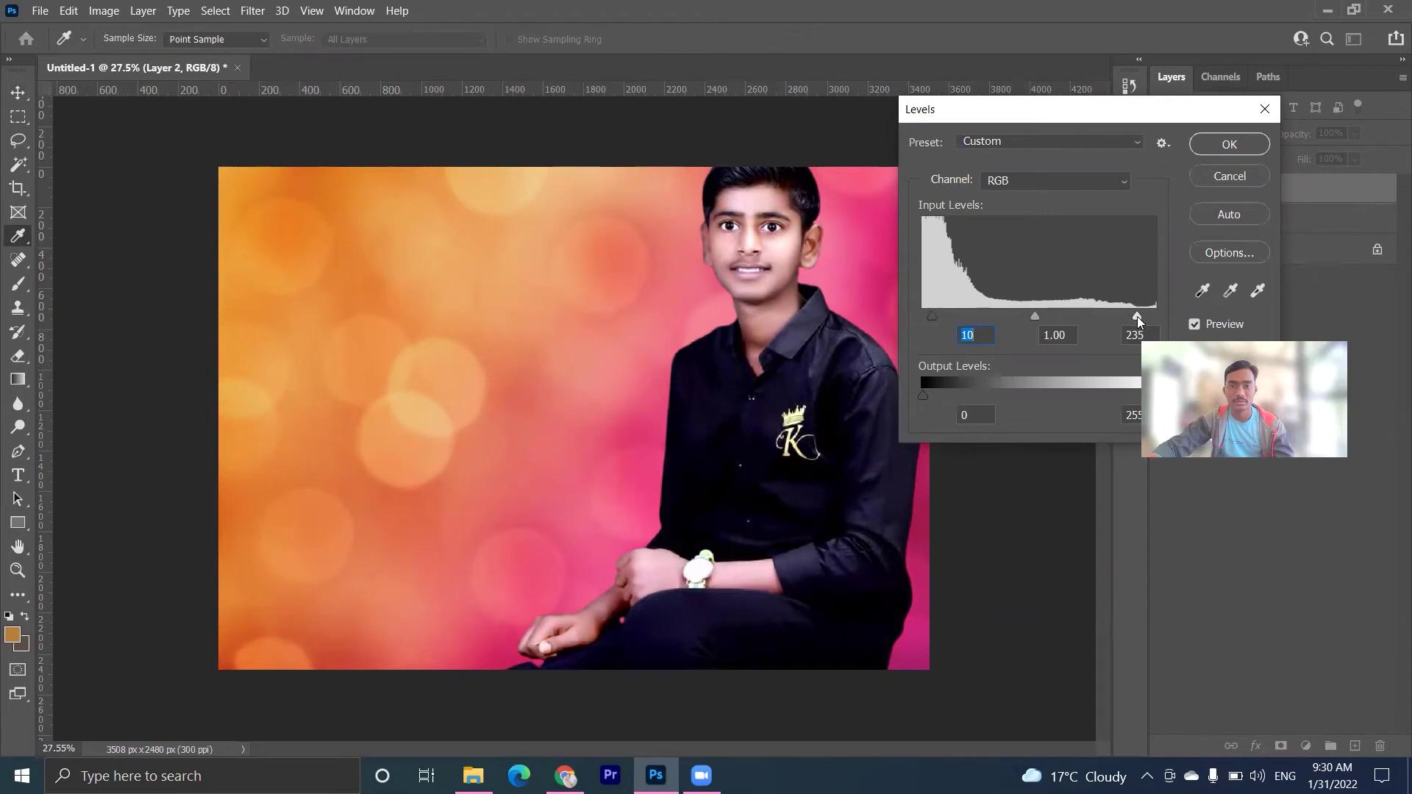
{"action": "left_click", "coordinate": [1230, 144]}
{"action": "key", "text": "v"}
{"action": "left_click", "coordinate": [545, 360]}
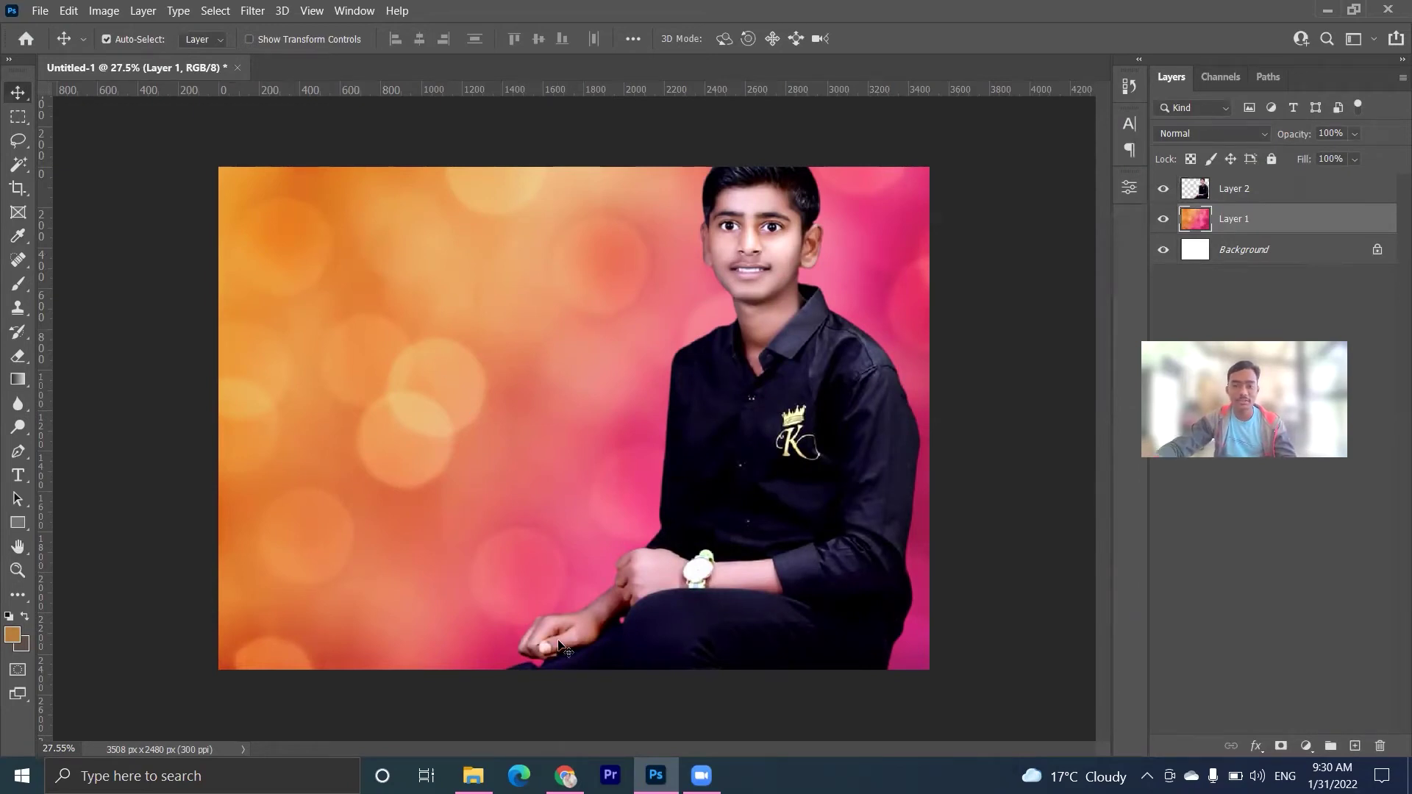
{"action": "left_click", "coordinate": [565, 775]}
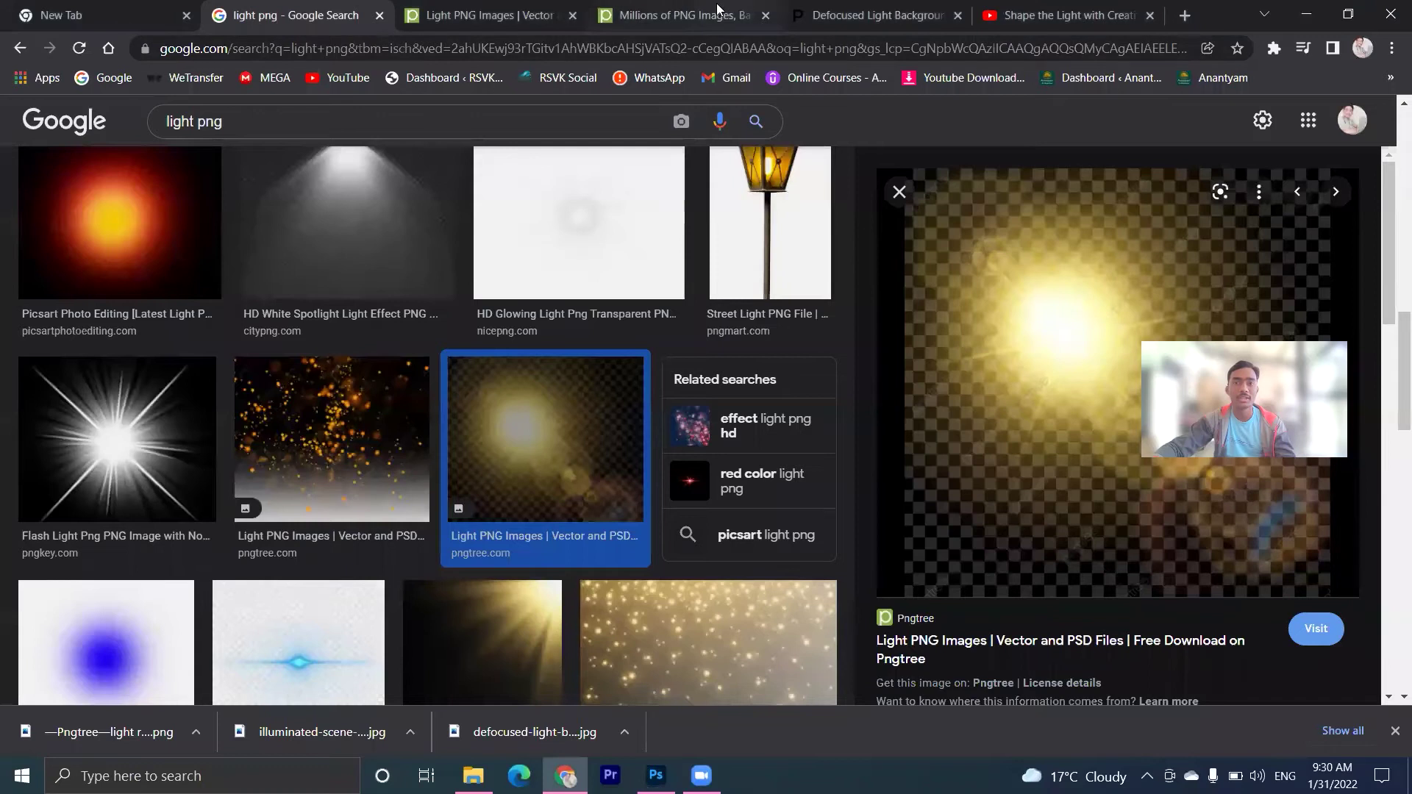
{"action": "left_click", "coordinate": [717, 7]}
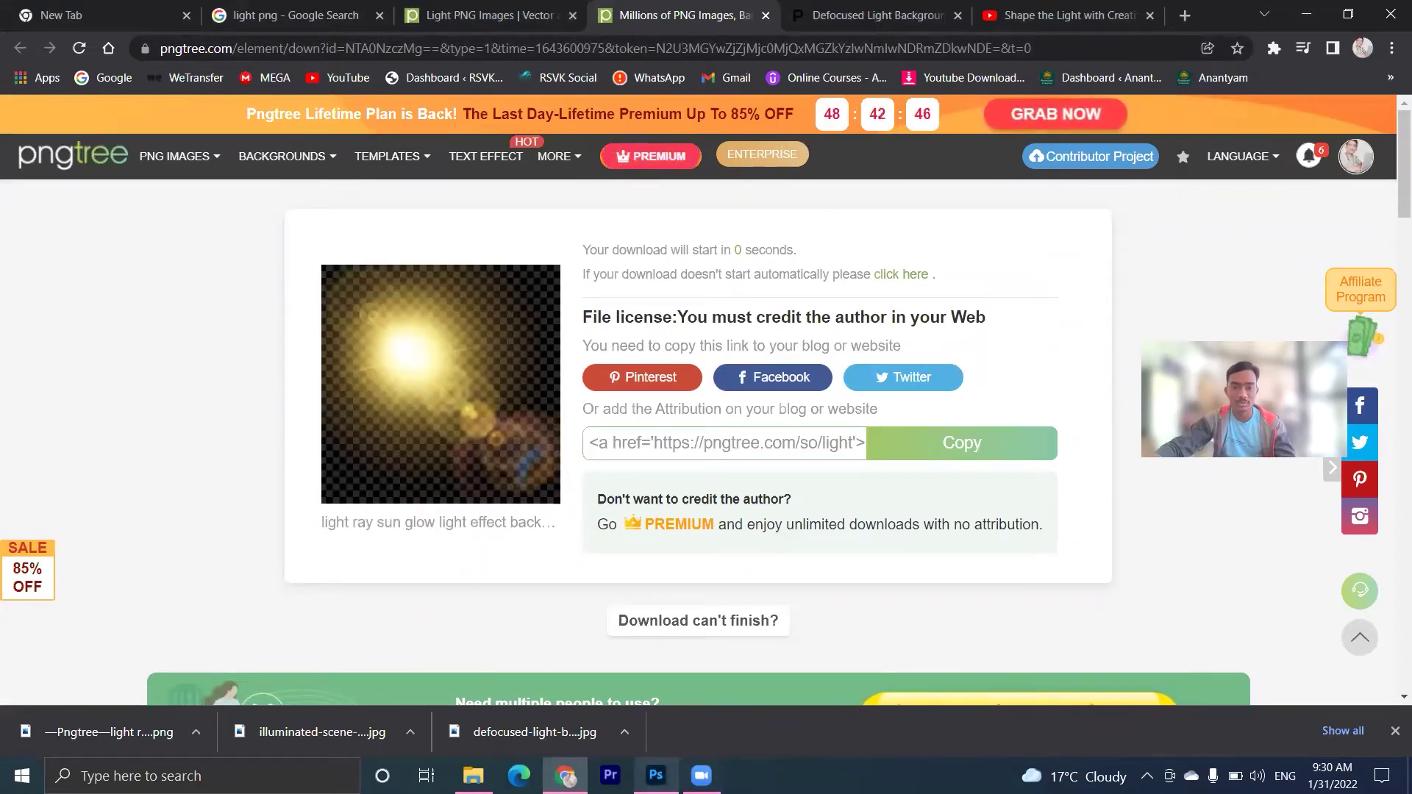
{"action": "left_click", "coordinate": [657, 775]}
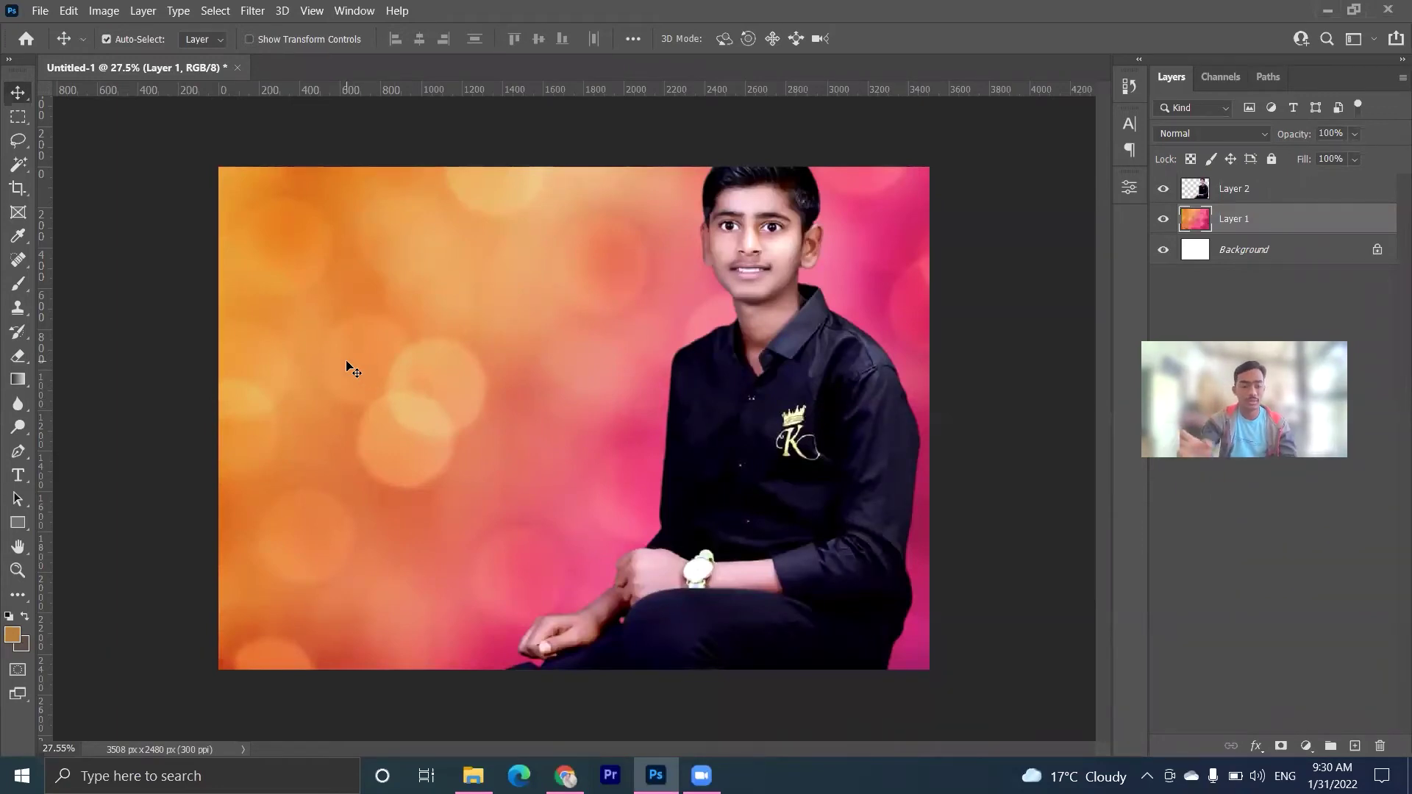
Open the Pngtree light ray sun-glow PNG from the 3rd project folder
{"action": "key", "text": "ctrl+o"}
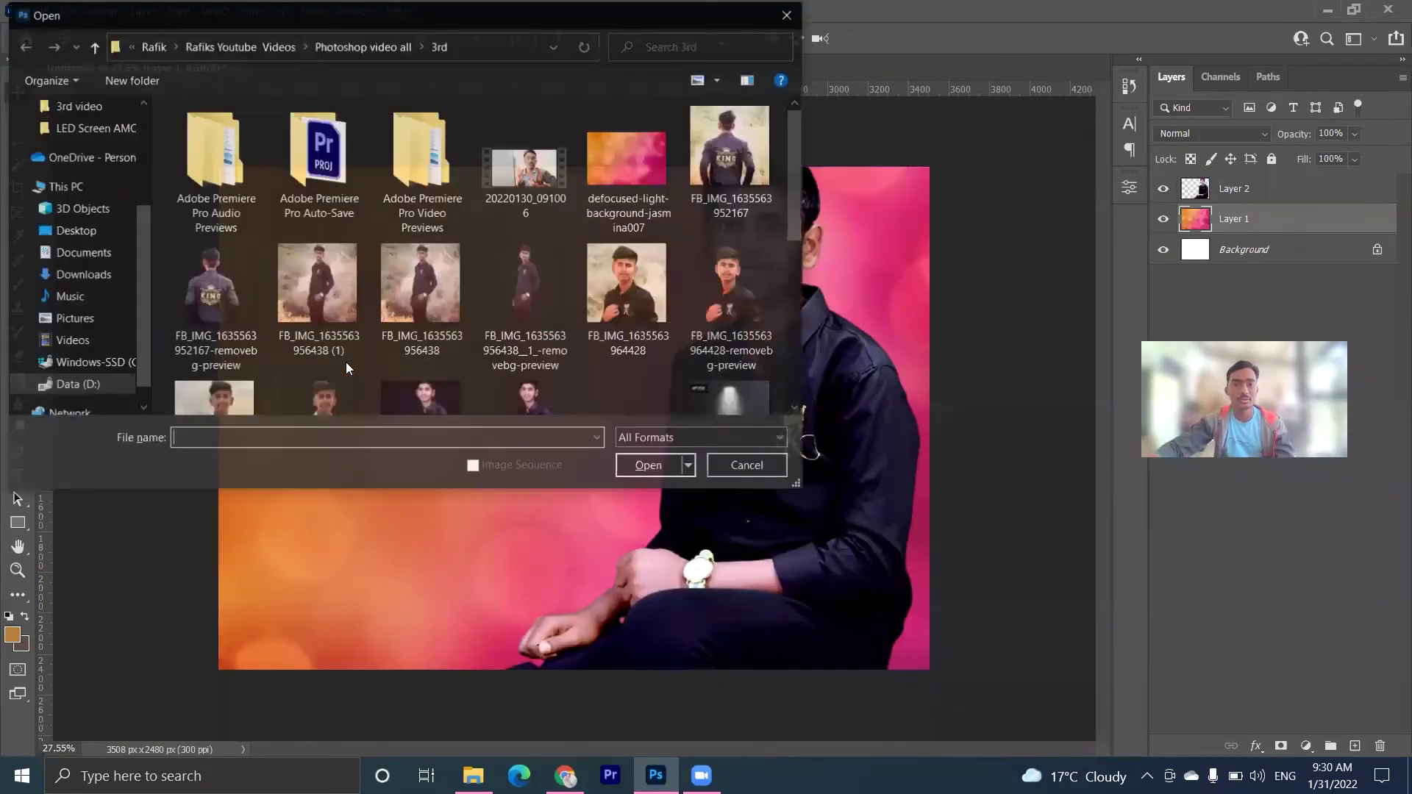
{"action": "scroll", "coordinate": [453, 353], "scroll_direction": "down", "scroll_amount": 3}
{"action": "scroll", "coordinate": [435, 356], "scroll_direction": "up", "scroll_amount": 2}
{"action": "scroll", "coordinate": [412, 309], "scroll_direction": "up", "scroll_amount": 2}
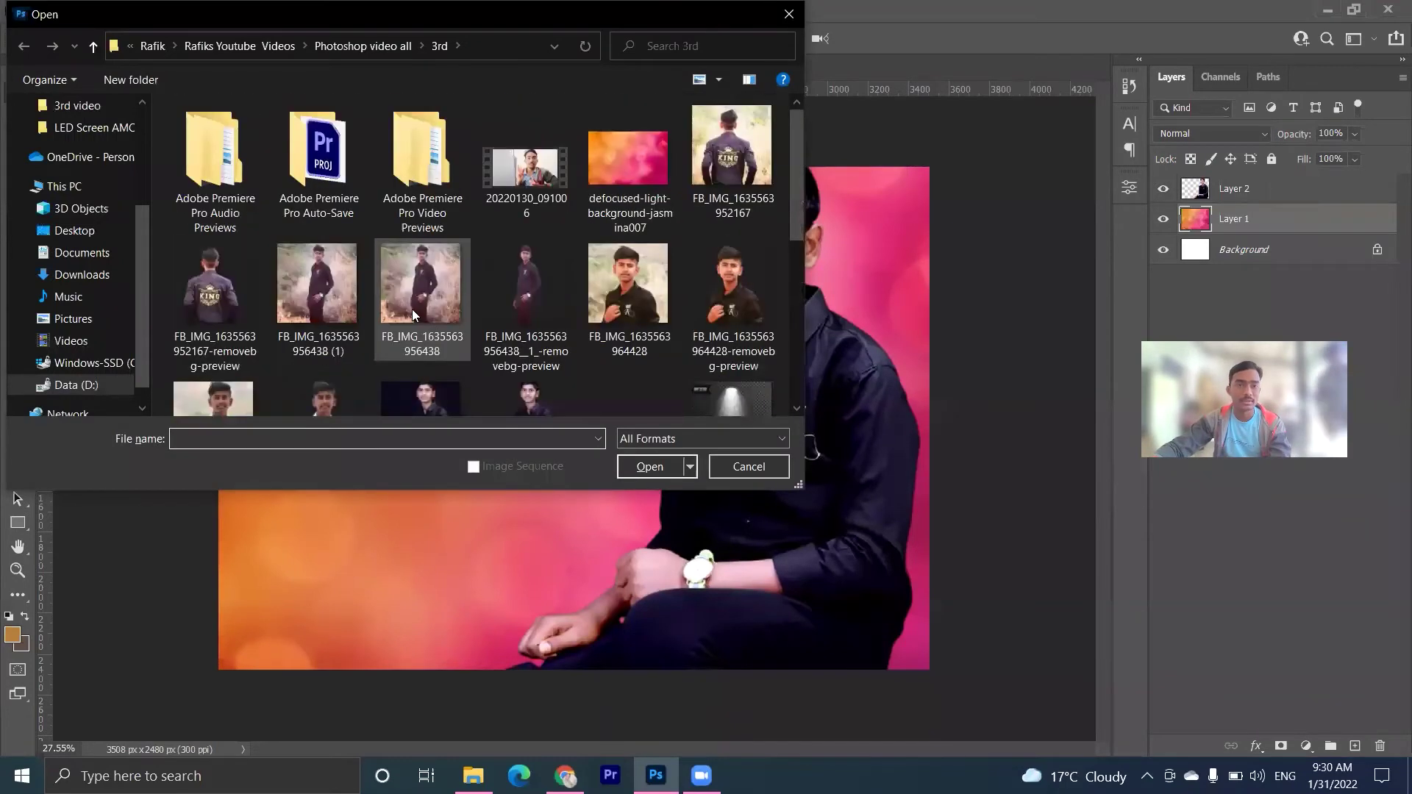
{"action": "scroll", "coordinate": [110, 206], "scroll_direction": "up", "scroll_amount": 2}
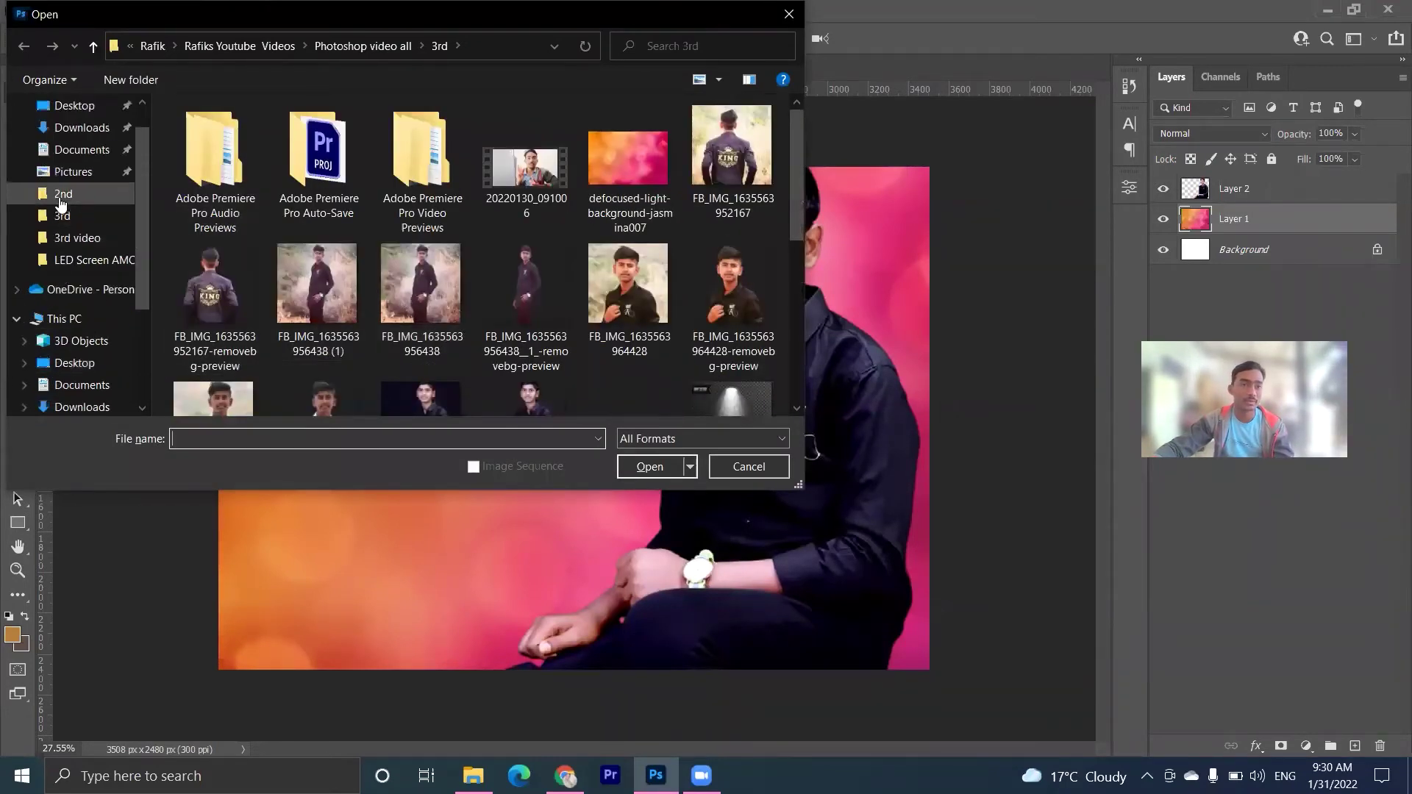
{"action": "left_click", "coordinate": [82, 127]}
{"action": "scroll", "coordinate": [367, 210], "scroll_direction": "down", "scroll_amount": 2}
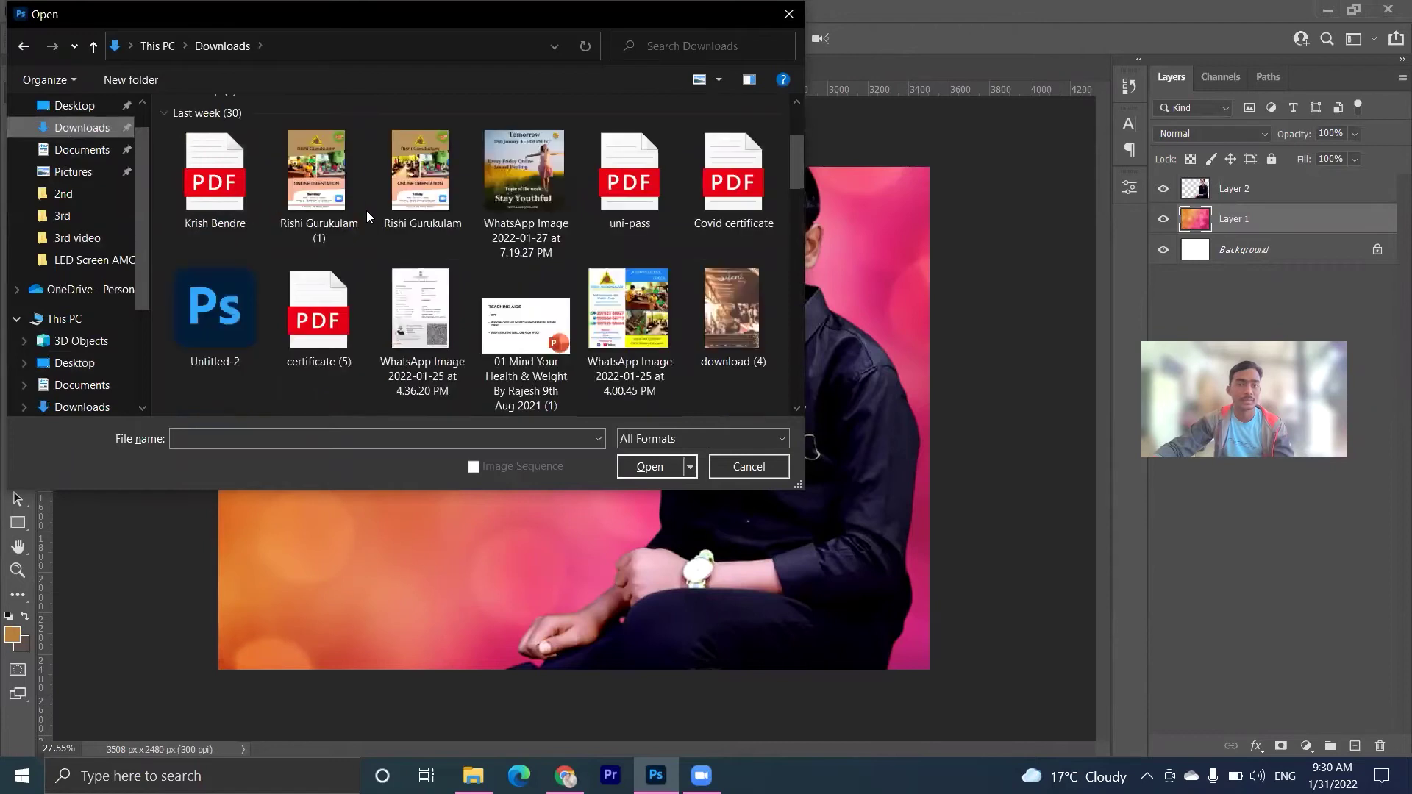
{"action": "left_click", "coordinate": [22, 46]}
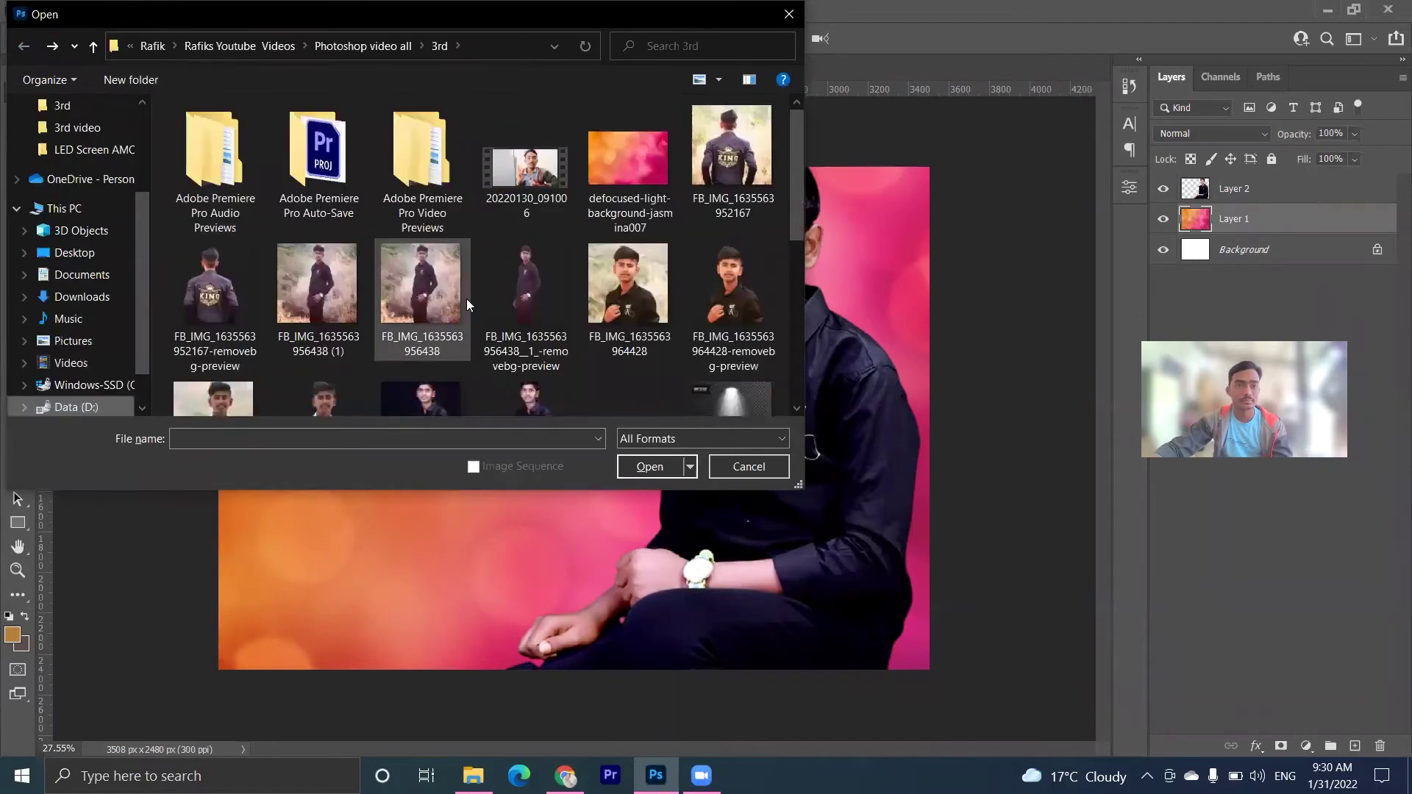
{"action": "scroll", "coordinate": [467, 299], "scroll_direction": "down", "scroll_amount": 5}
{"action": "left_click", "coordinate": [183, 328]}
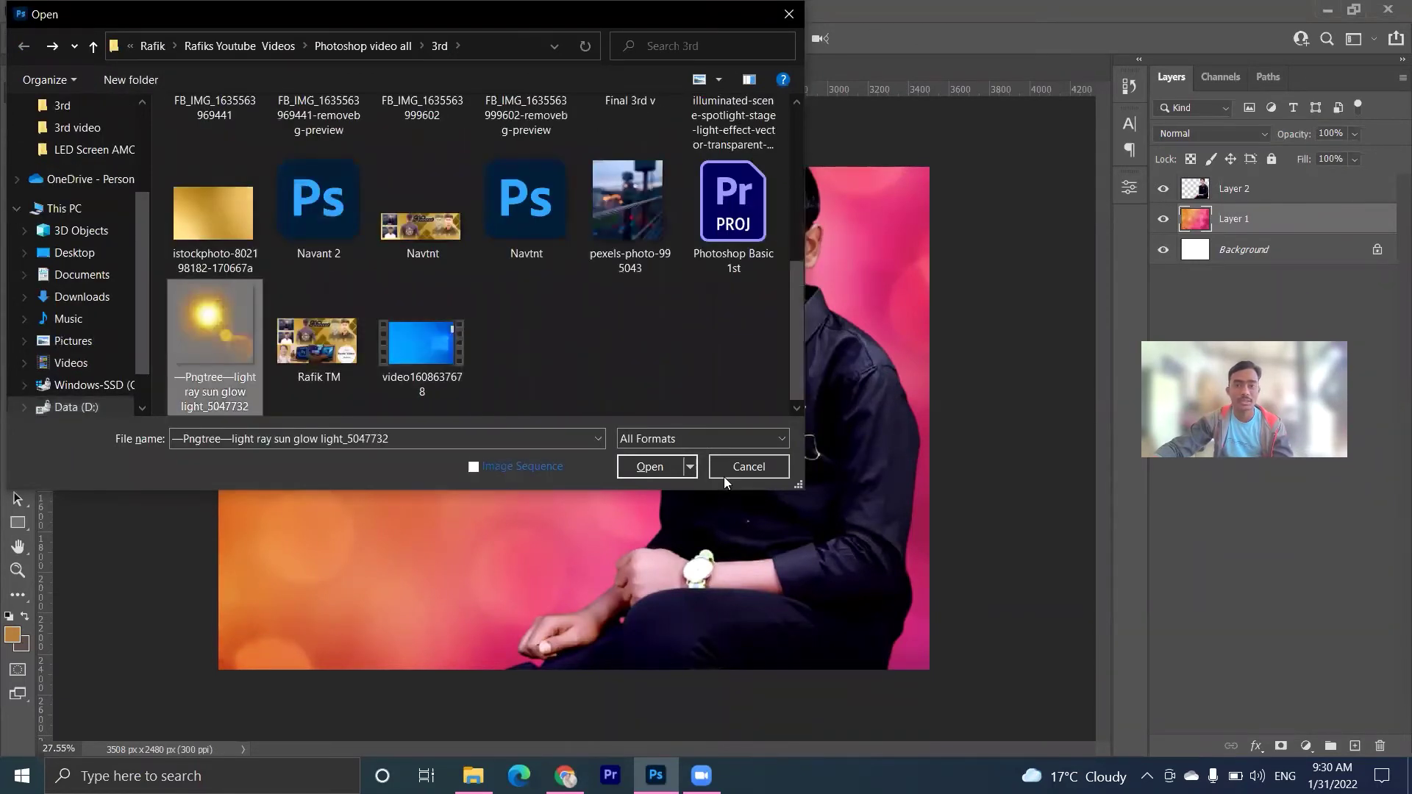
{"action": "left_click", "coordinate": [648, 467]}
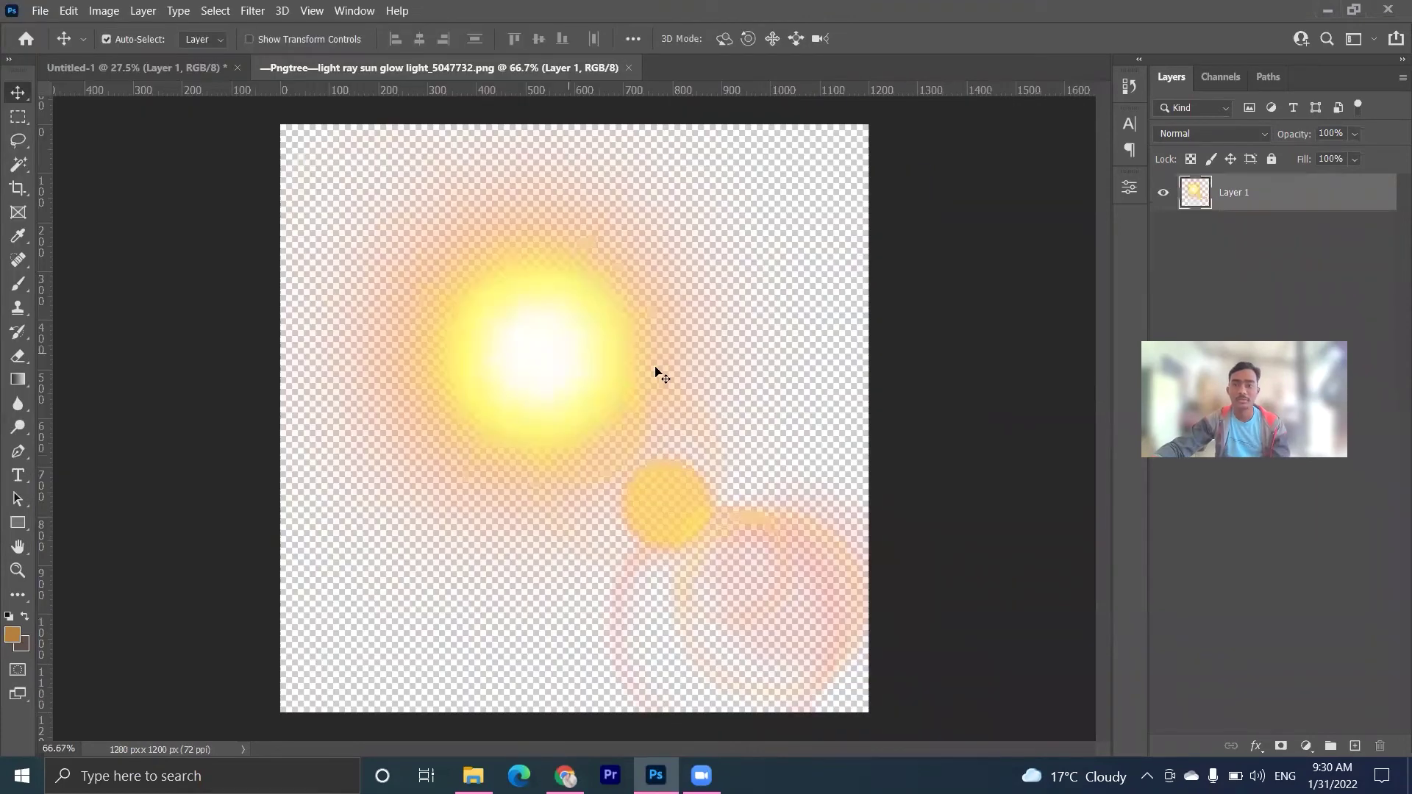
Add the sun-glow as Layer 3, rotated and enlarged over the boy, stacked above Layer 2
{"action": "mouse_move", "coordinate": [559, 368]}
{"action": "left_mouse_down"}
{"action": "mouse_move", "coordinate": [131, 76]}
{"action": "mouse_move", "coordinate": [423, 335]}
{"action": "left_mouse_up"}
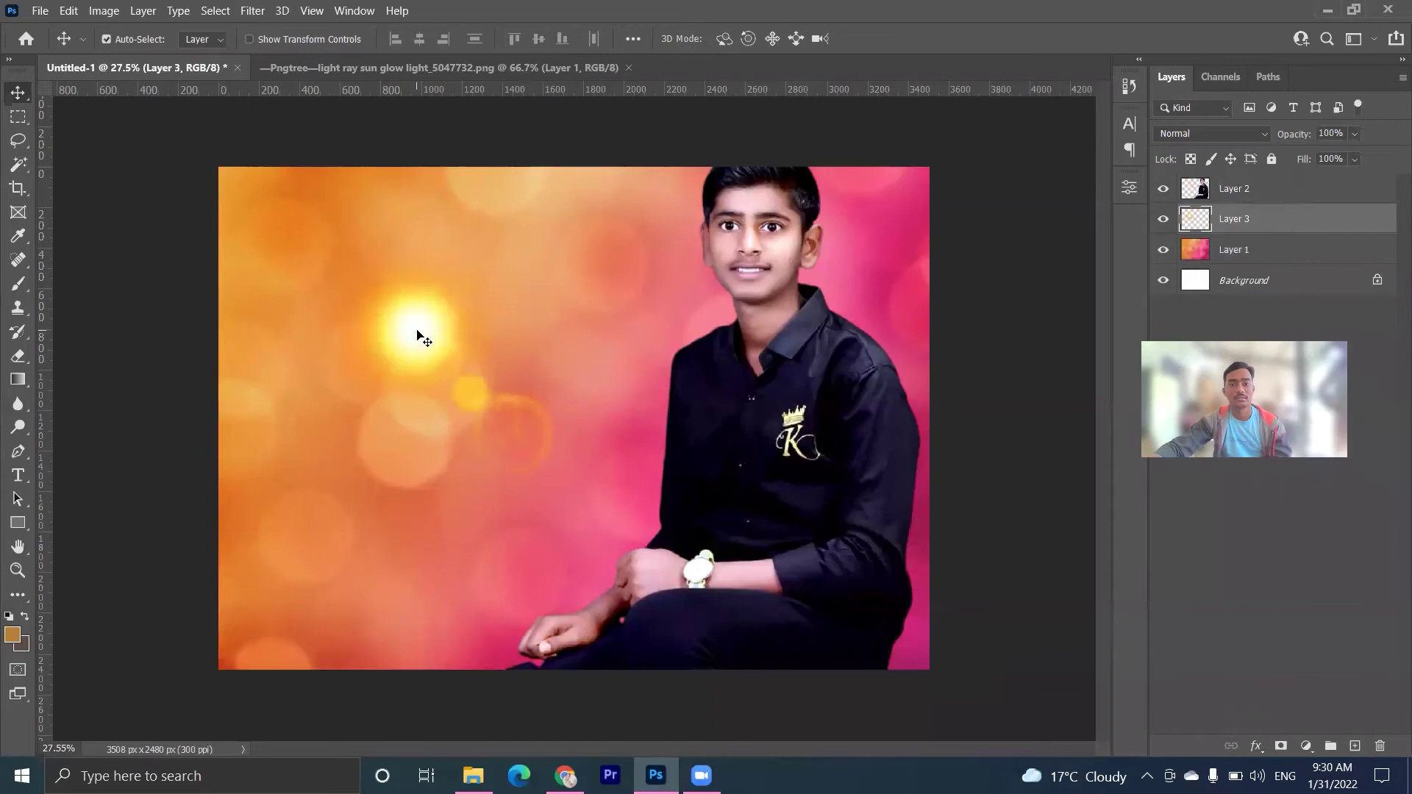
{"action": "key", "text": "ctrl+t"}
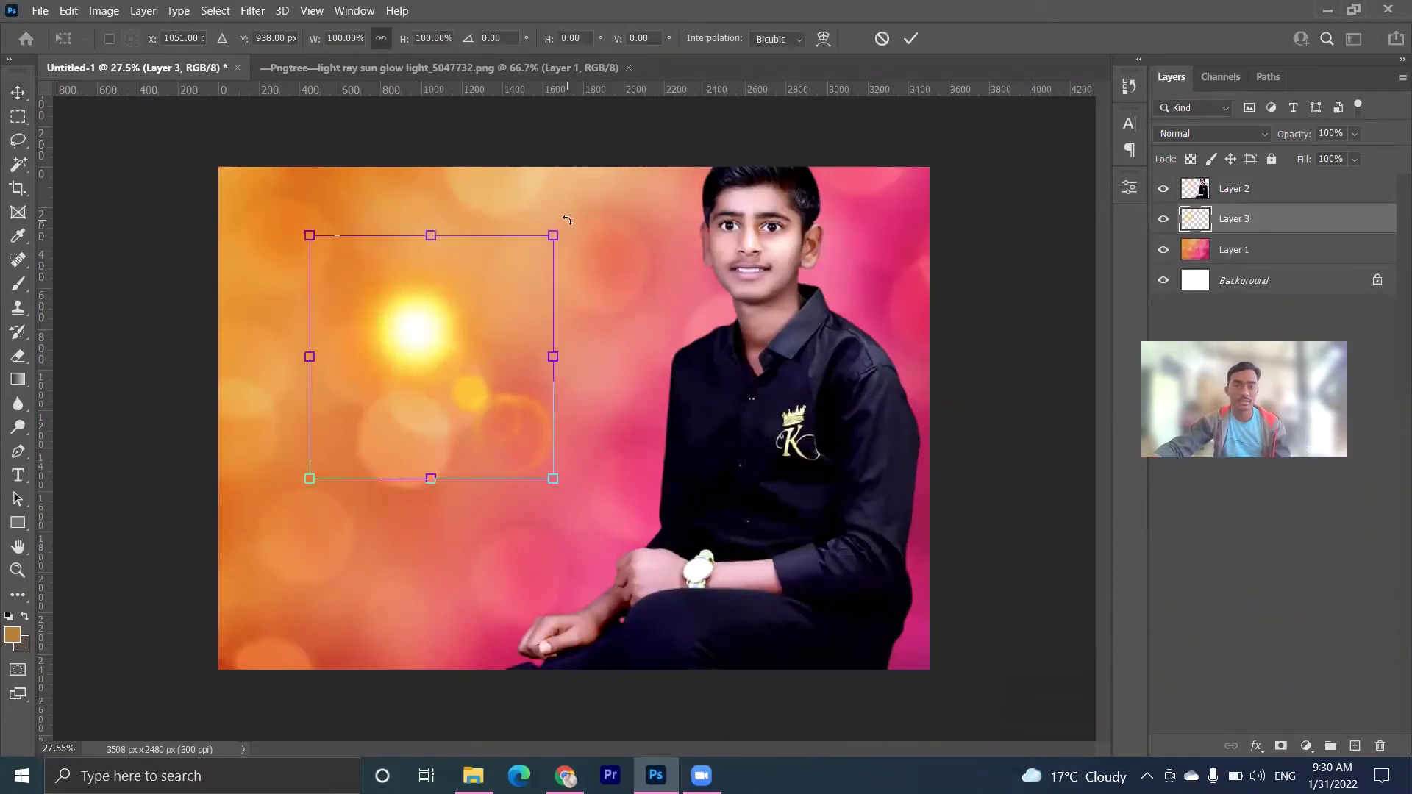
{"action": "left_click_drag", "start_coordinate": [567, 220], "coordinate": [632, 412]}
{"action": "left_click_drag", "start_coordinate": [504, 183], "coordinate": [541, 160]}
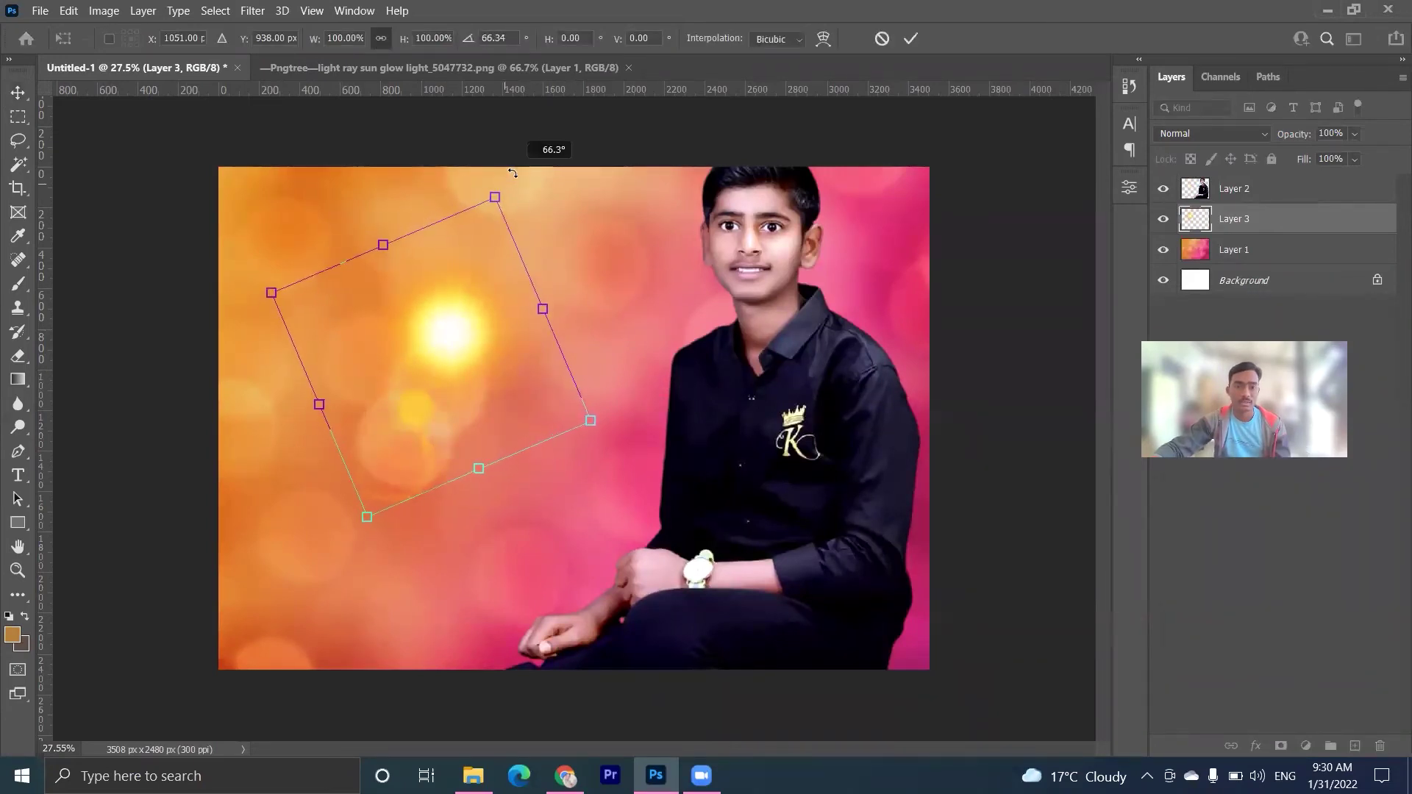
{"action": "left_click_drag", "start_coordinate": [512, 206], "coordinate": [647, 250]}
{"action": "left_click_drag", "start_coordinate": [559, 309], "coordinate": [949, 416]}
{"action": "mouse_move", "coordinate": [1236, 219]}
{"action": "left_mouse_down"}
{"action": "mouse_move", "coordinate": [1245, 169]}
{"action": "mouse_move", "coordinate": [1242, 211]}
{"action": "mouse_move", "coordinate": [1239, 181]}
{"action": "left_mouse_up"}
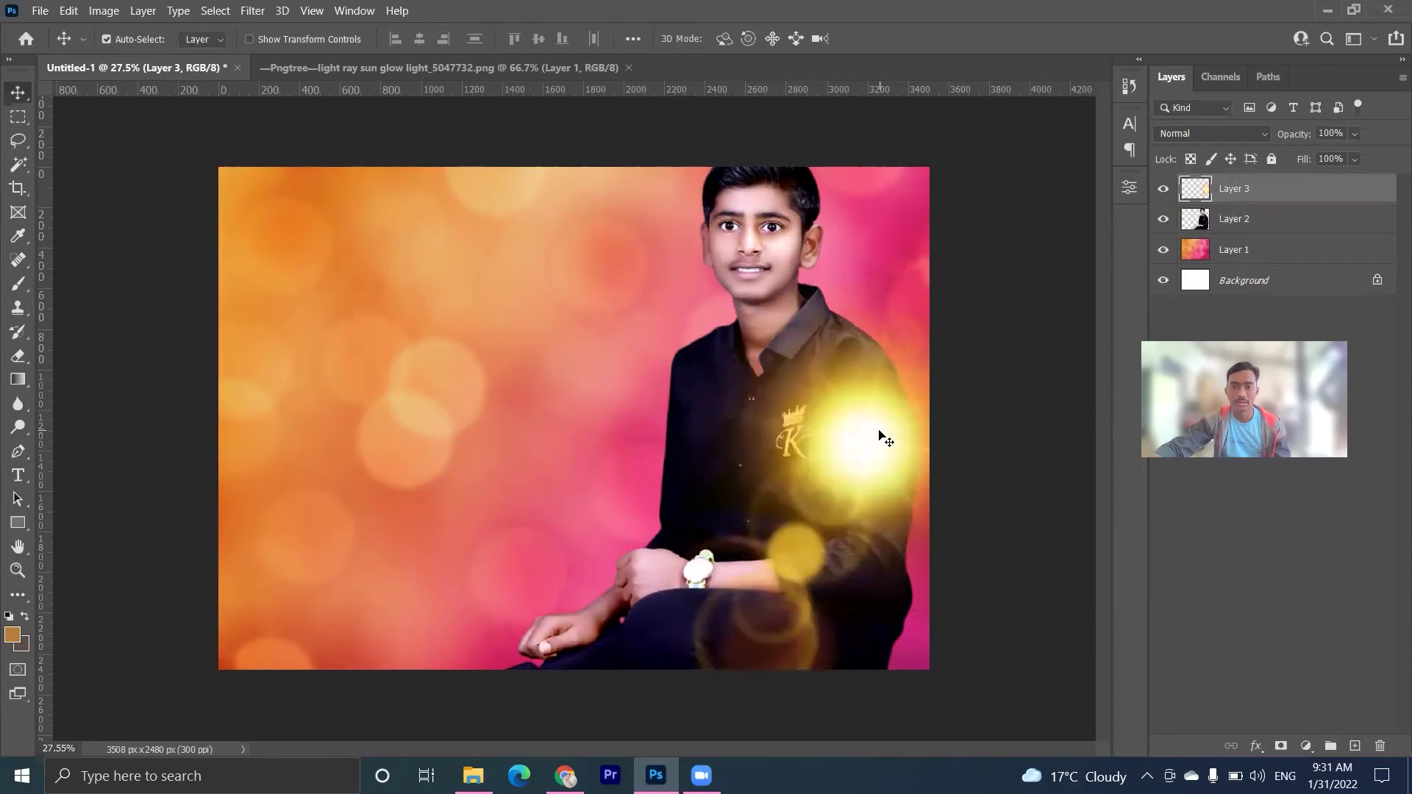
Enlarge the sun-glow layer and shift it slightly left
{"action": "key", "text": "ctrl+t"}
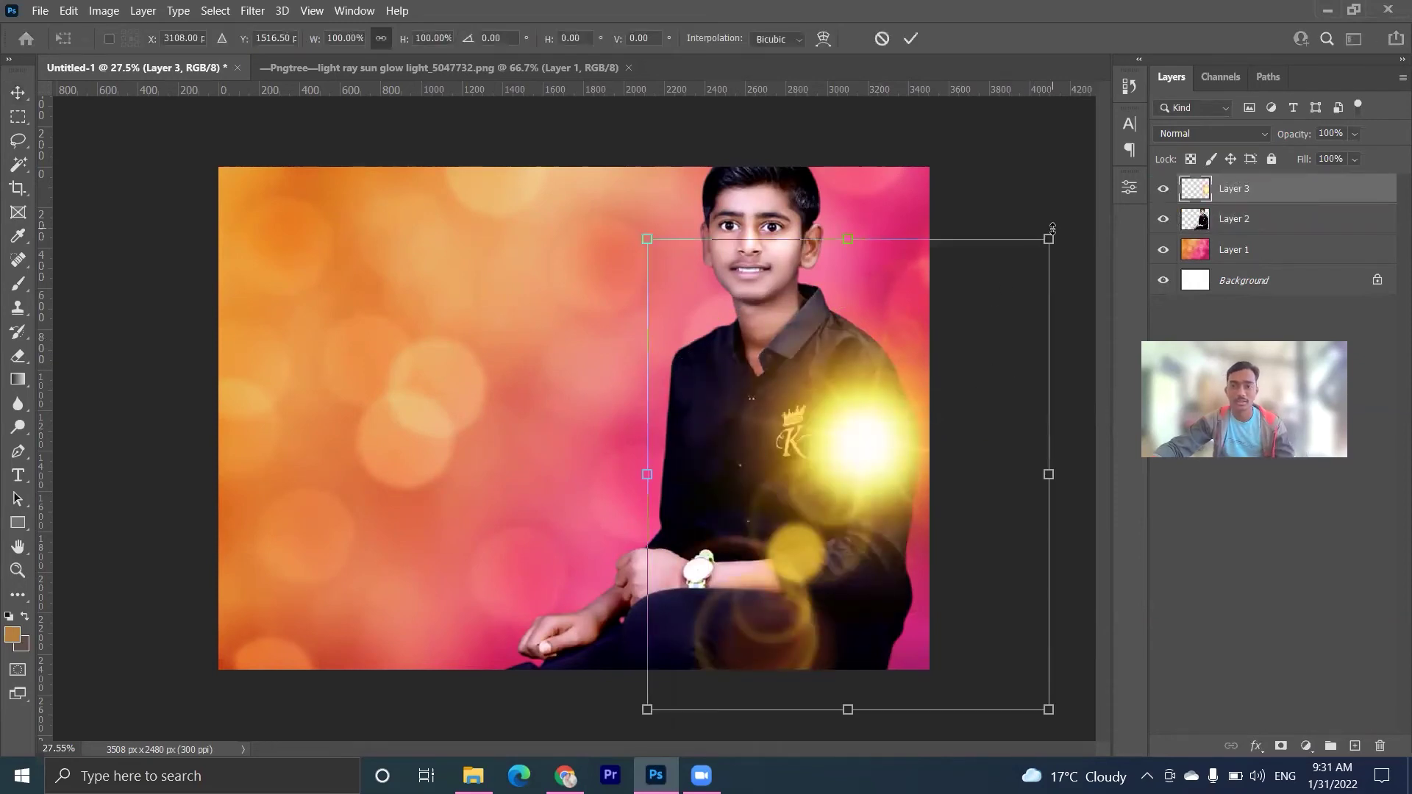
{"action": "mouse_move", "coordinate": [1052, 228]}
{"action": "left_mouse_down"}
{"action": "mouse_move", "coordinate": [1175, 135]}
{"action": "mouse_move", "coordinate": [1049, 300]}
{"action": "left_mouse_up"}
{"action": "left_click_drag", "start_coordinate": [800, 497], "coordinate": [757, 498]}
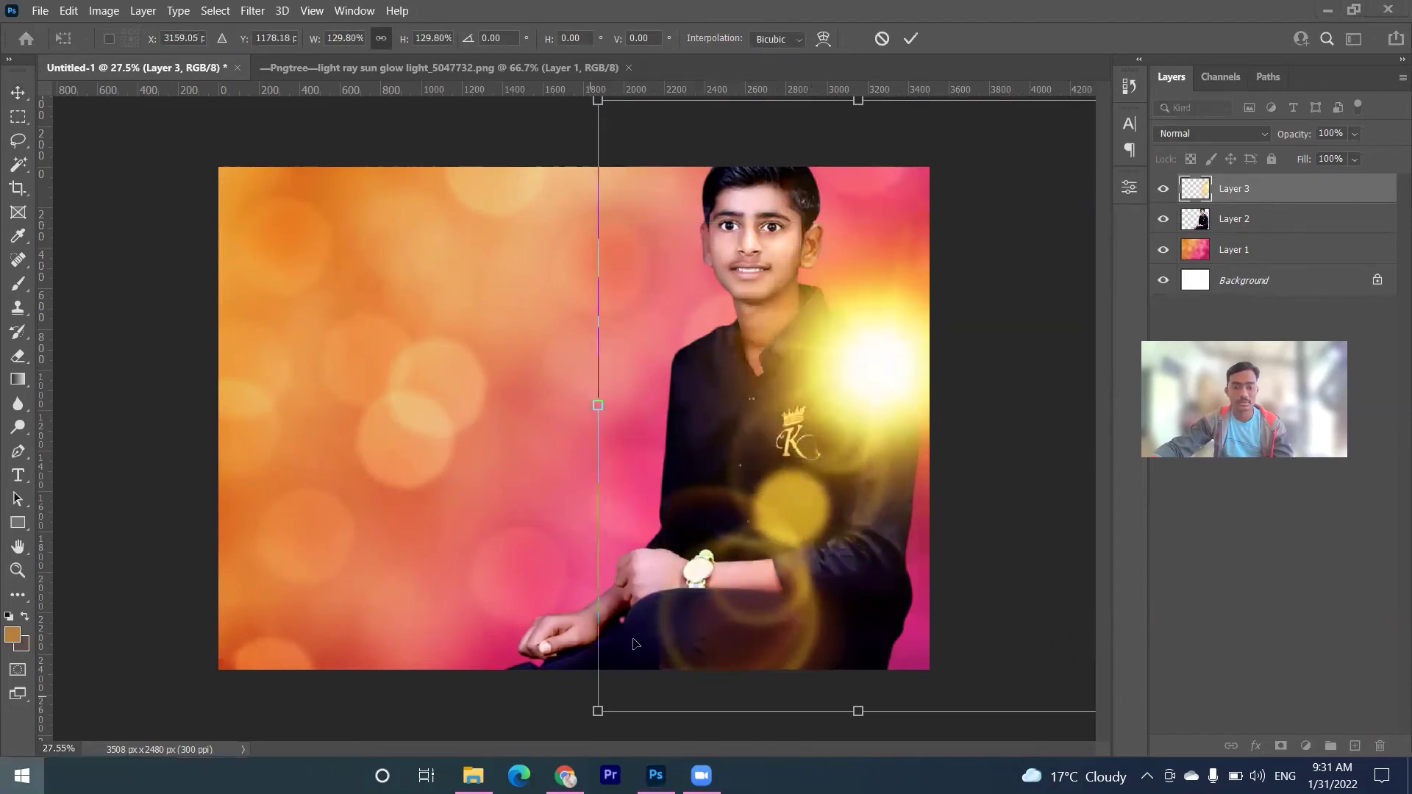
{"action": "scroll", "coordinate": [636, 645], "scroll_direction": "down", "scroll_amount": 2}
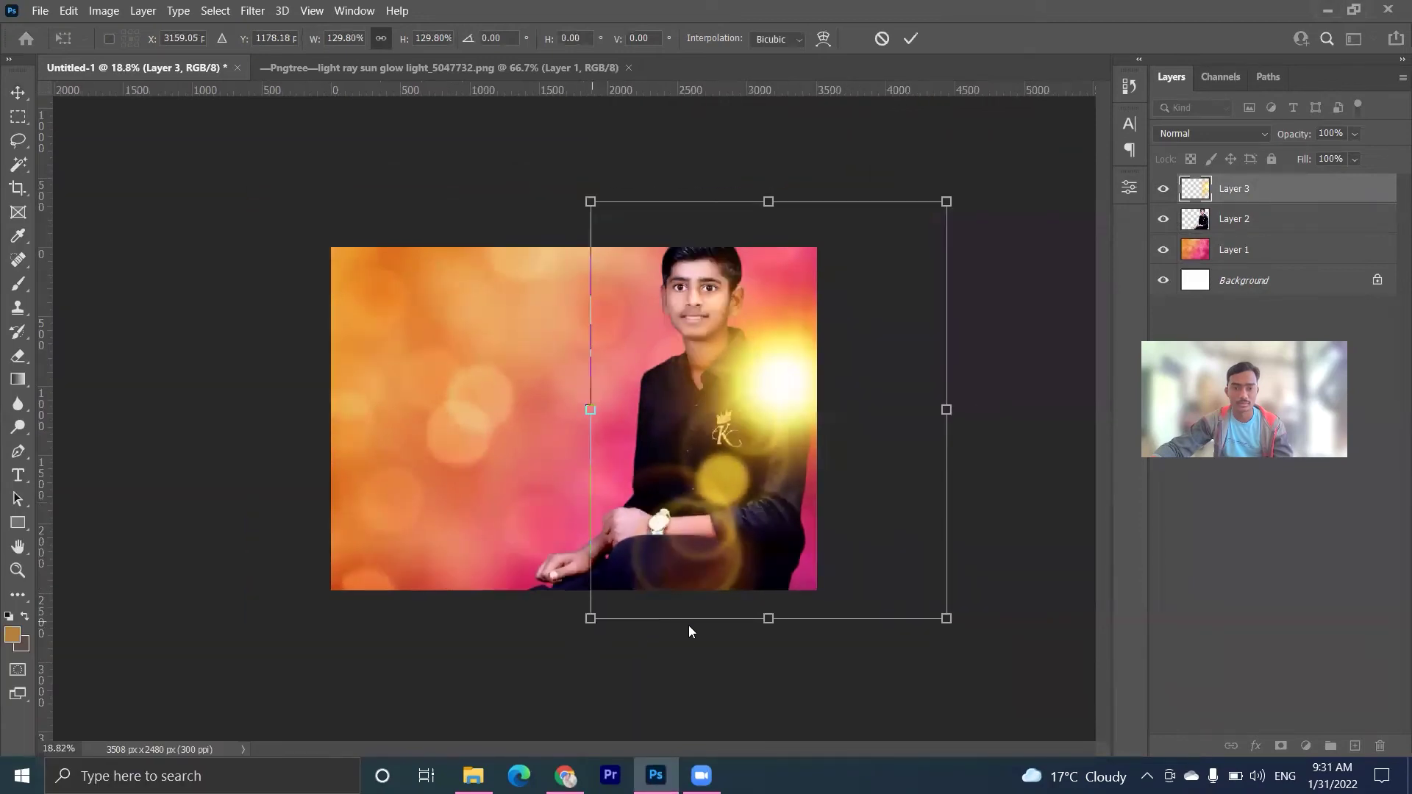
{"action": "key", "text": "Return"}
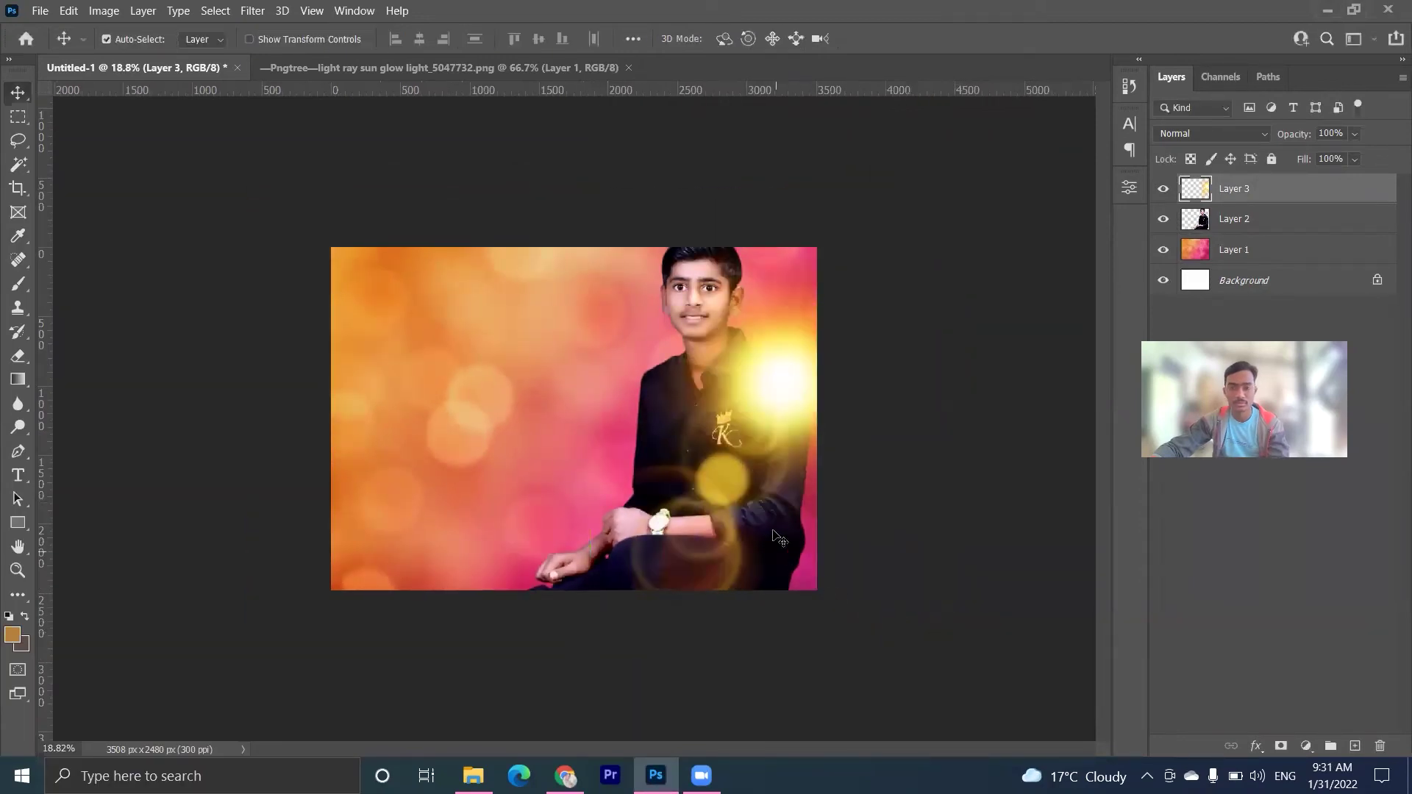
Tilt the glow about 16° clockwise and move it right and down over the boy's shoulder
{"action": "key", "text": "ctrl+t"}
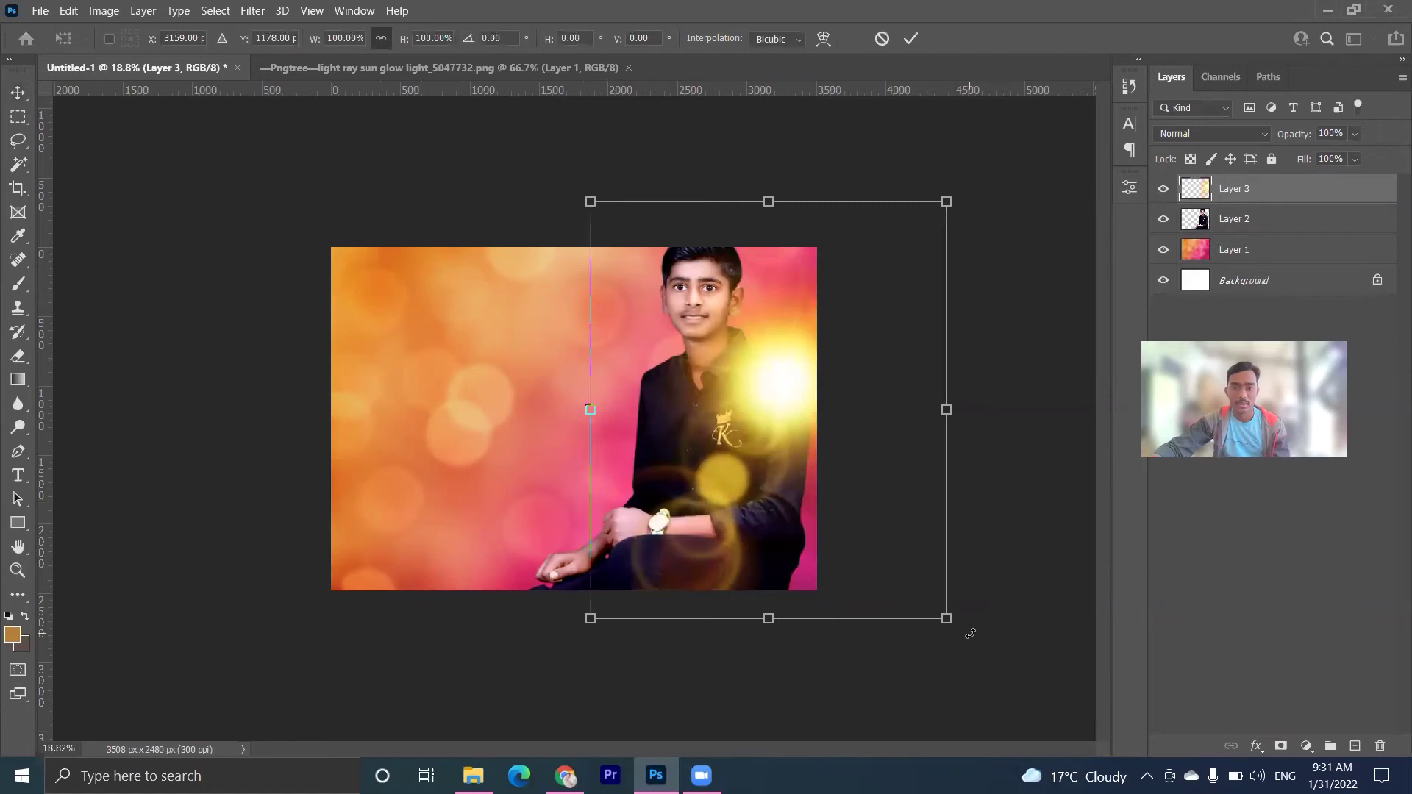
{"action": "left_click_drag", "start_coordinate": [970, 634], "coordinate": [934, 657]}
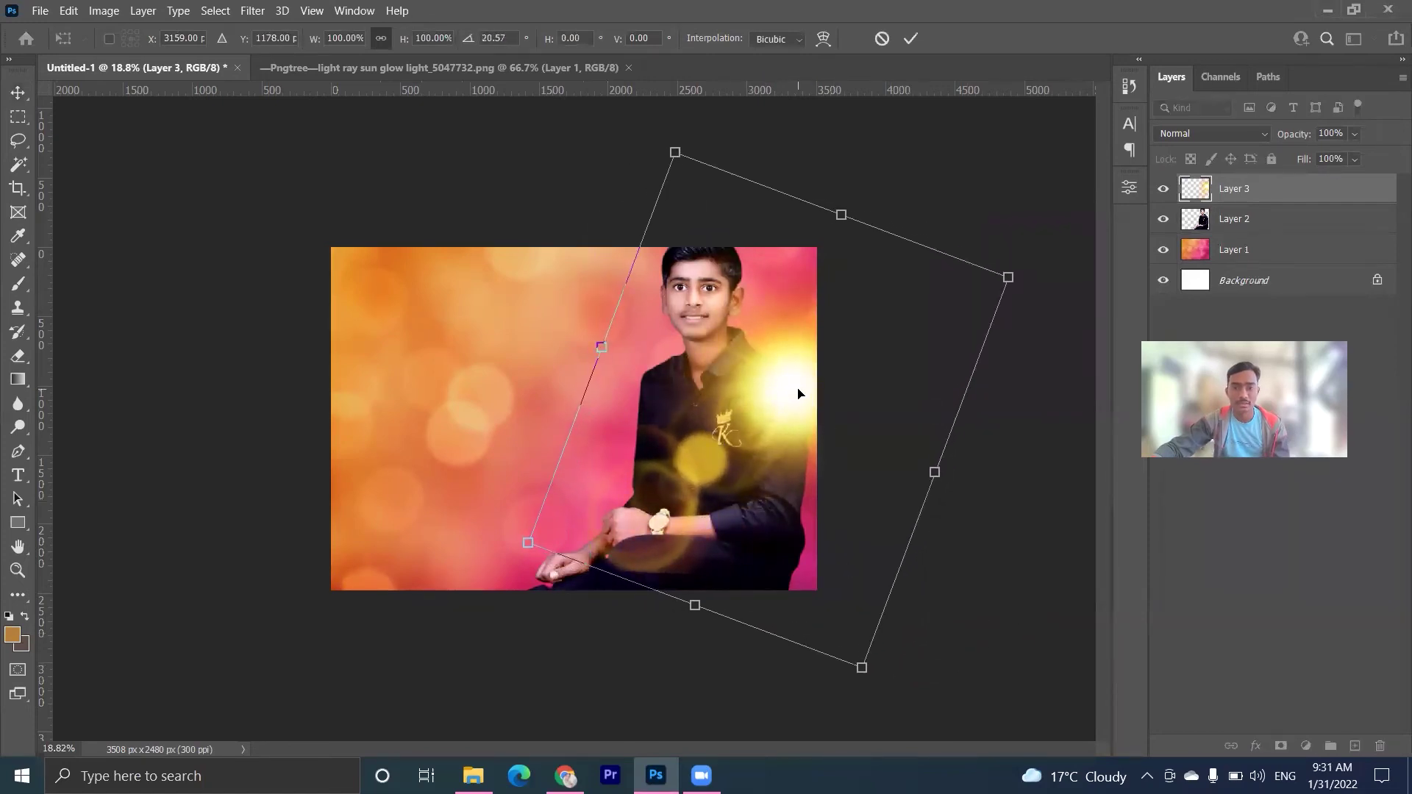
{"action": "left_click_drag", "start_coordinate": [800, 393], "coordinate": [846, 416]}
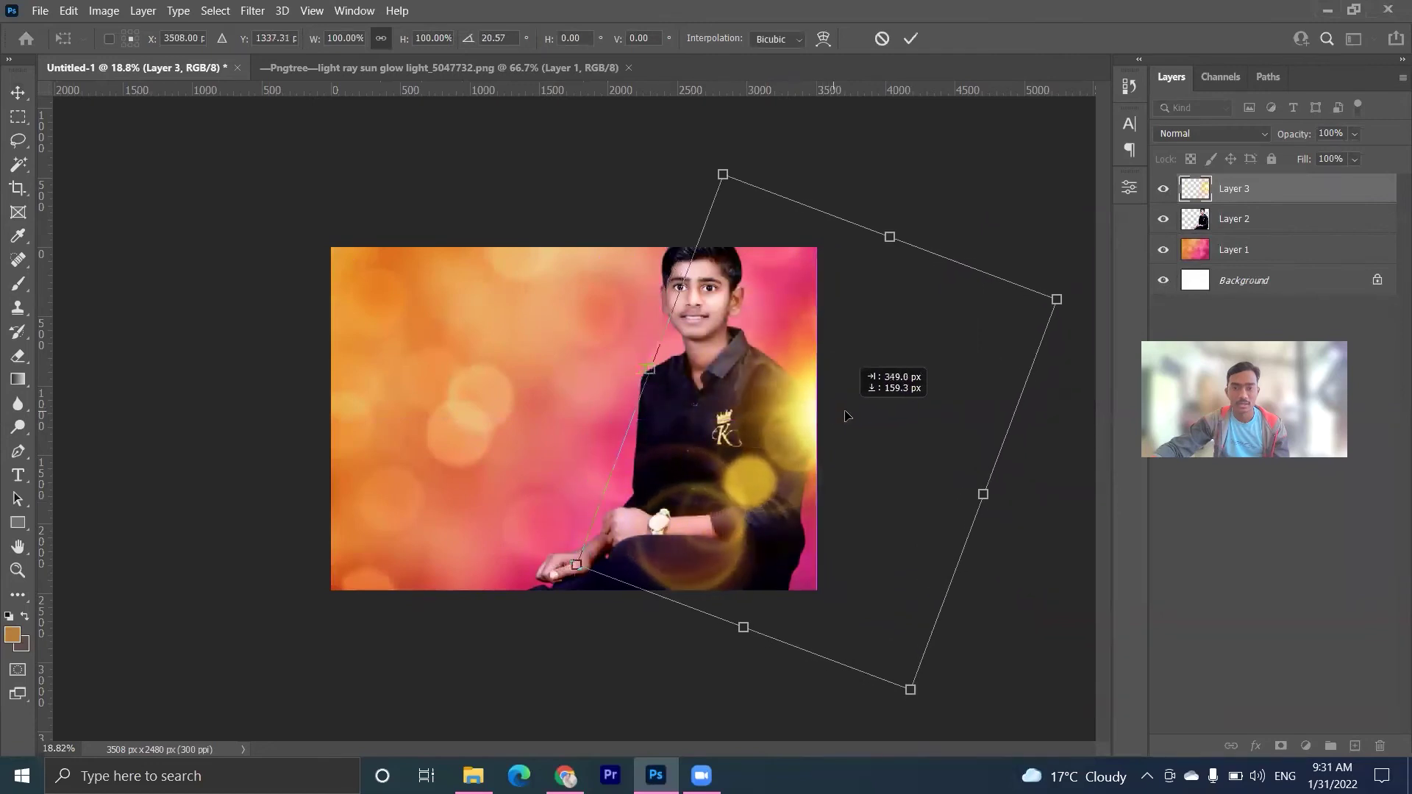
{"action": "left_click_drag", "start_coordinate": [850, 416], "coordinate": [851, 416]}
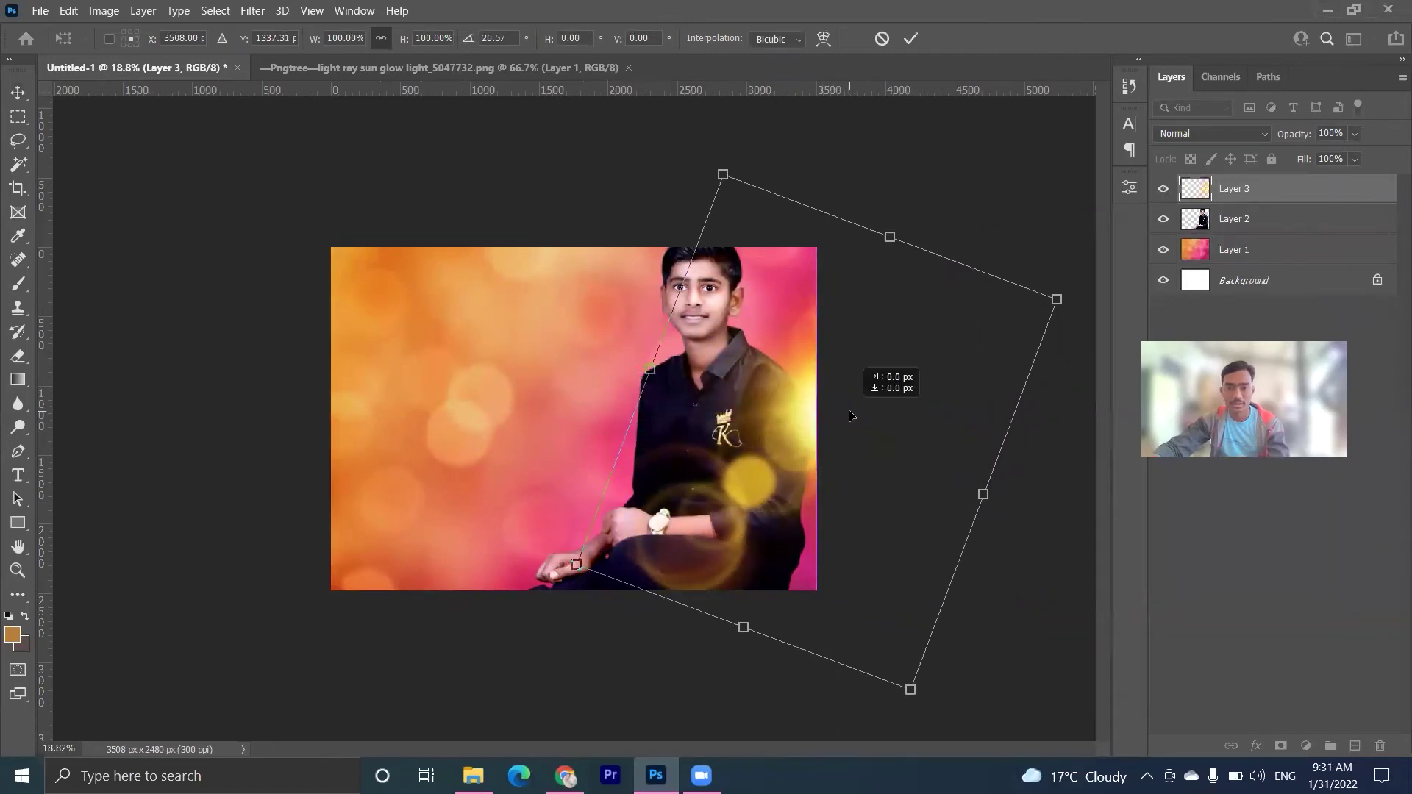
{"action": "key", "text": "Return"}
{"action": "scroll", "coordinate": [527, 549], "scroll_direction": "up", "scroll_amount": 2}
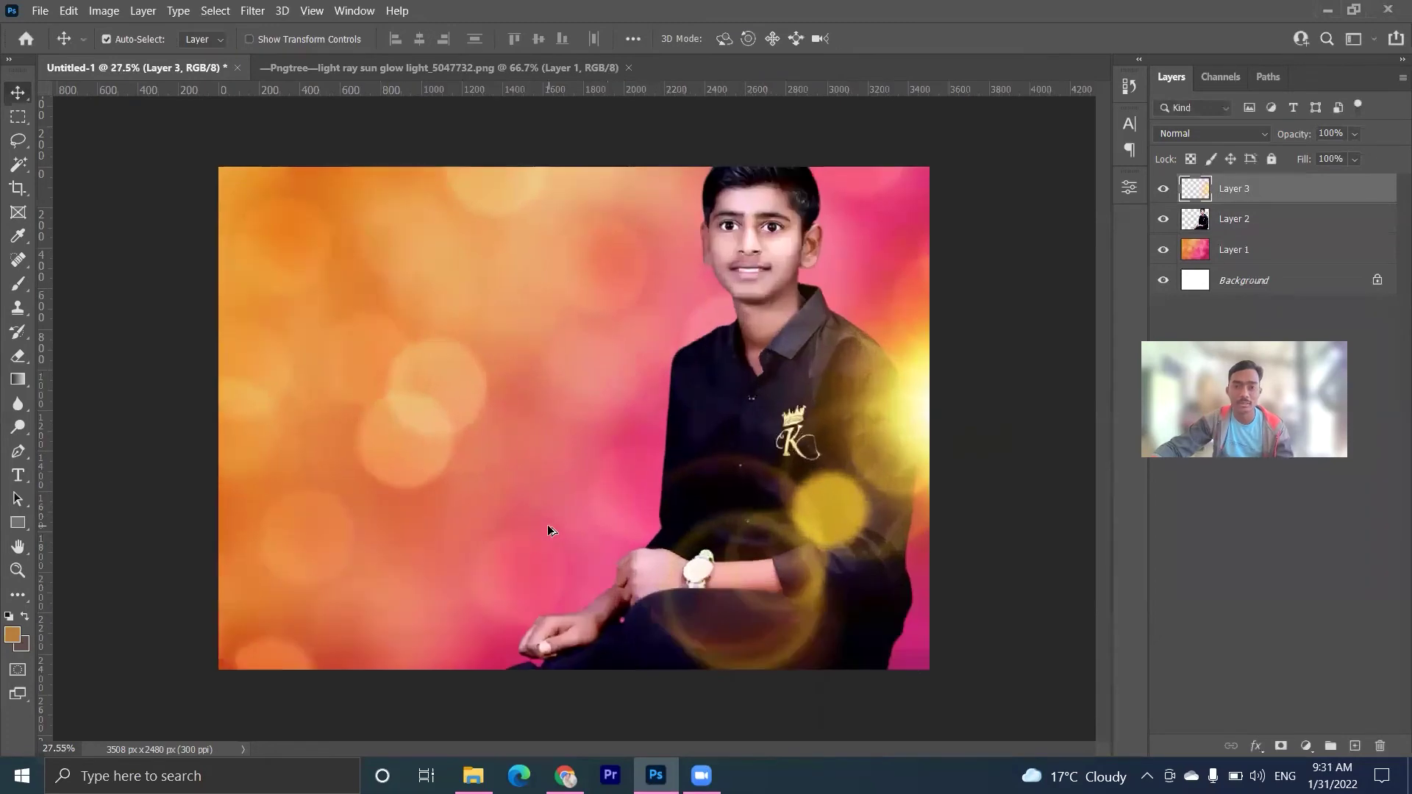
{"action": "scroll", "coordinate": [773, 448], "scroll_direction": "down", "scroll_amount": 1}
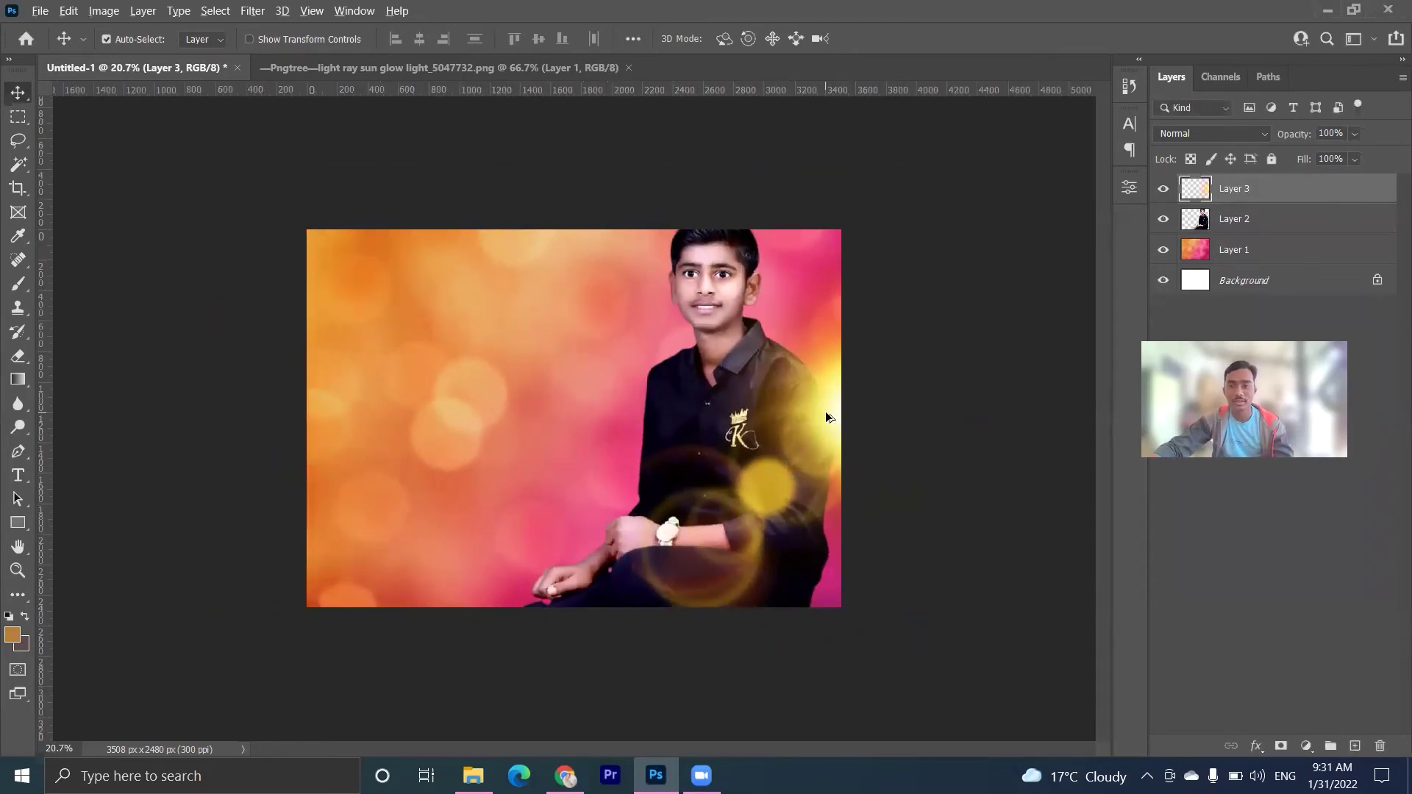
Duplicate the glow below the boy's layer, enlarged about 153% and placed behind his head
{"action": "mouse_move", "coordinate": [828, 418]}
{"action": "left_mouse_down"}
{"action": "mouse_move", "coordinate": [542, 292]}
{"action": "mouse_move", "coordinate": [638, 283]}
{"action": "left_mouse_up"}
{"action": "left_click_drag", "start_coordinate": [1274, 193], "coordinate": [1258, 265]}
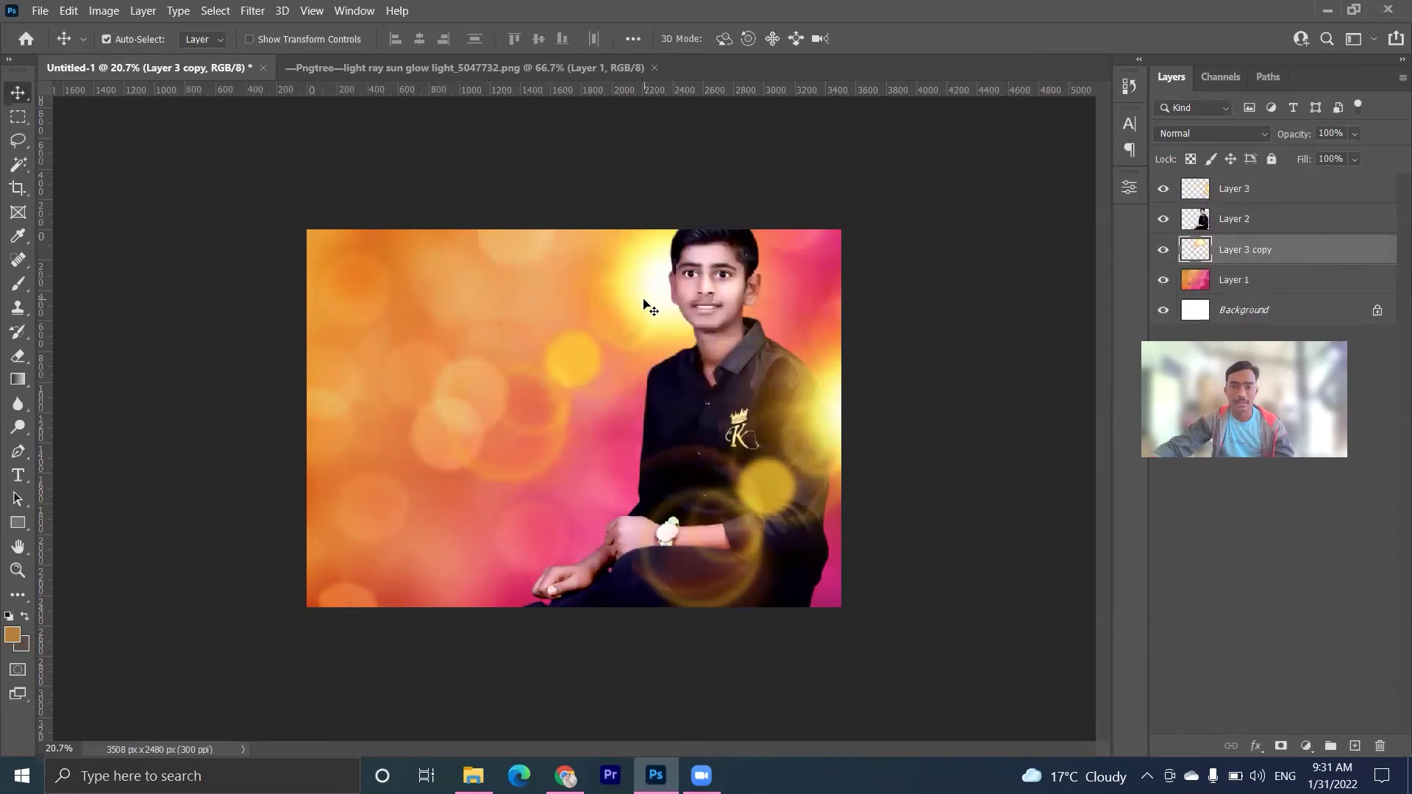
{"action": "key", "text": "ctrl+t"}
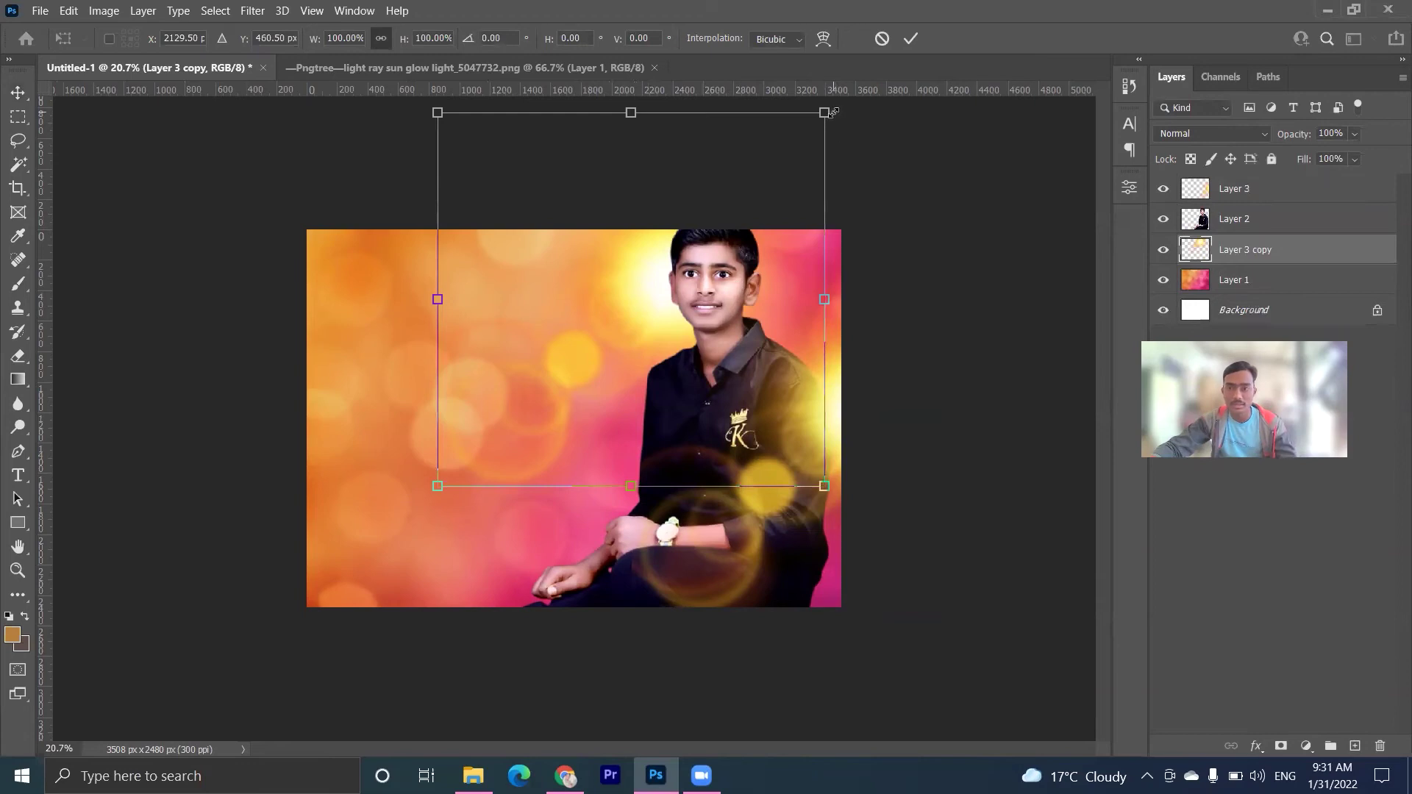
{"action": "left_click_drag", "start_coordinate": [669, 307], "coordinate": [698, 326]}
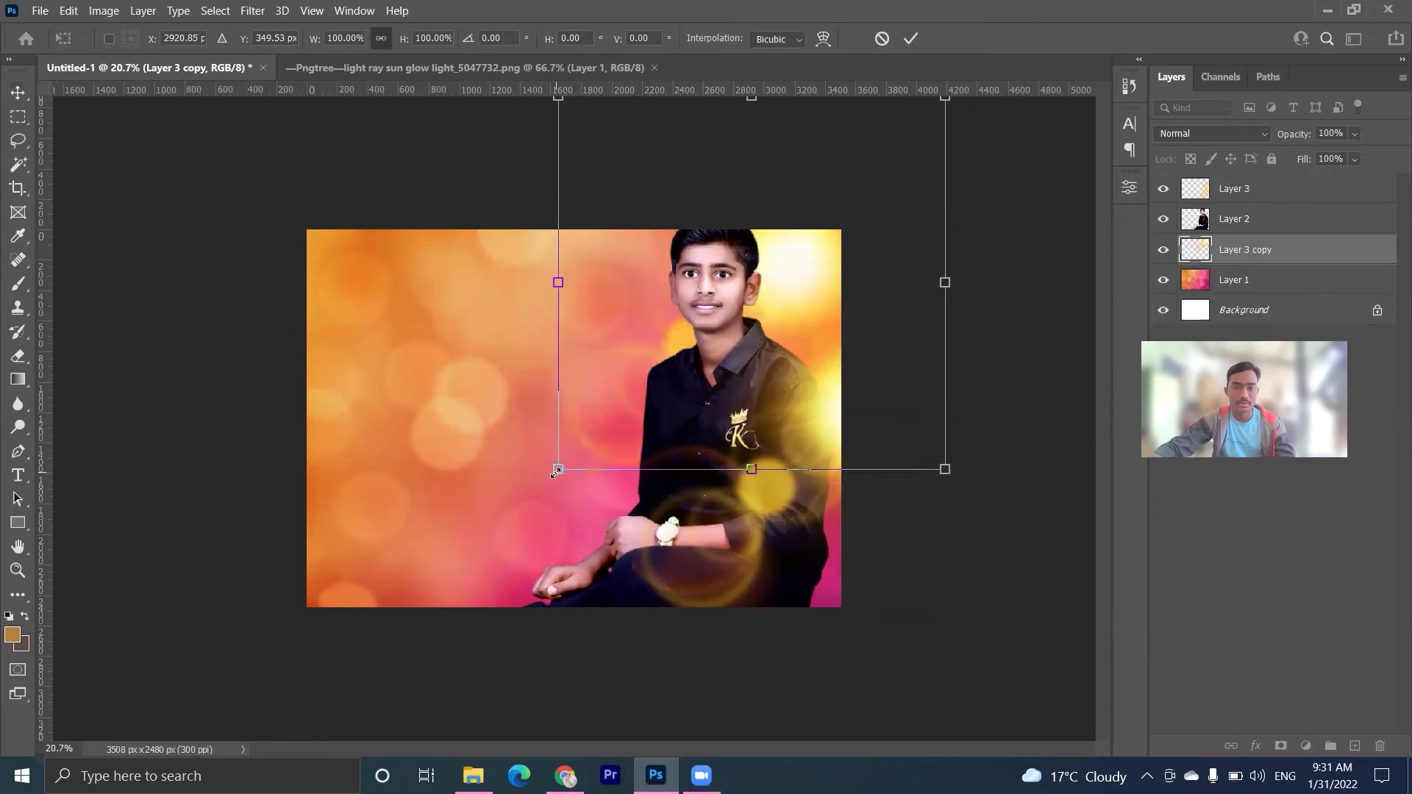
{"action": "left_click_drag", "start_coordinate": [556, 472], "coordinate": [351, 668]}
{"action": "left_click_drag", "start_coordinate": [557, 446], "coordinate": [565, 376]}
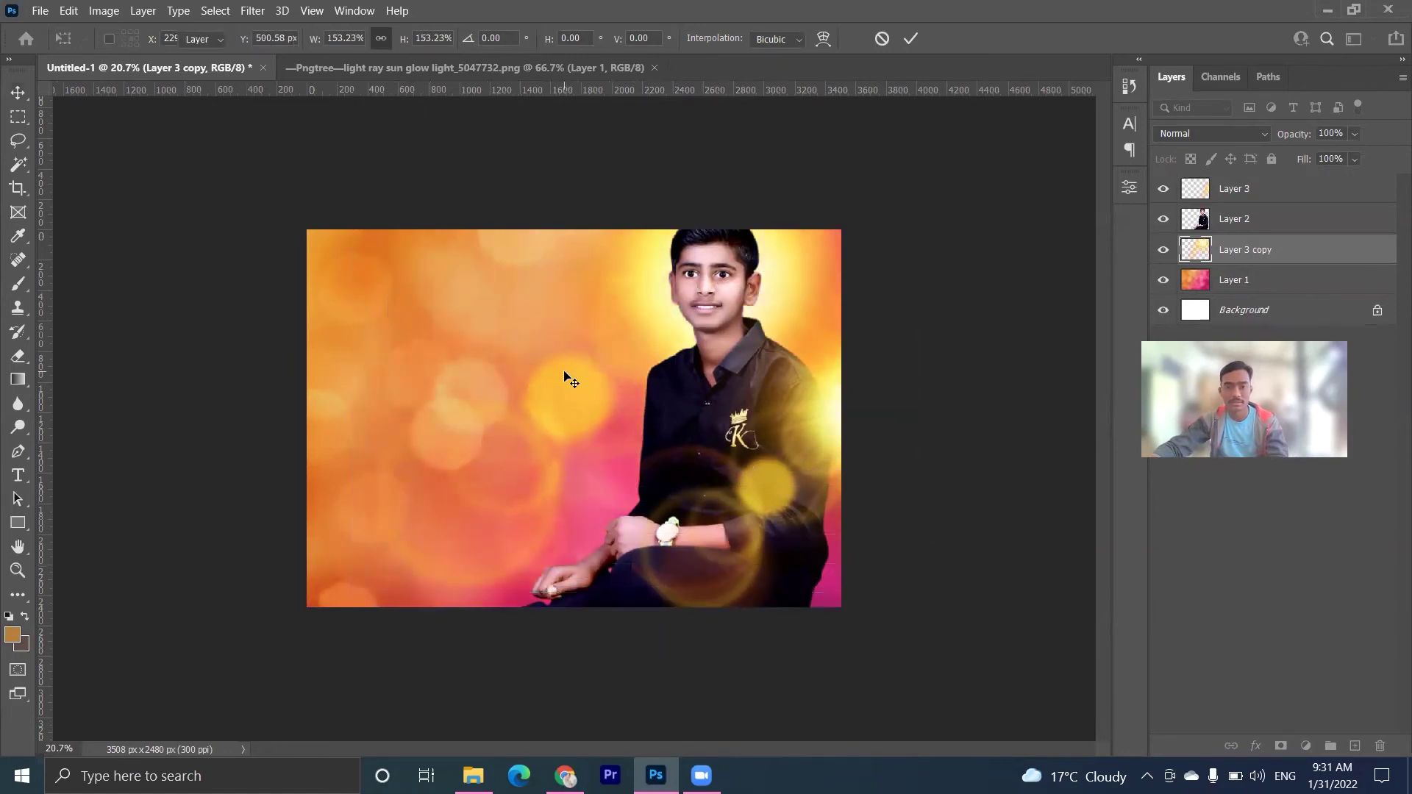
{"action": "key", "text": "Return"}
Nudge the top glow slightly right and deselect all layers
{"action": "scroll", "coordinate": [570, 416], "scroll_direction": "up", "scroll_amount": 2}
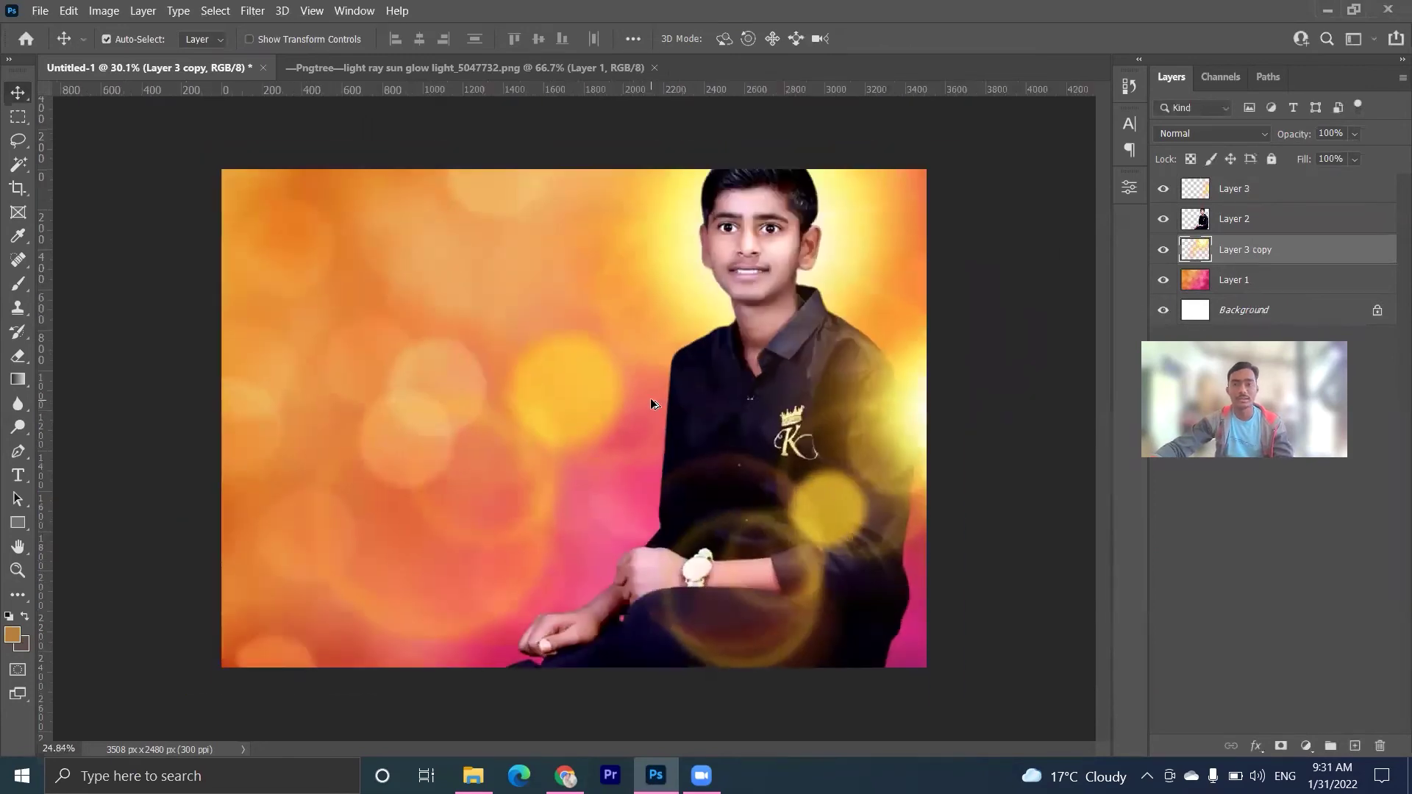
{"action": "scroll", "coordinate": [652, 399], "scroll_direction": "down", "scroll_amount": 2}
{"action": "scroll", "coordinate": [616, 402], "scroll_direction": "up", "scroll_amount": 1}
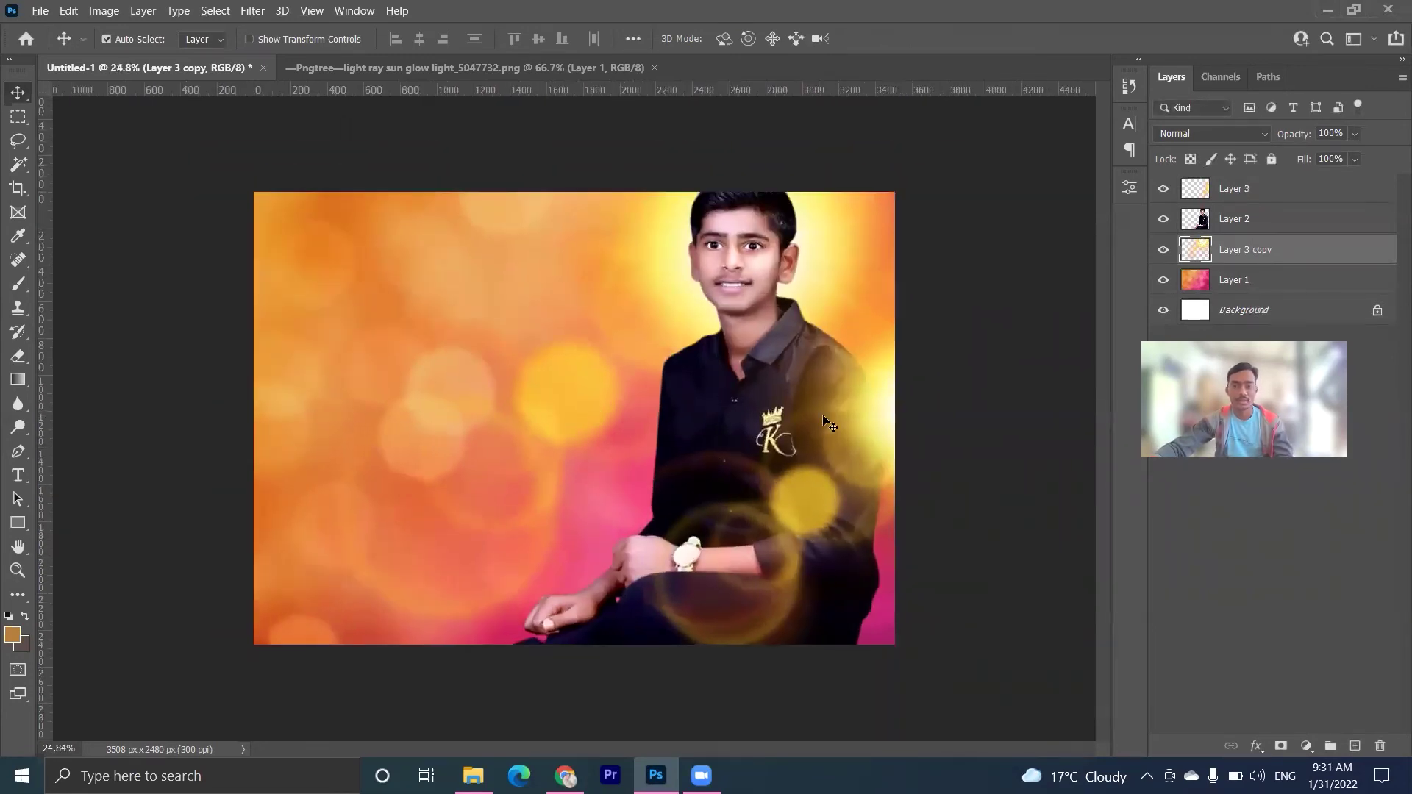
{"action": "left_click_drag", "start_coordinate": [822, 414], "coordinate": [857, 426]}
{"action": "left_click", "coordinate": [937, 274]}
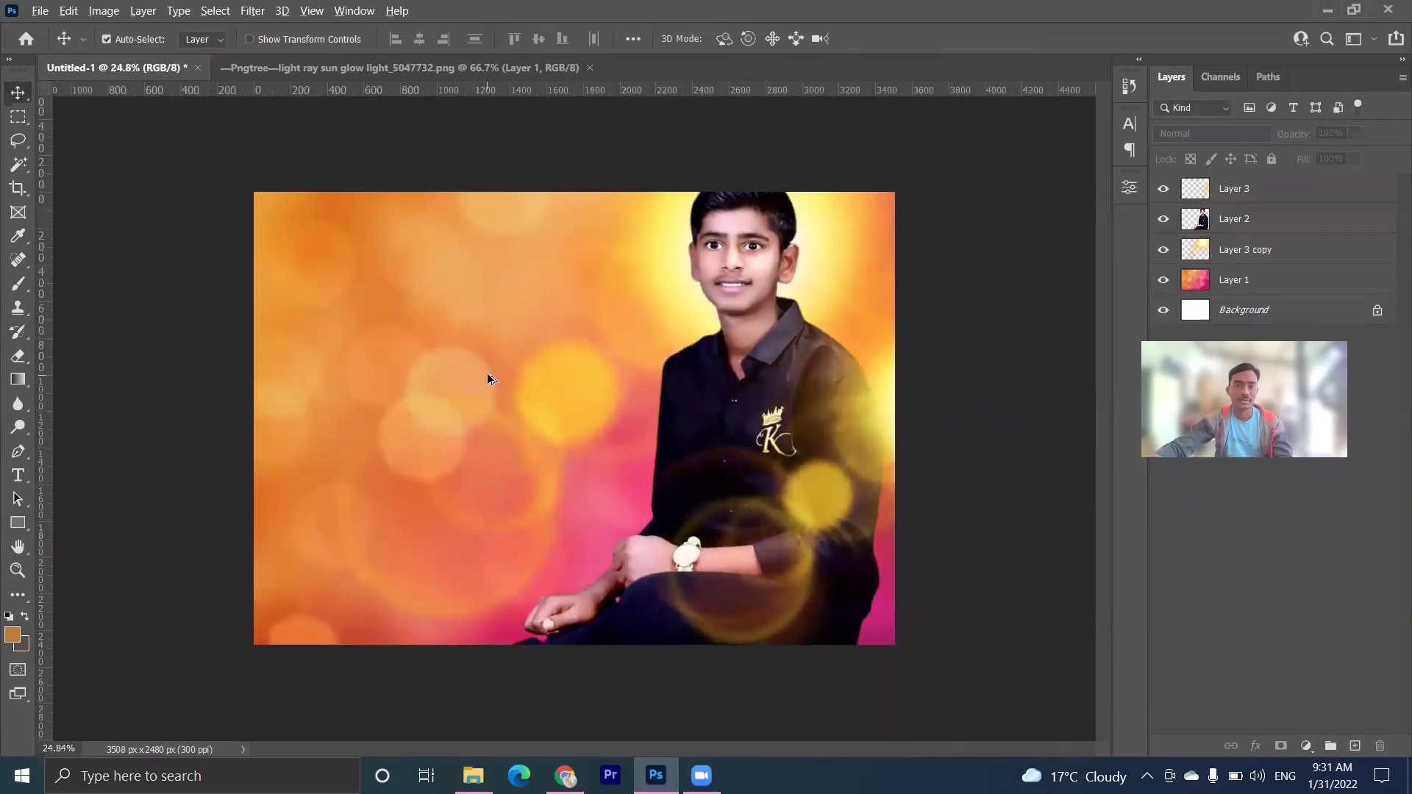
{"action": "scroll", "coordinate": [471, 375], "scroll_direction": "down", "scroll_amount": 1}
{"action": "scroll", "coordinate": [419, 380], "scroll_direction": "down", "scroll_amount": 1}
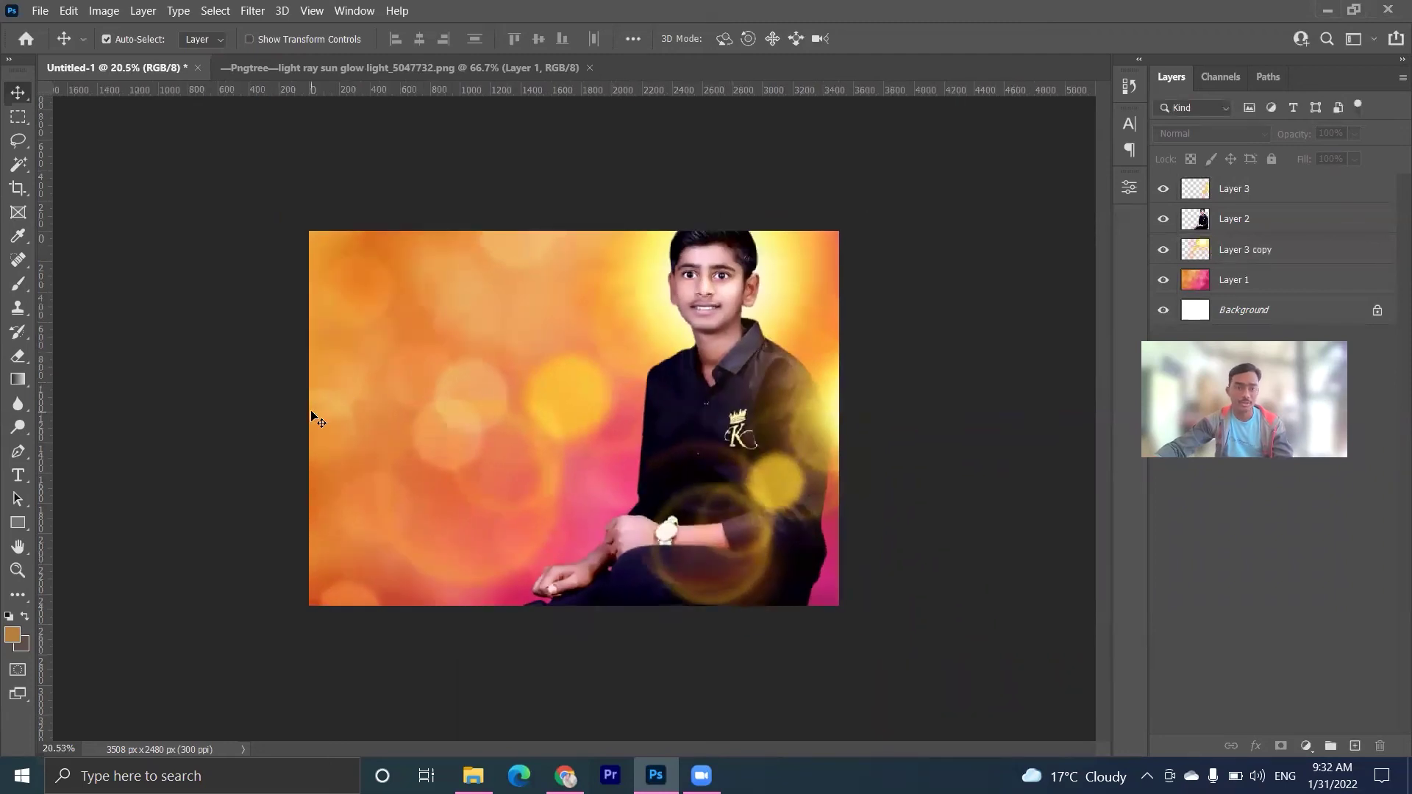
Add the script text 'Navnath' and place it near the photo's top-left corner
{"action": "left_click", "coordinate": [17, 476]}
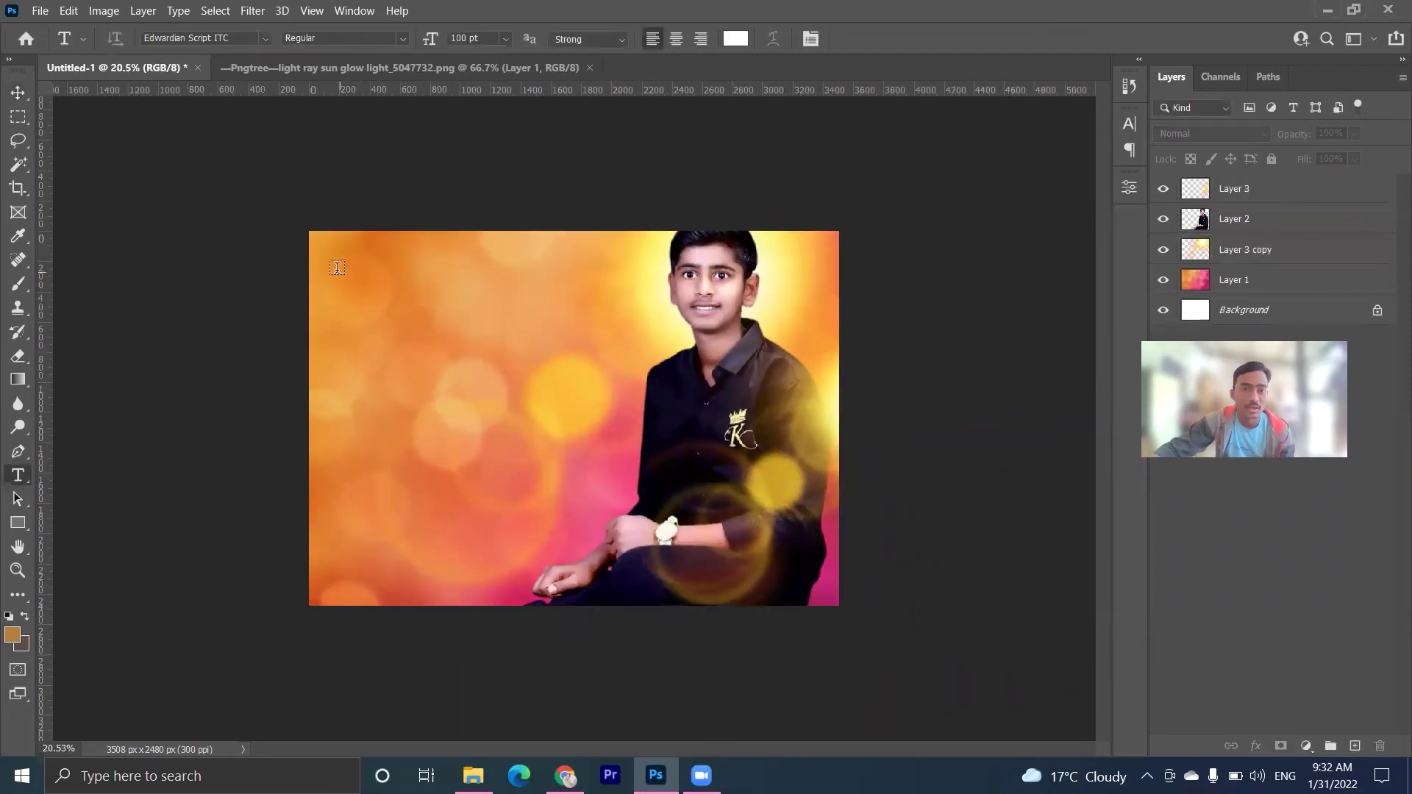
{"action": "left_click_drag", "start_coordinate": [325, 242], "coordinate": [591, 528]}
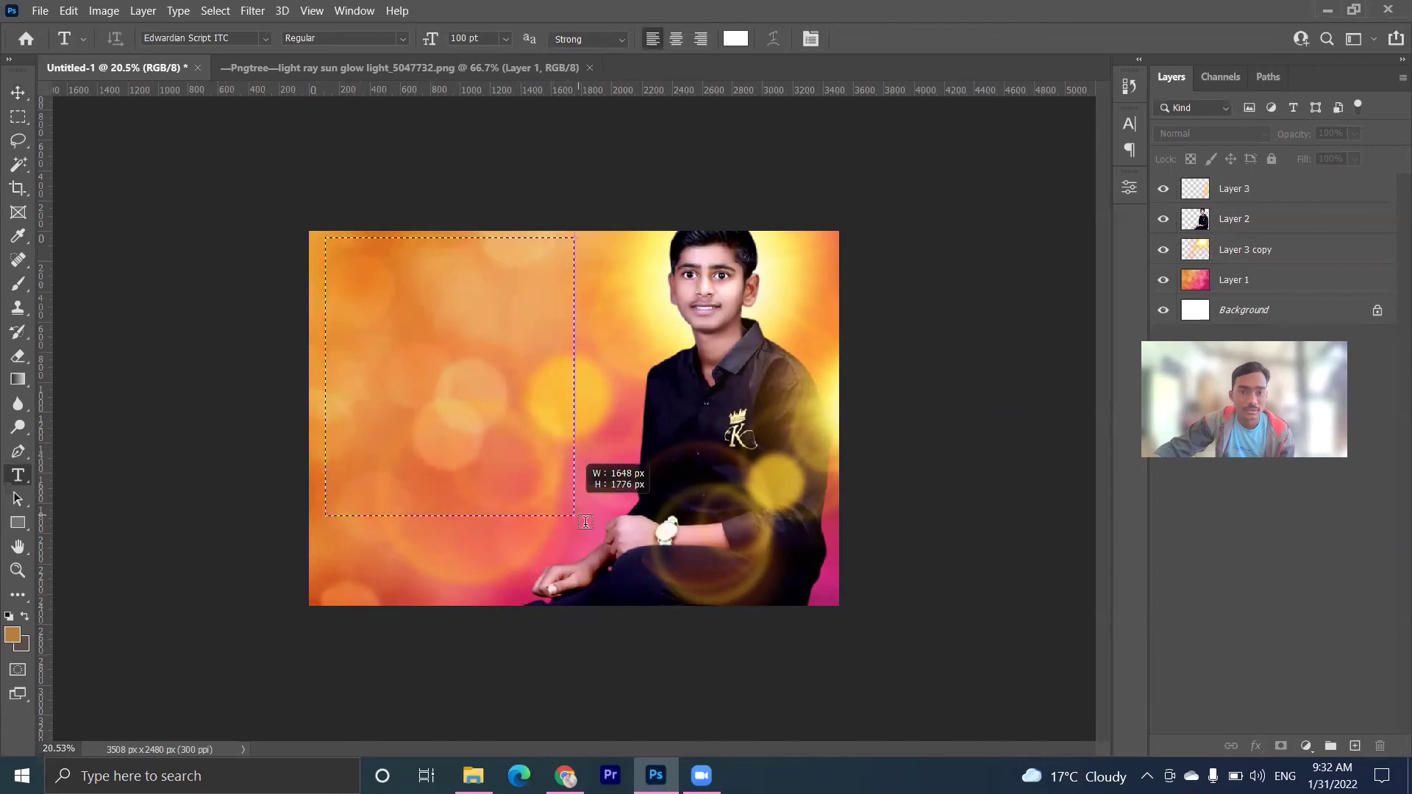
{"action": "left_click_drag", "start_coordinate": [591, 527], "coordinate": [592, 544]}
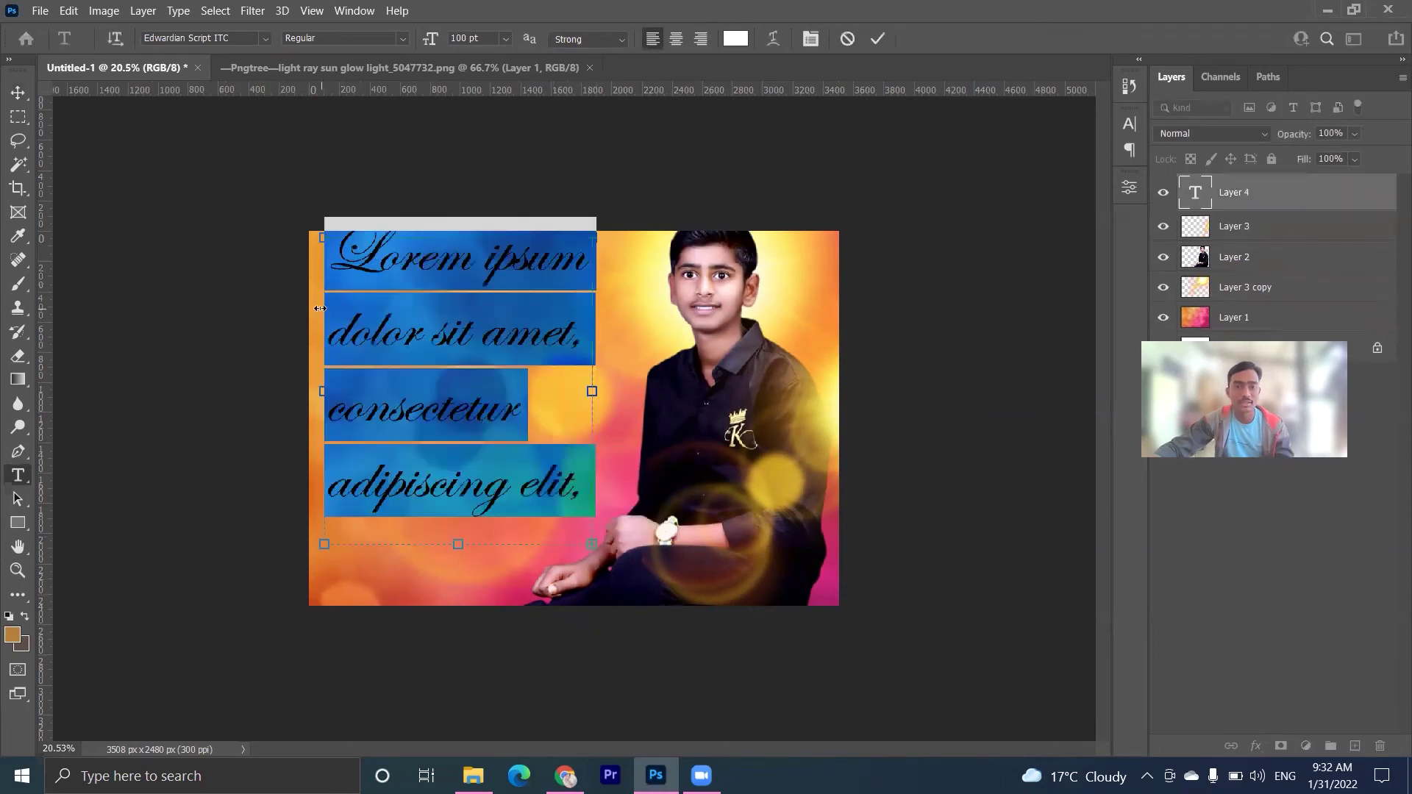
{"action": "type", "text": "N"}
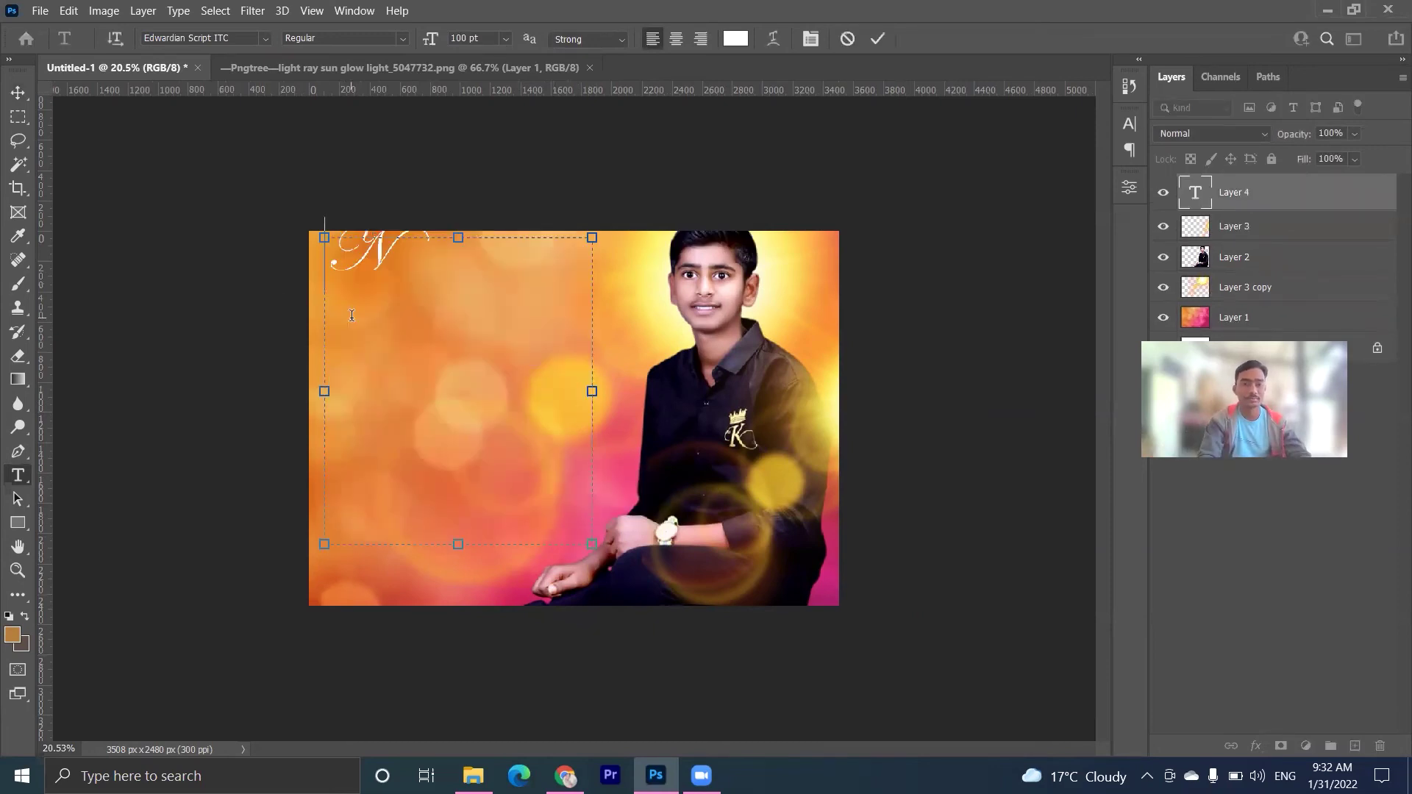
{"action": "type", "text": "avnath"}
{"action": "key", "text": "ctrl+a"}
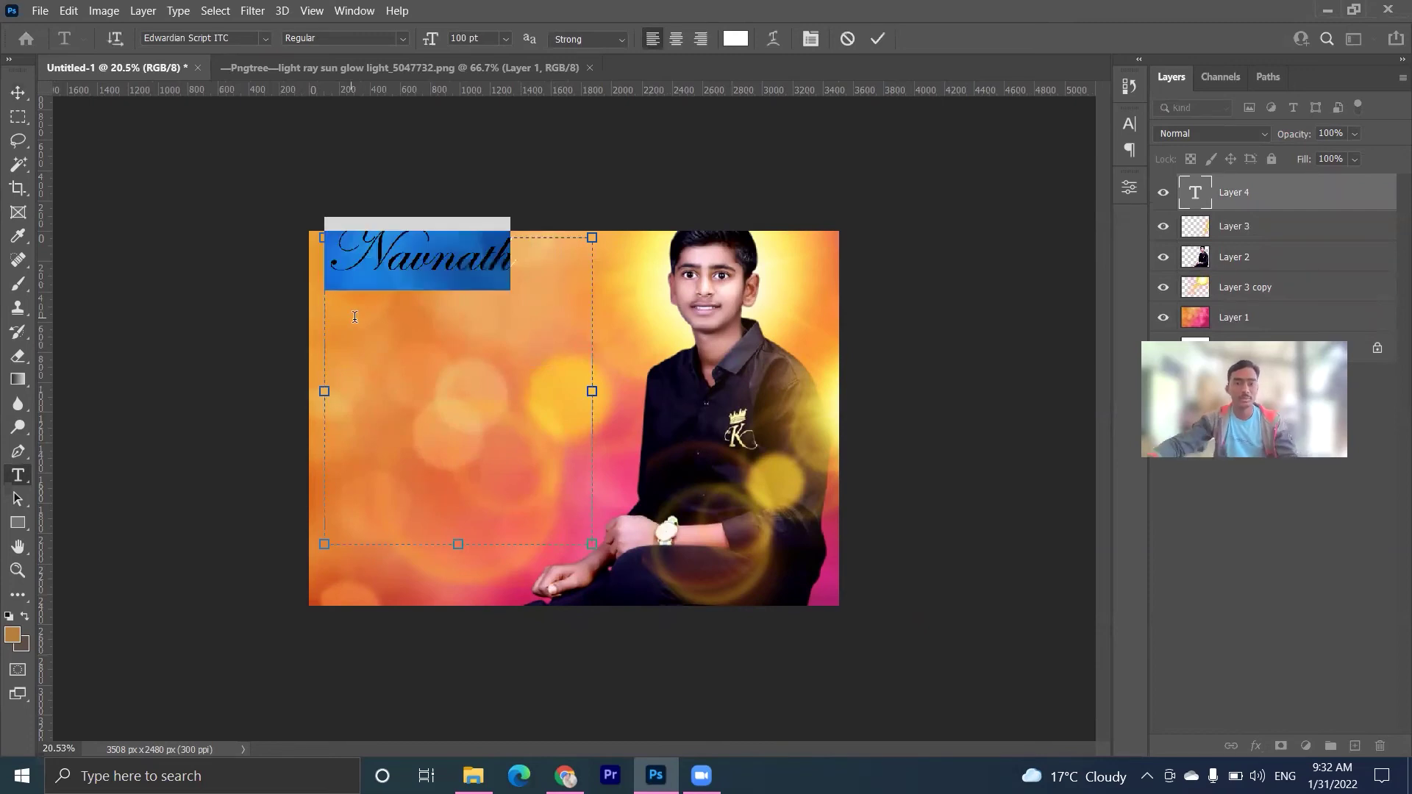
{"action": "left_click", "coordinate": [17, 92]}
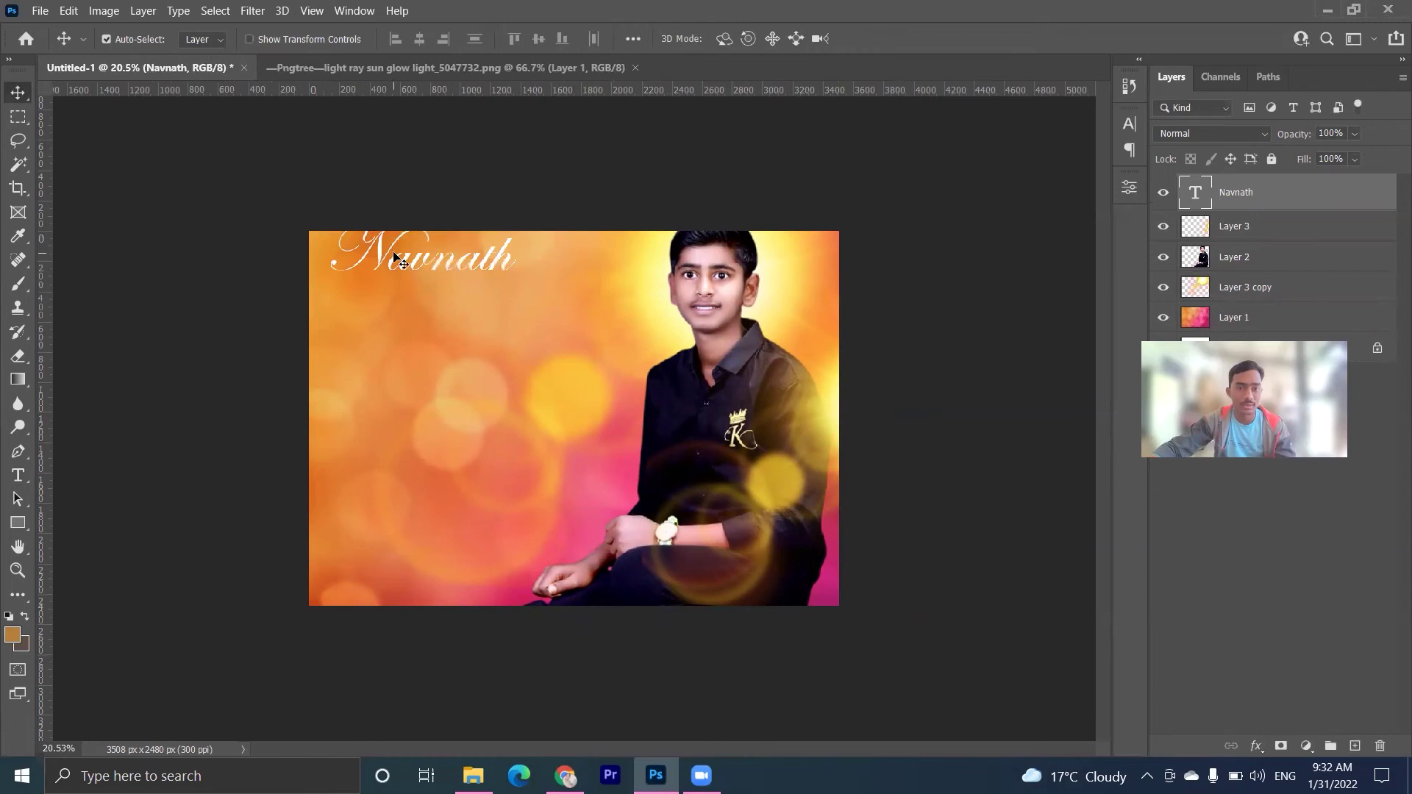
{"action": "left_click_drag", "start_coordinate": [394, 257], "coordinate": [386, 290]}
{"action": "scroll", "coordinate": [398, 298], "scroll_direction": "up", "scroll_amount": 1}
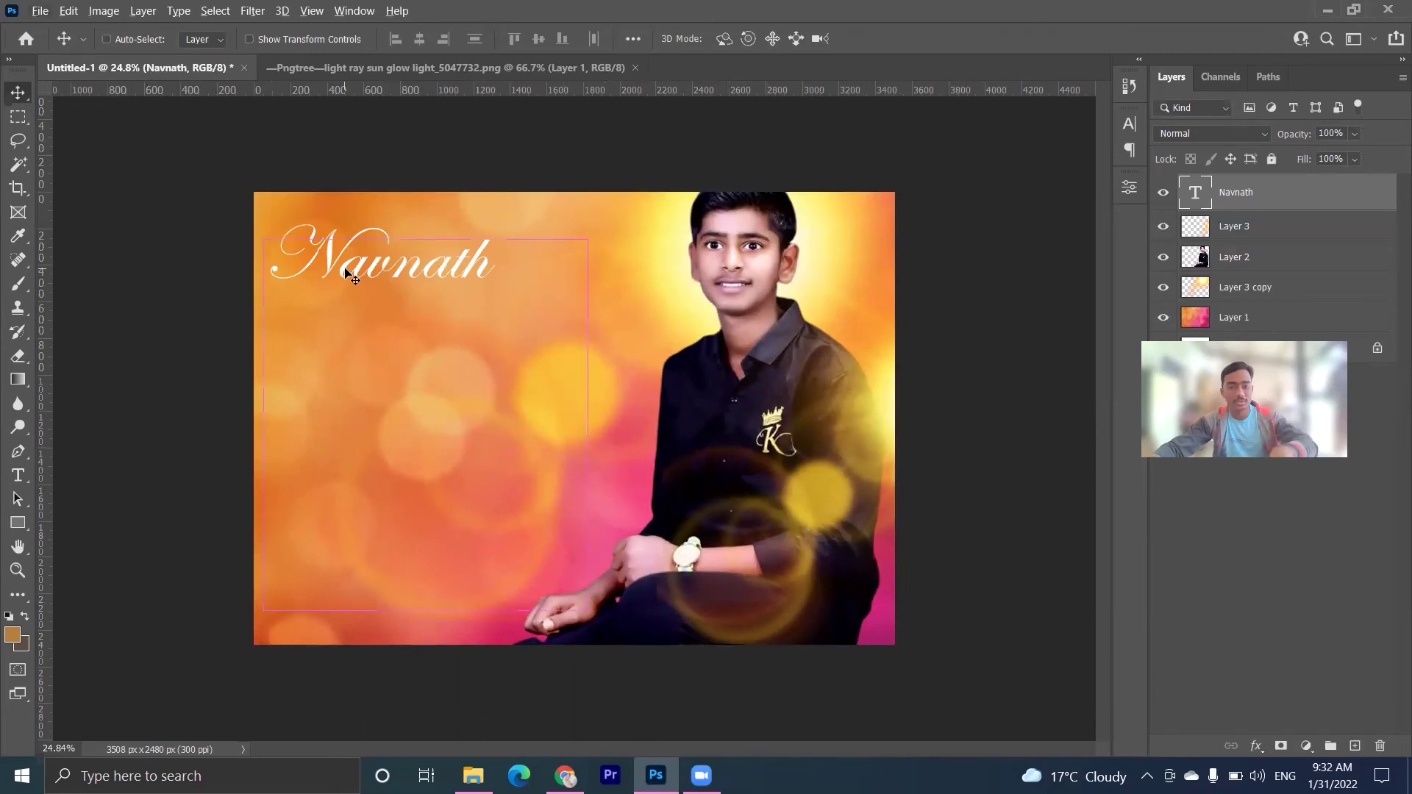
Set the Navnath text to 150 pt and widen its box so it fits one line
{"action": "key", "text": "ctrl+t"}
{"action": "key", "text": "Return"}
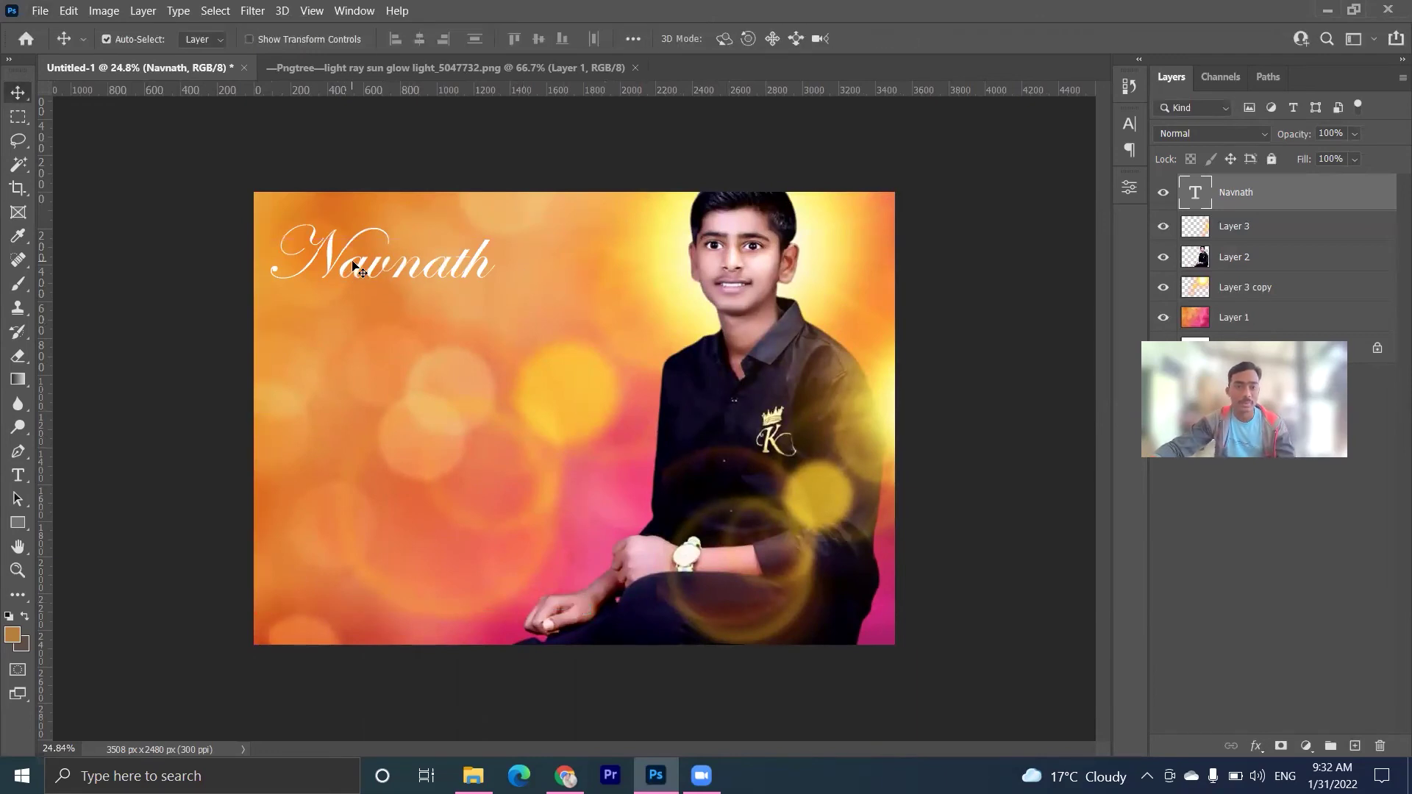
{"action": "double_click", "coordinate": [353, 265]}
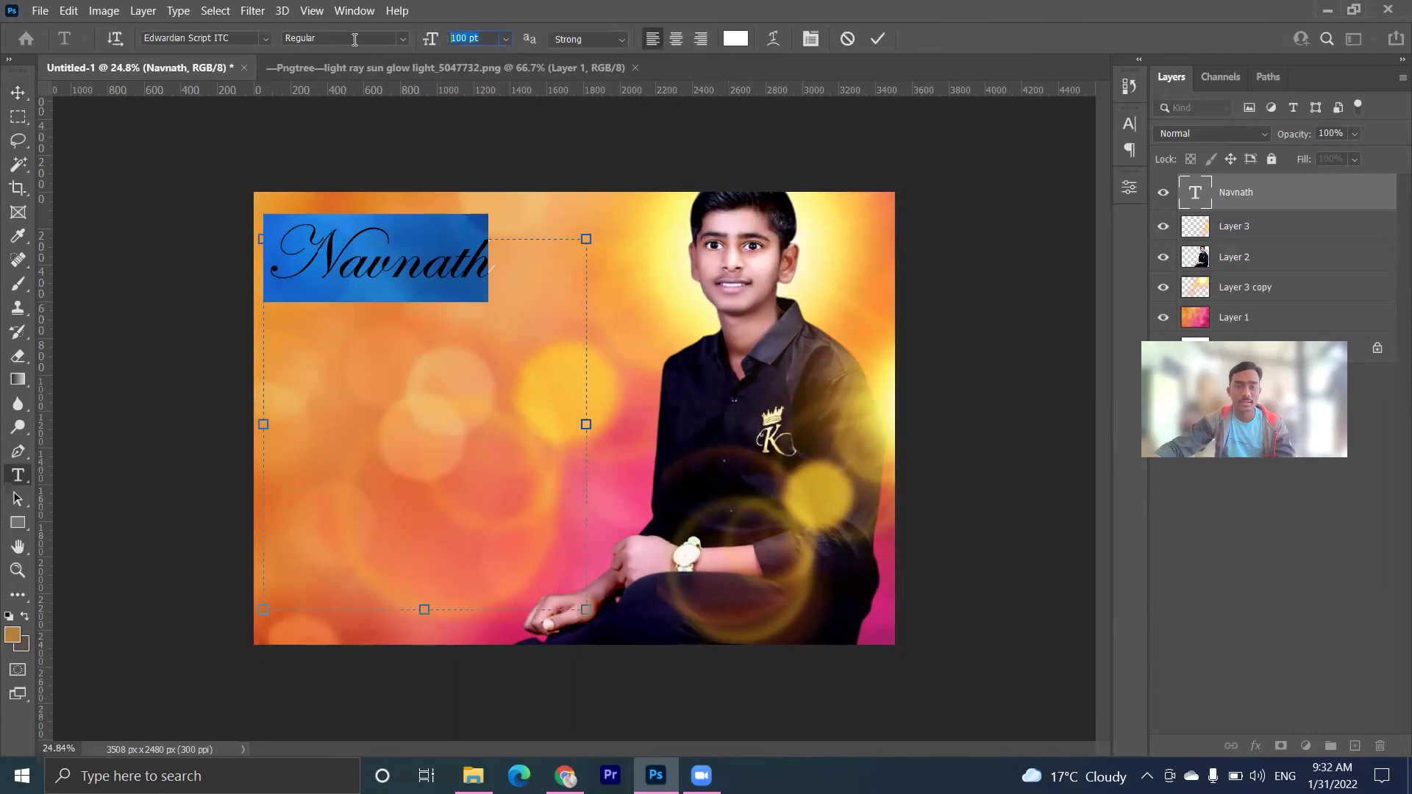
{"action": "type", "text": "150"}
{"action": "key", "text": "Return"}
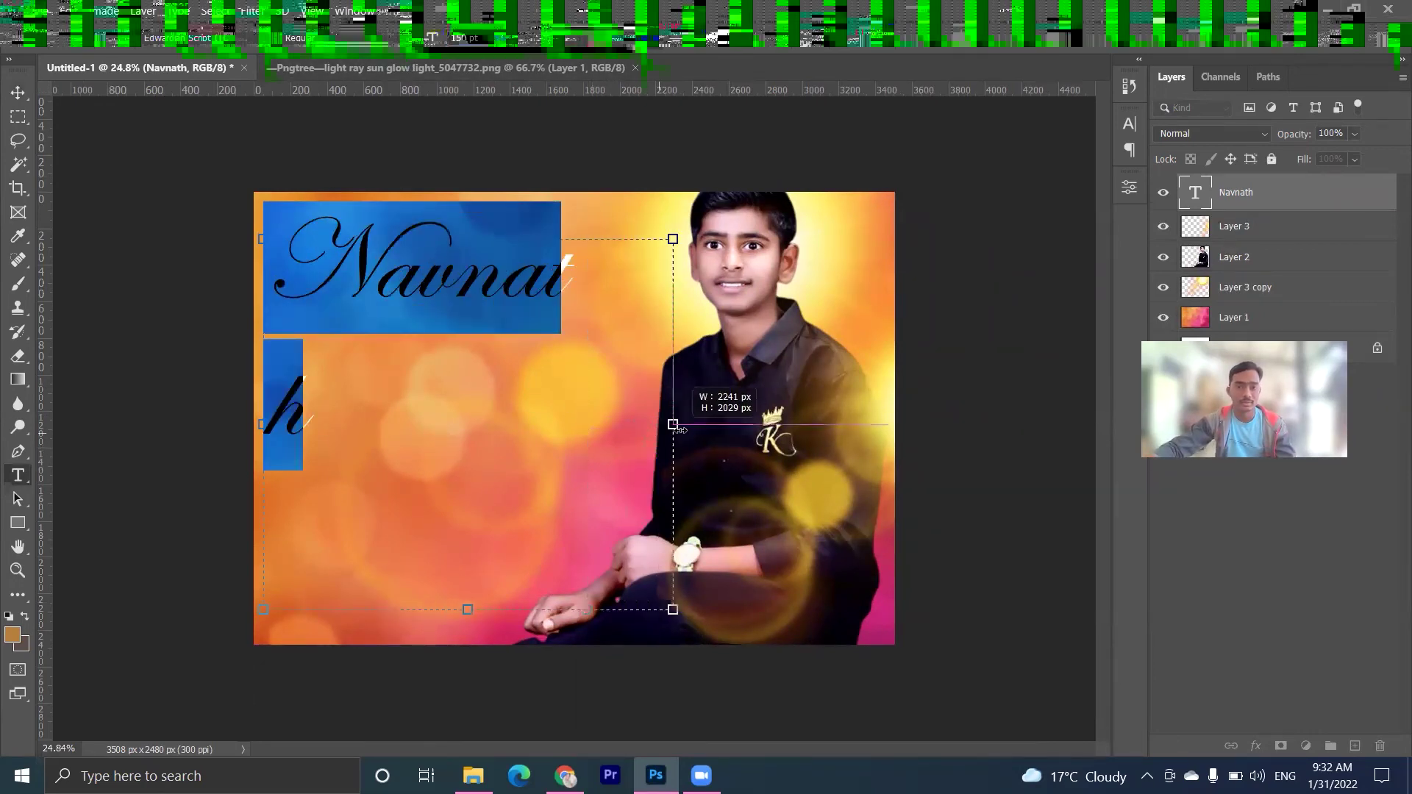
{"action": "left_click_drag", "start_coordinate": [592, 439], "coordinate": [673, 427]}
Move the Navnath text lower on the left, beside the young man
{"action": "left_click", "coordinate": [17, 92]}
{"action": "left_click_drag", "start_coordinate": [406, 277], "coordinate": [391, 383]}
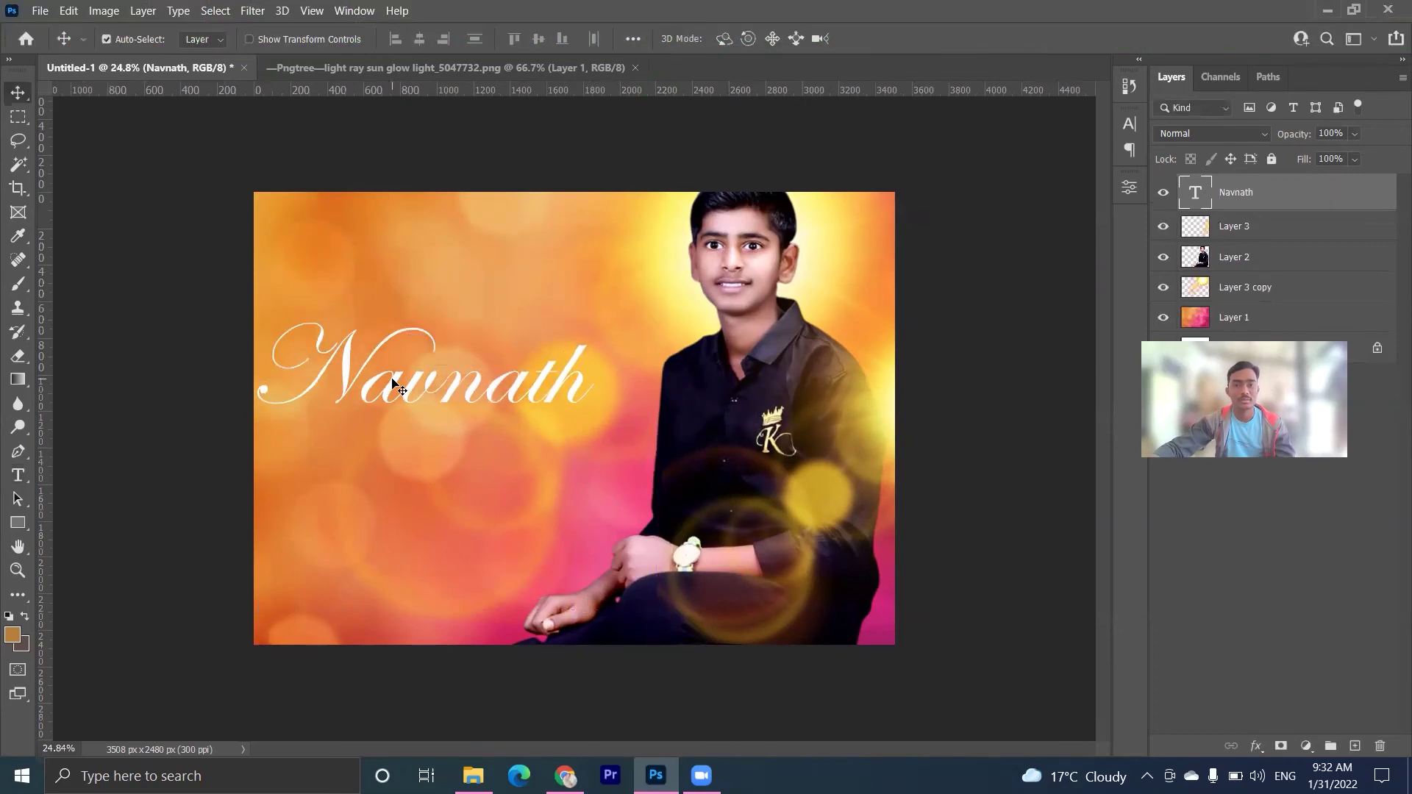
{"action": "left_click_drag", "start_coordinate": [393, 383], "coordinate": [401, 348]}
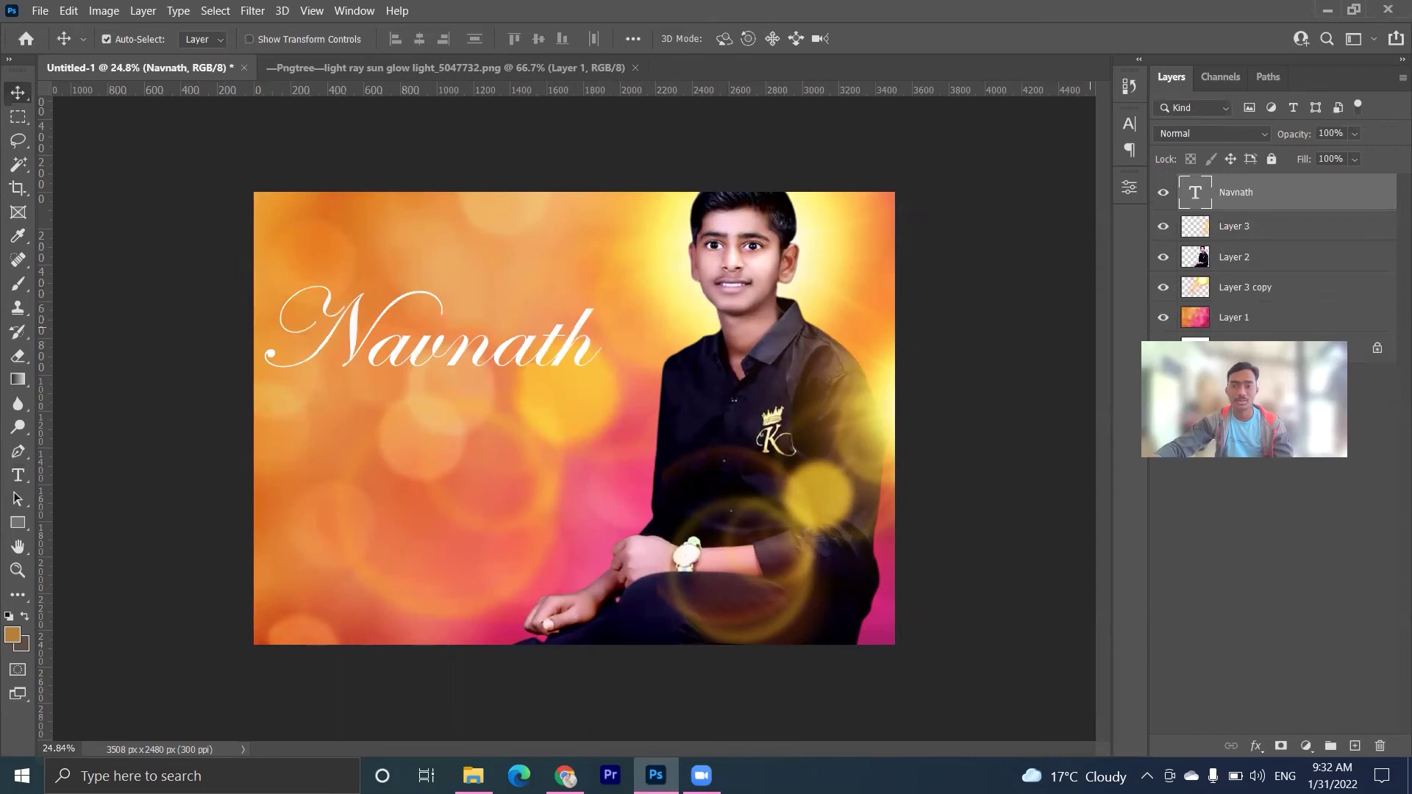
Add a thick 93 px black outside Stroke to the Navnath layer and bring up its colour chooser
{"action": "right_click", "coordinate": [1193, 193]}
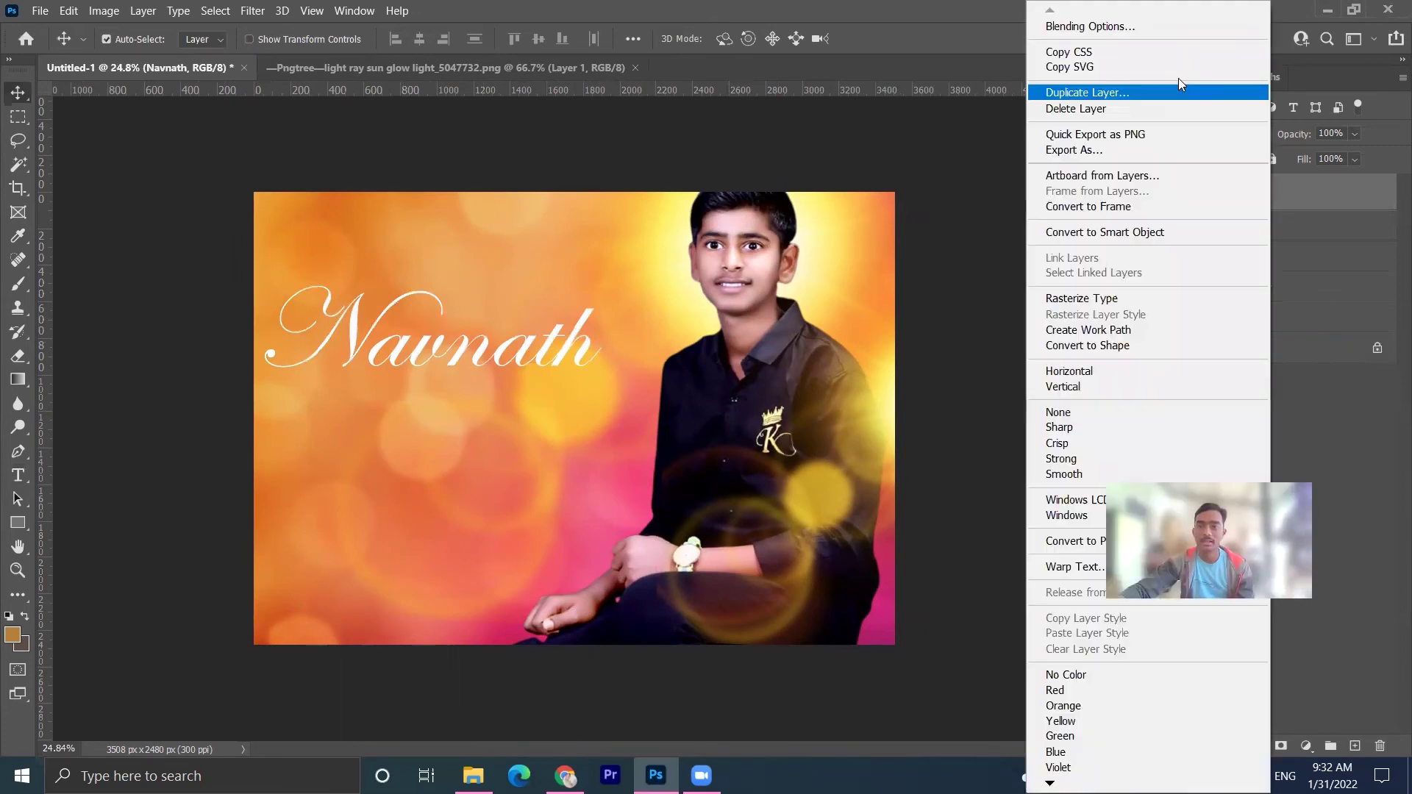
{"action": "left_click", "coordinate": [1093, 27]}
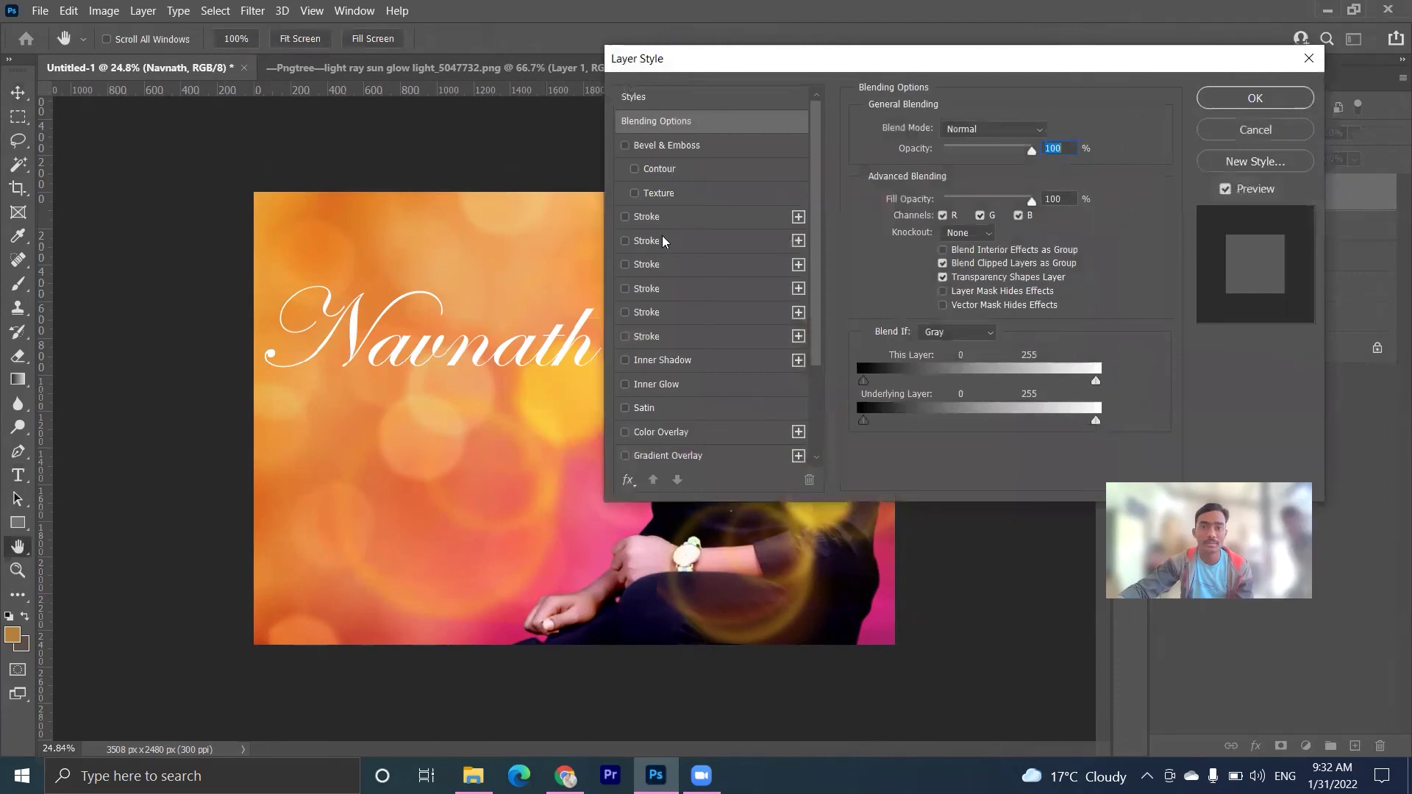
{"action": "left_click", "coordinate": [625, 217]}
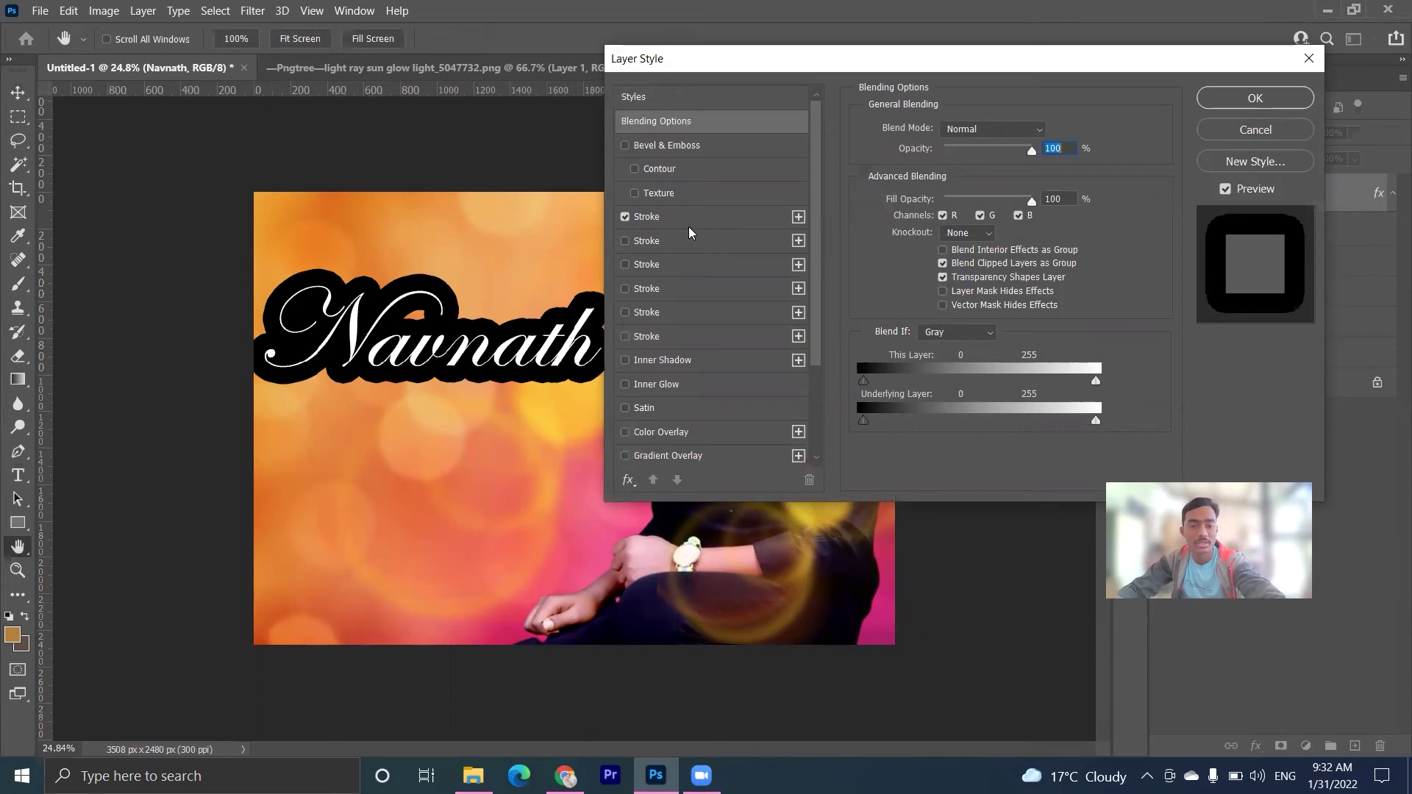
{"action": "key", "text": "XF86MonBrightnessUp"}
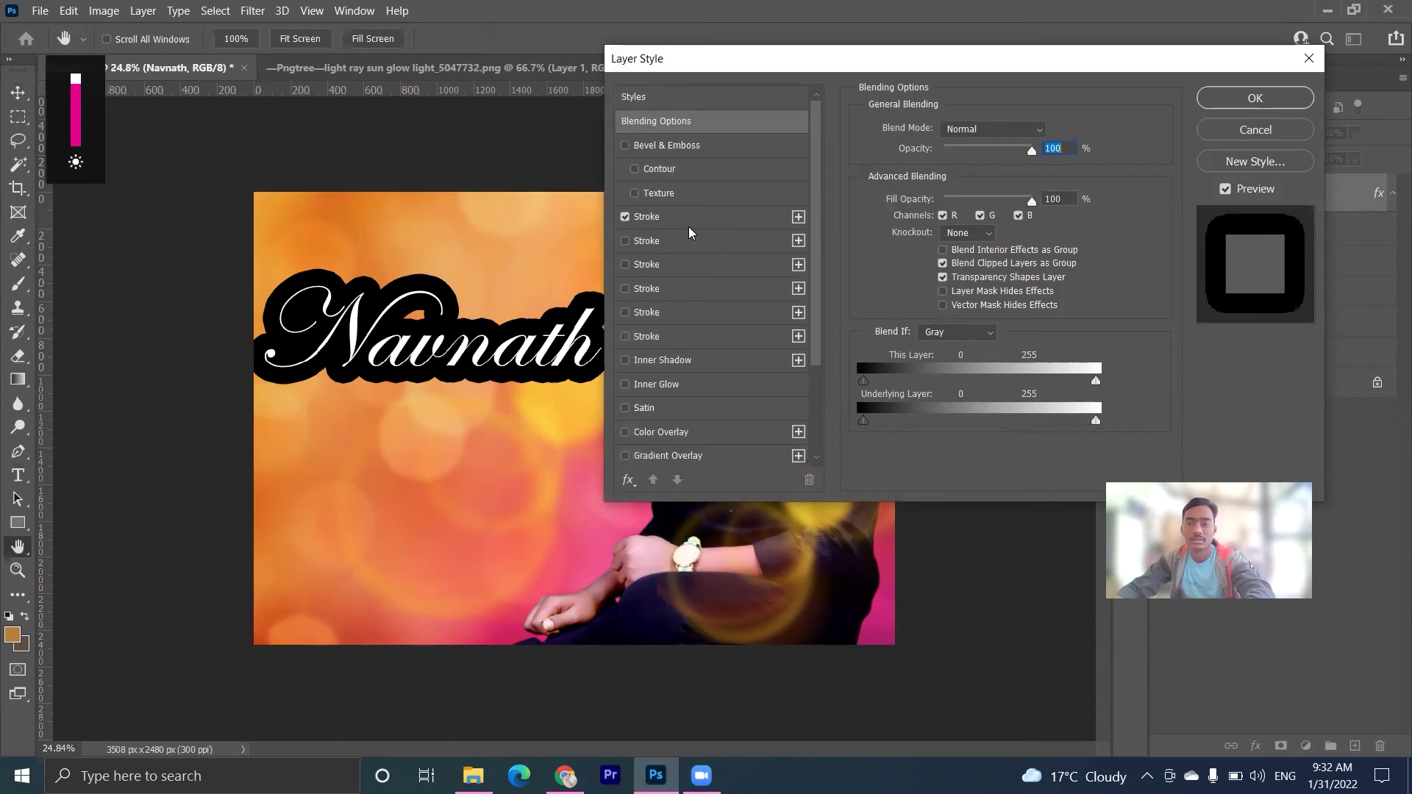
{"action": "left_click", "coordinate": [727, 218]}
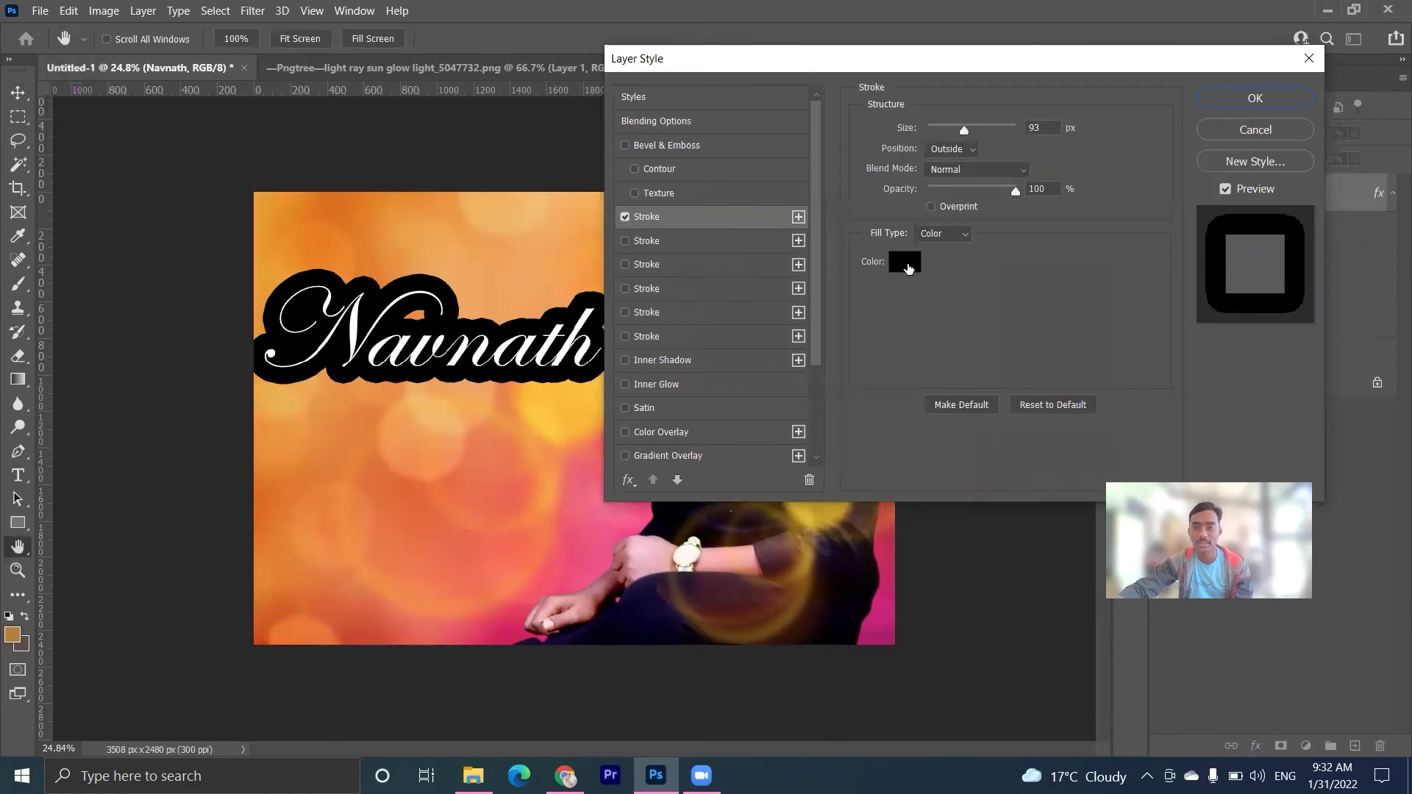
{"action": "left_click", "coordinate": [905, 262]}
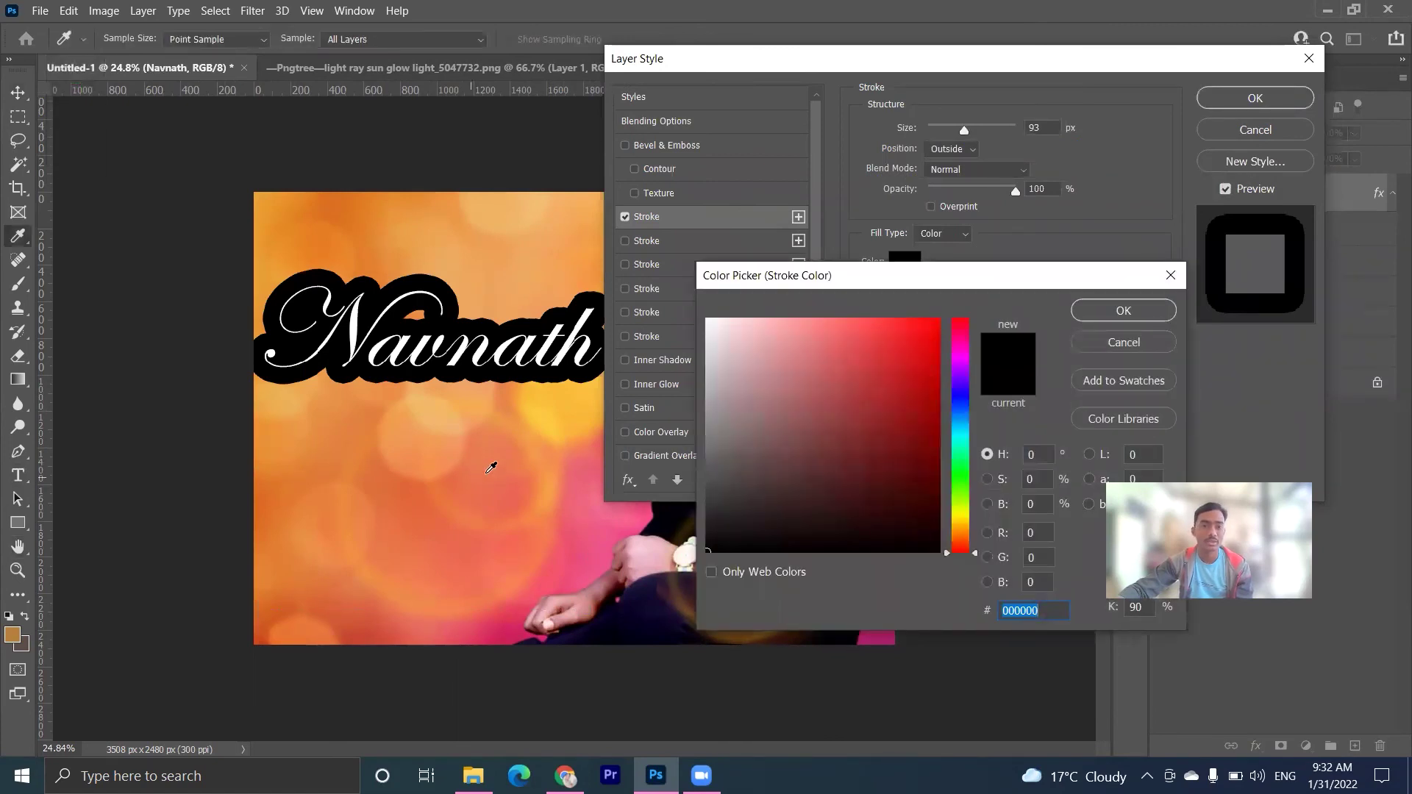
Make the Navnath stroke a thin pink sampled from the background, then apply it
{"action": "left_click", "coordinate": [567, 407]}
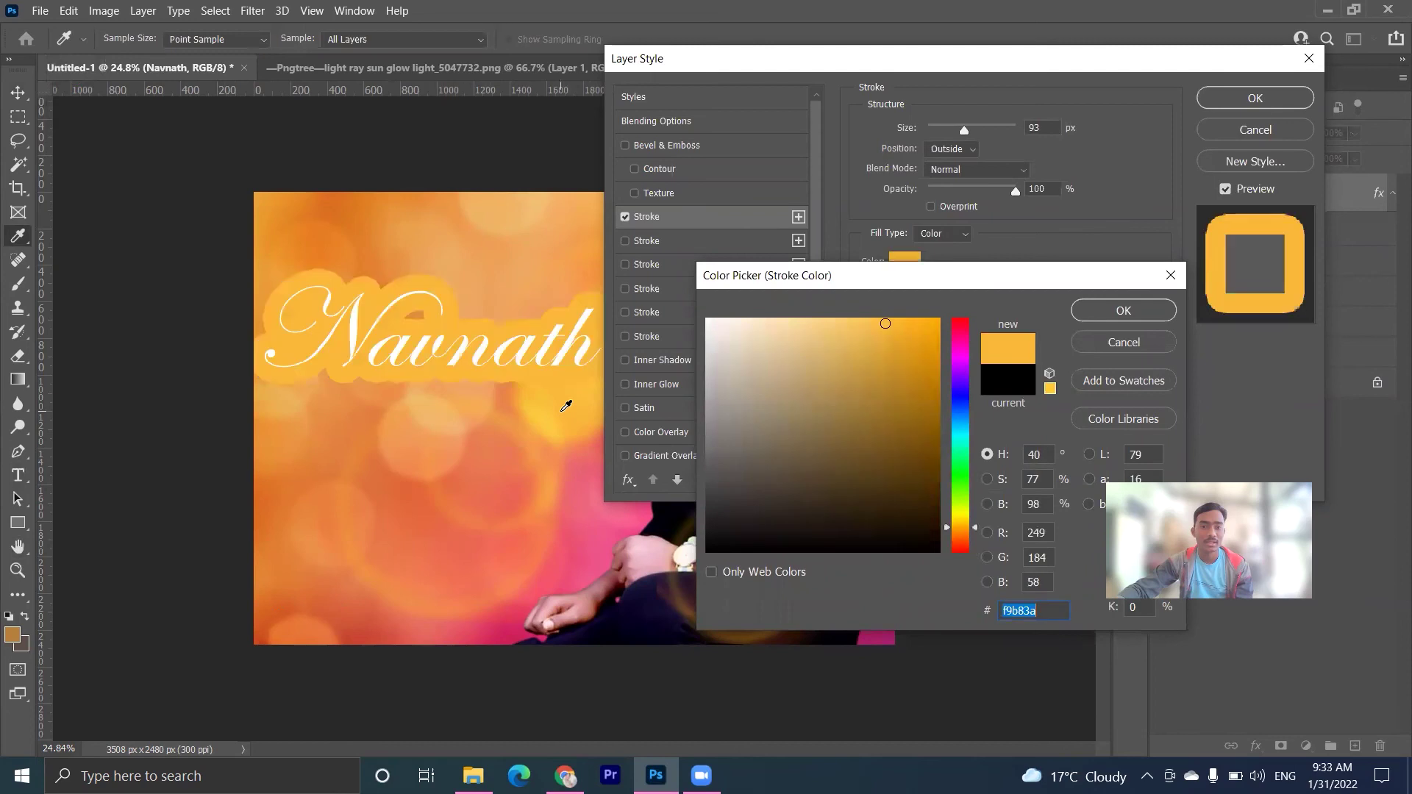
{"action": "left_click", "coordinate": [590, 478]}
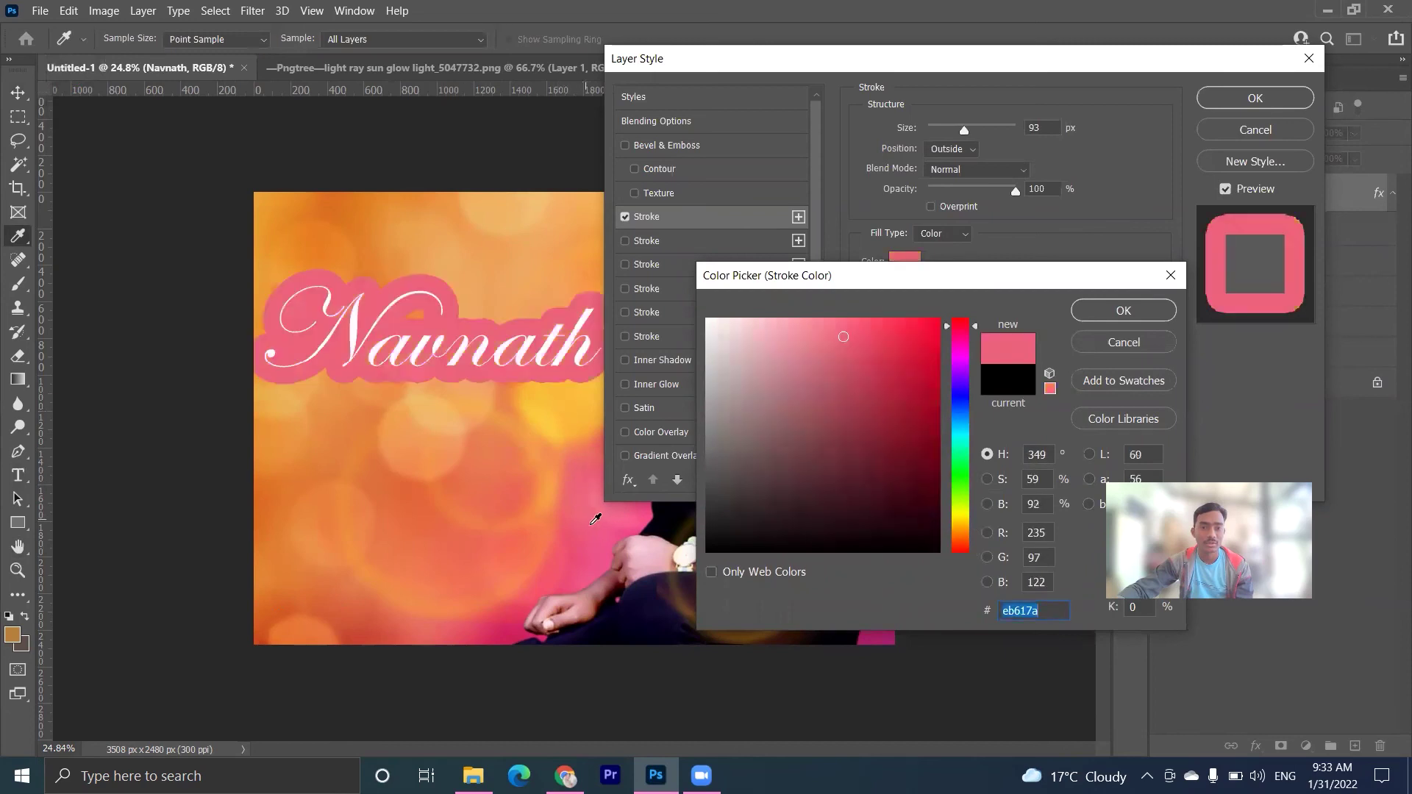
{"action": "left_click", "coordinate": [597, 557]}
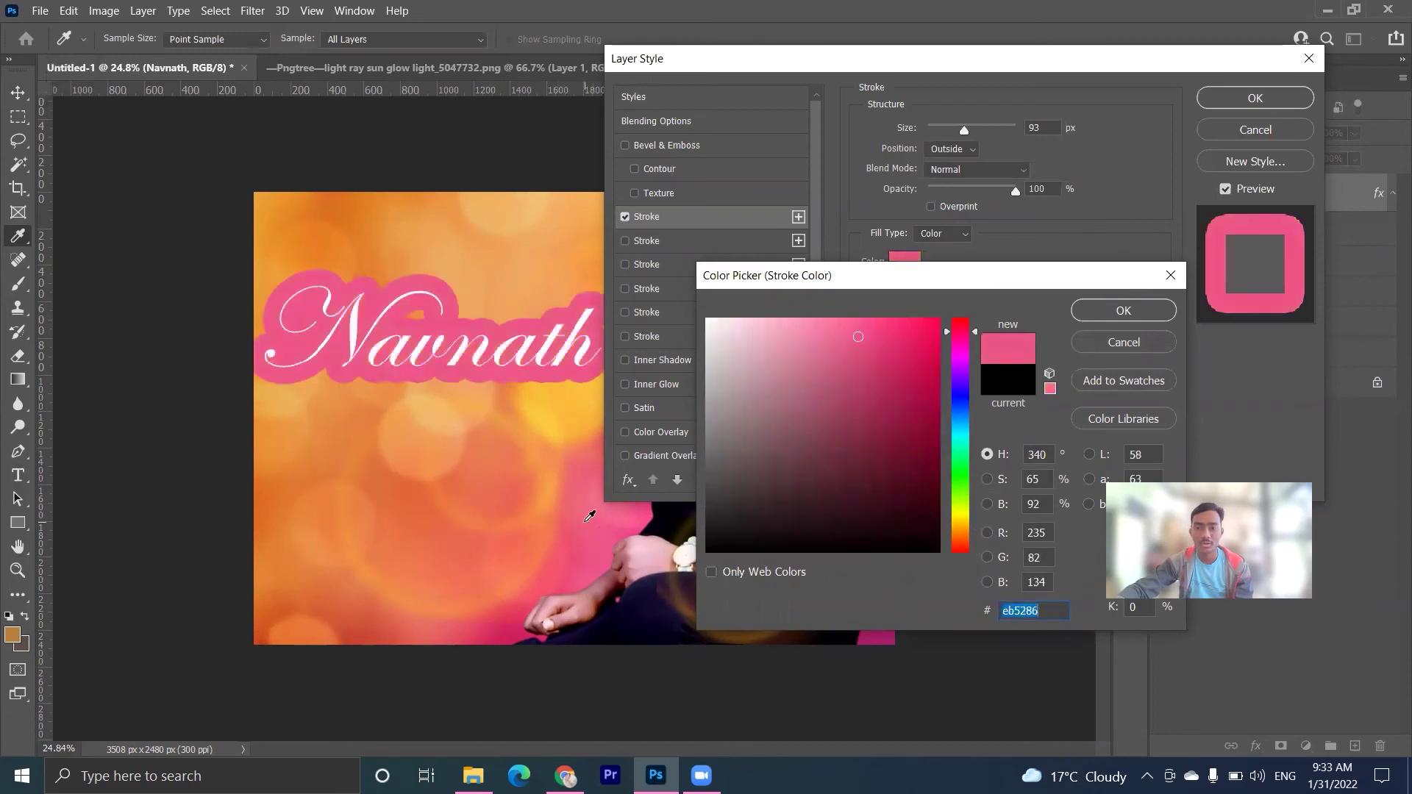
{"action": "left_click", "coordinate": [463, 403]}
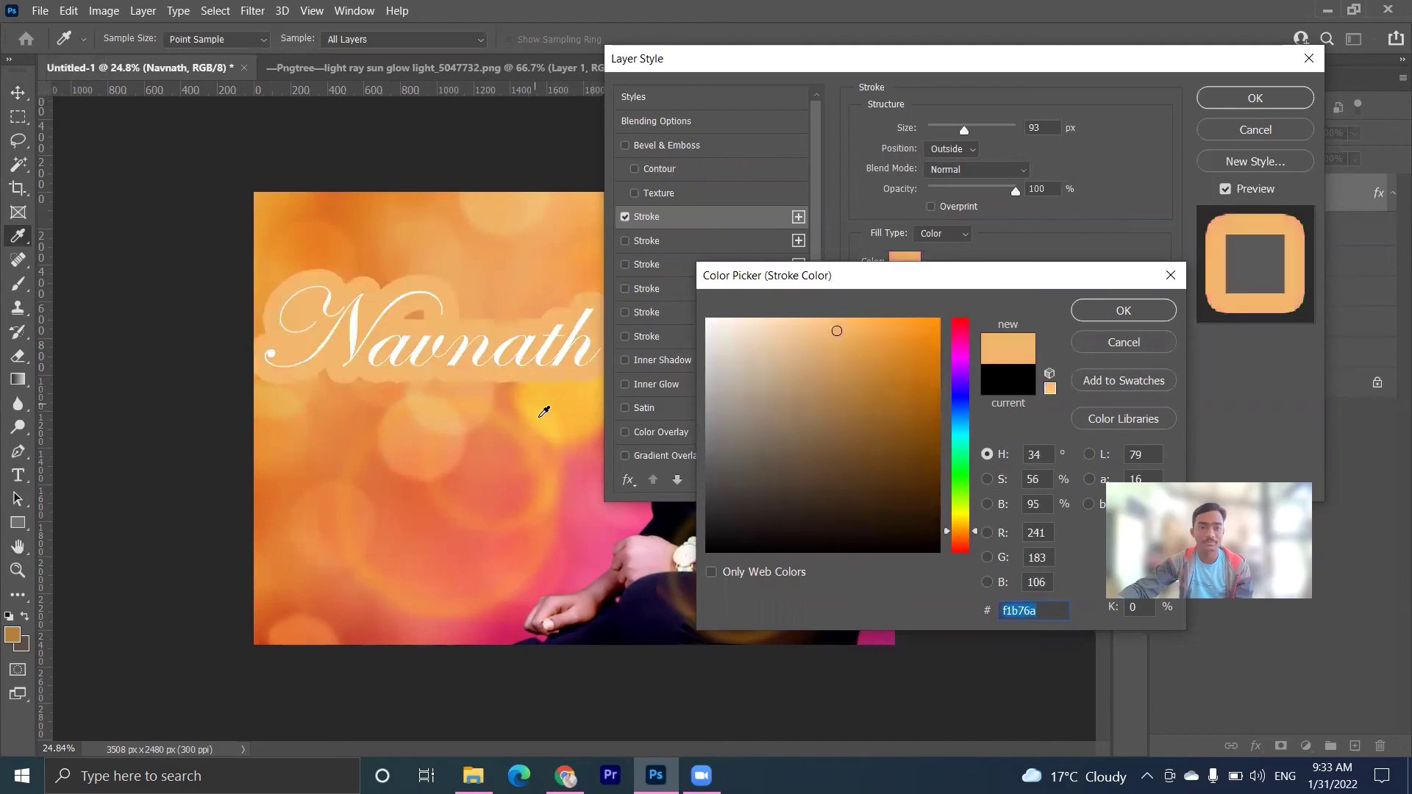
{"action": "left_click", "coordinate": [591, 472]}
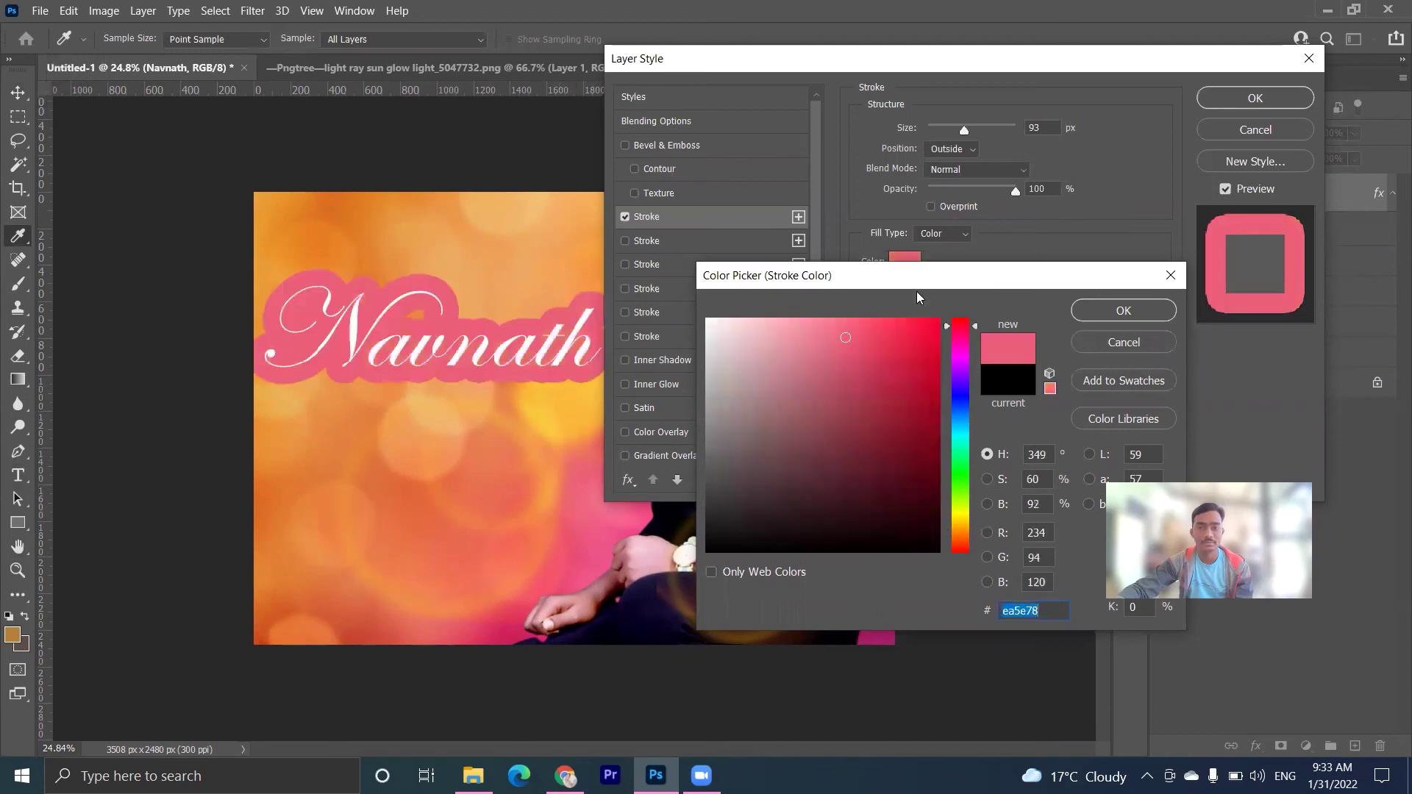
{"action": "left_click", "coordinate": [1089, 311]}
{"action": "left_click_drag", "start_coordinate": [963, 128], "coordinate": [943, 132]}
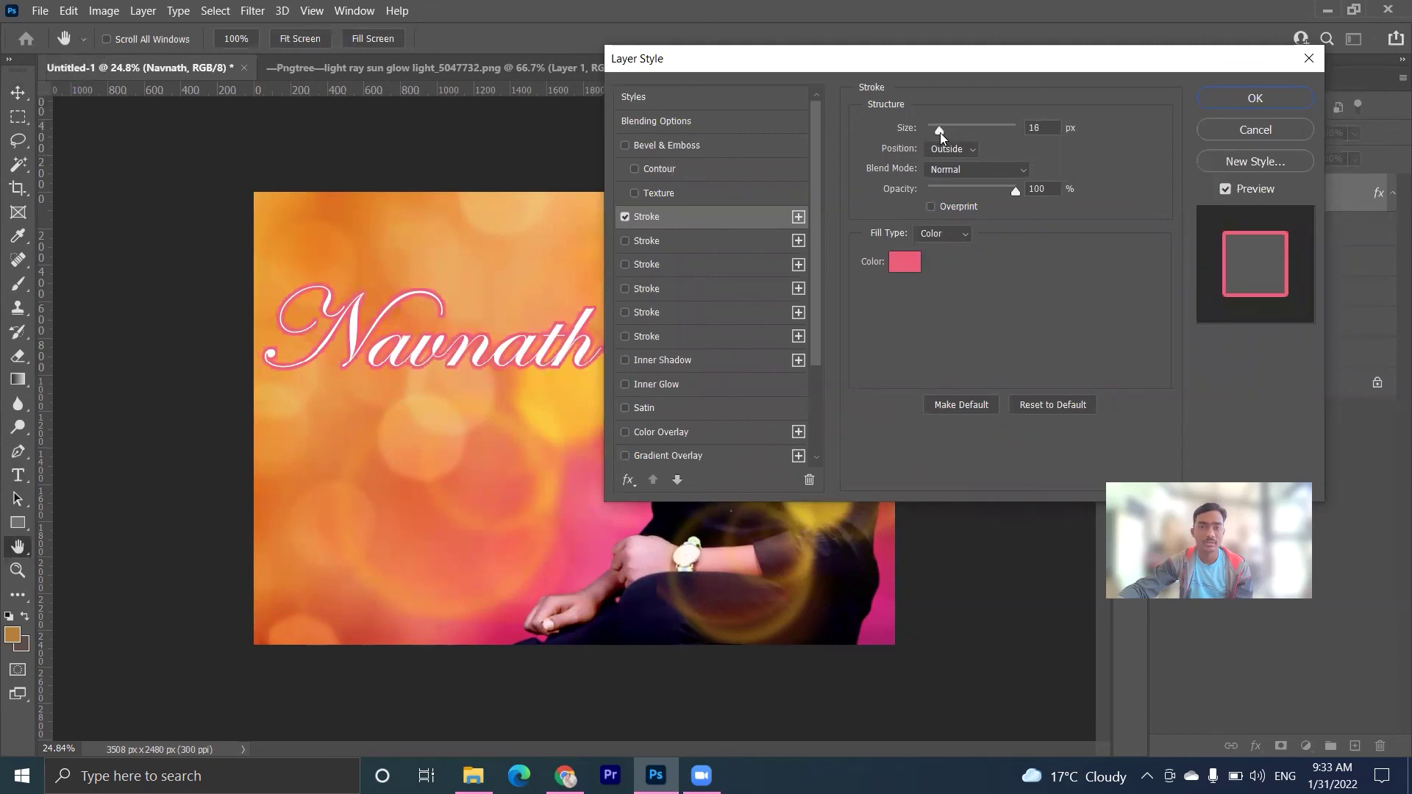
{"action": "left_click", "coordinate": [1236, 103]}
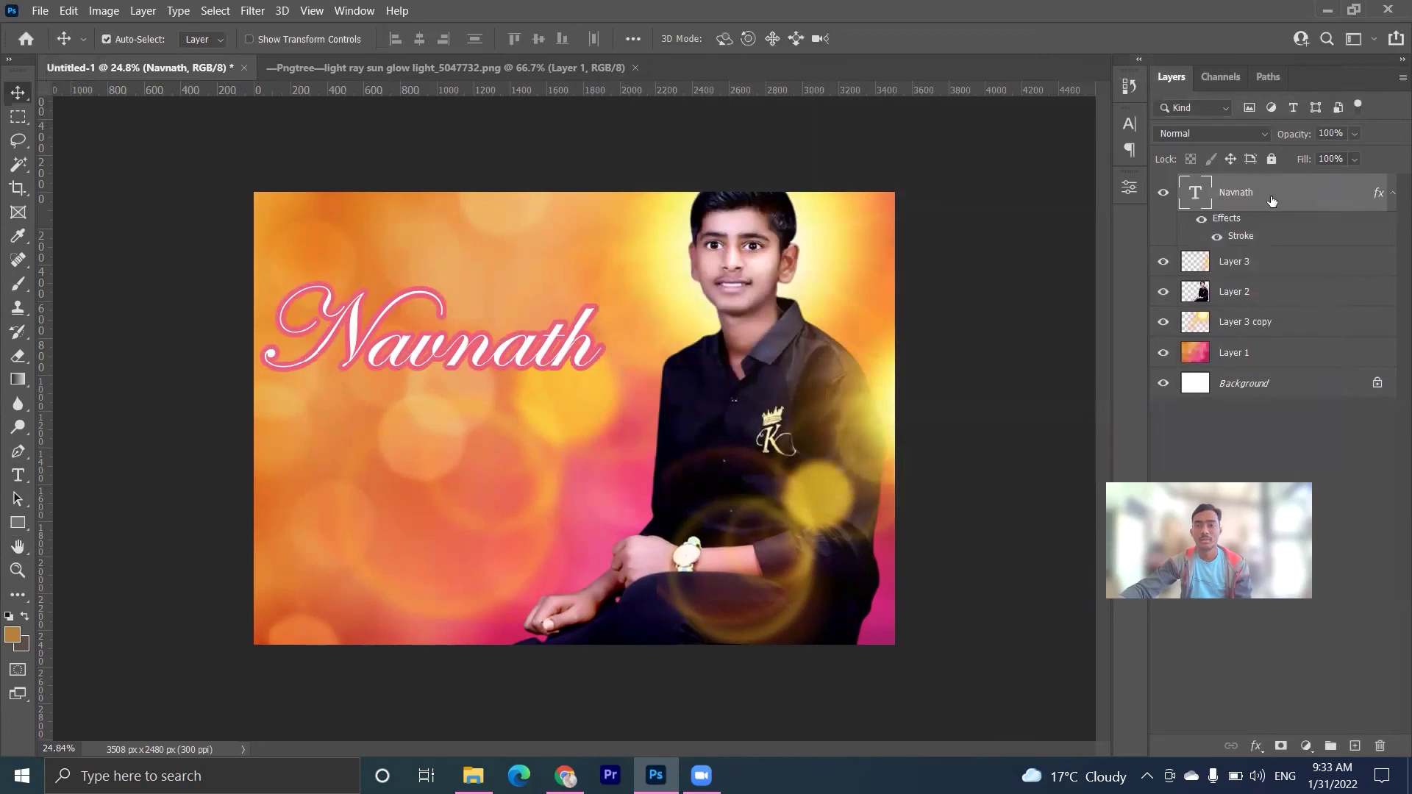
Add a soft white Drop Shadow to Navnath with an adjusted angle, and apply the layer styles
{"action": "right_click", "coordinate": [1271, 196]}
{"action": "left_click", "coordinate": [1151, 27]}
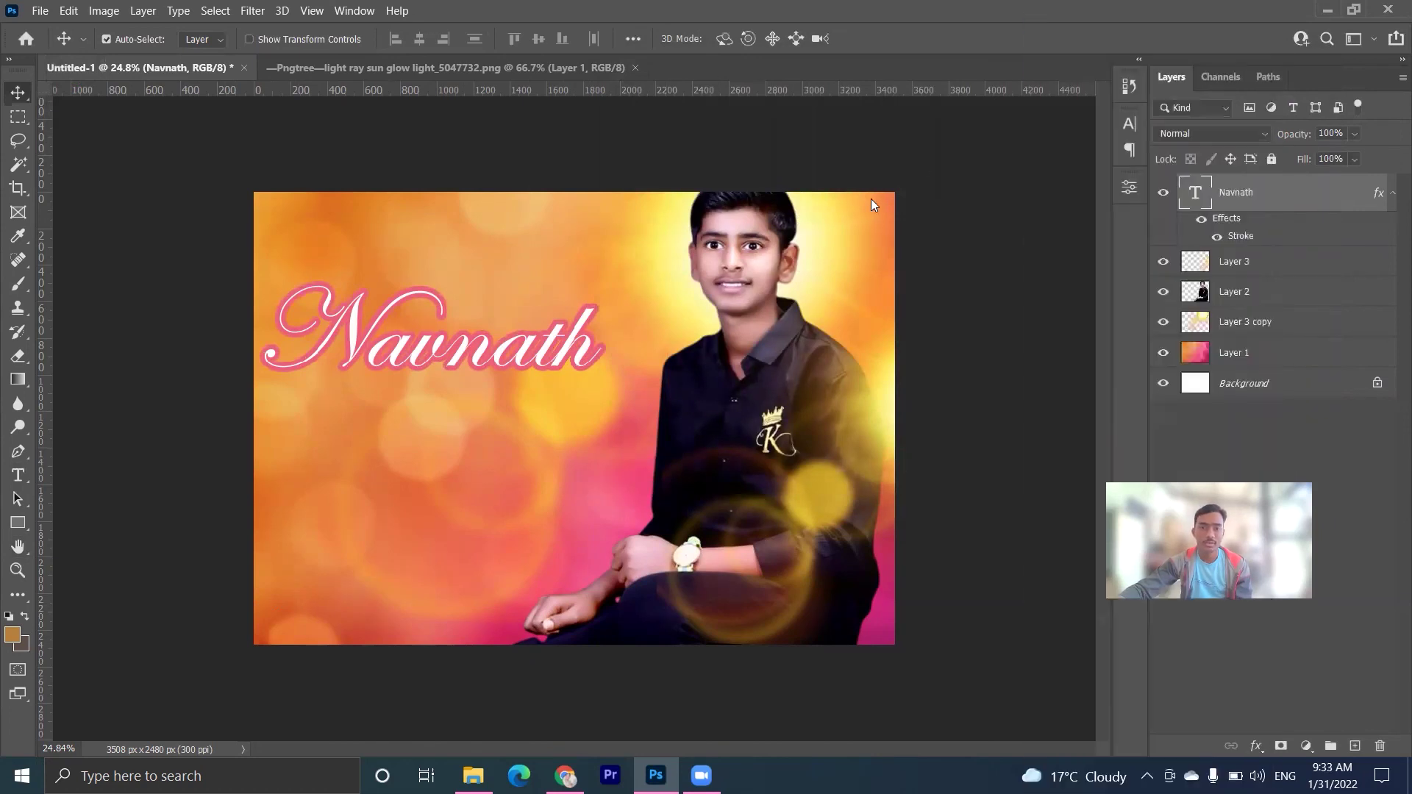
{"action": "scroll", "coordinate": [700, 363], "scroll_direction": "down", "scroll_amount": 1}
{"action": "scroll", "coordinate": [655, 415], "scroll_direction": "down", "scroll_amount": 2}
{"action": "scroll", "coordinate": [654, 414], "scroll_direction": "down", "scroll_amount": 3}
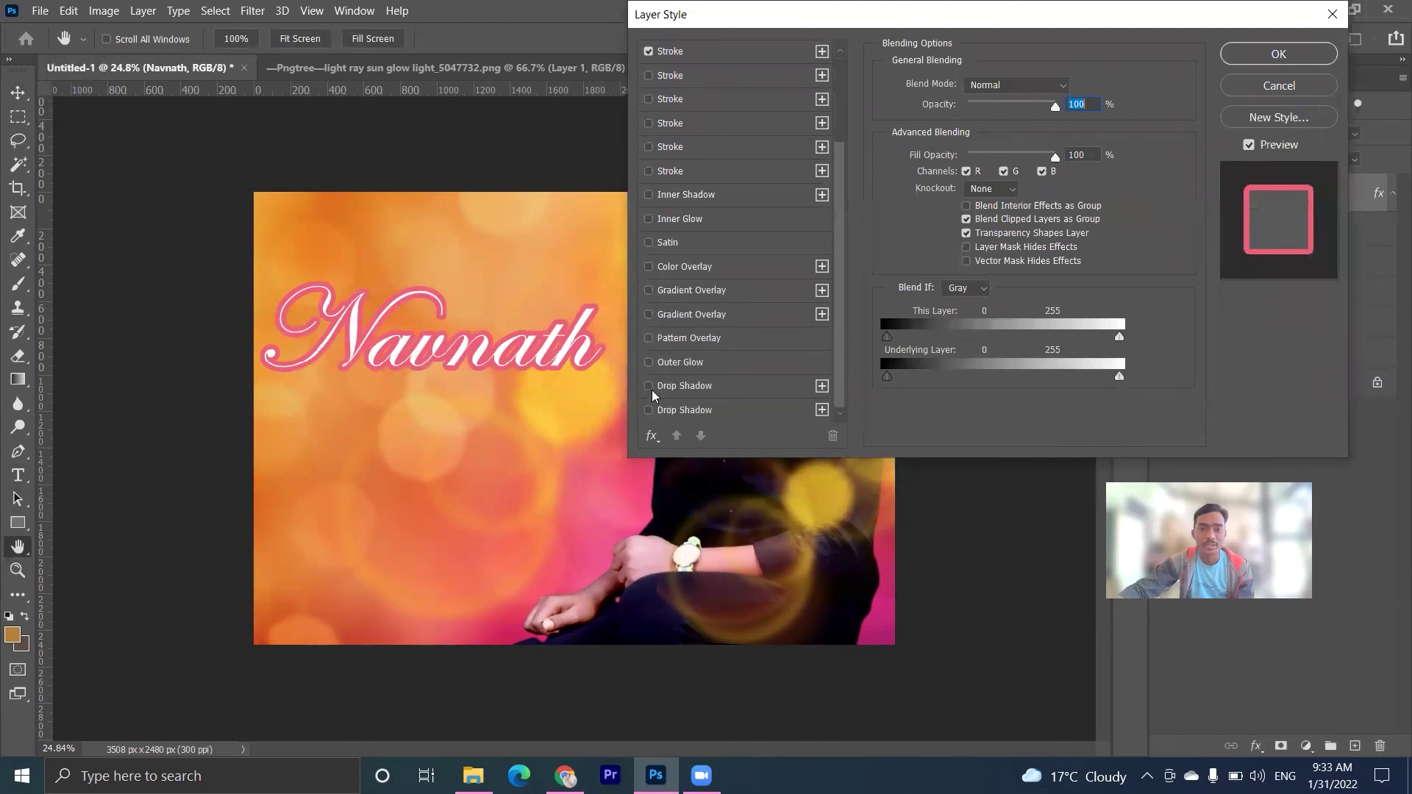
{"action": "left_click", "coordinate": [649, 387]}
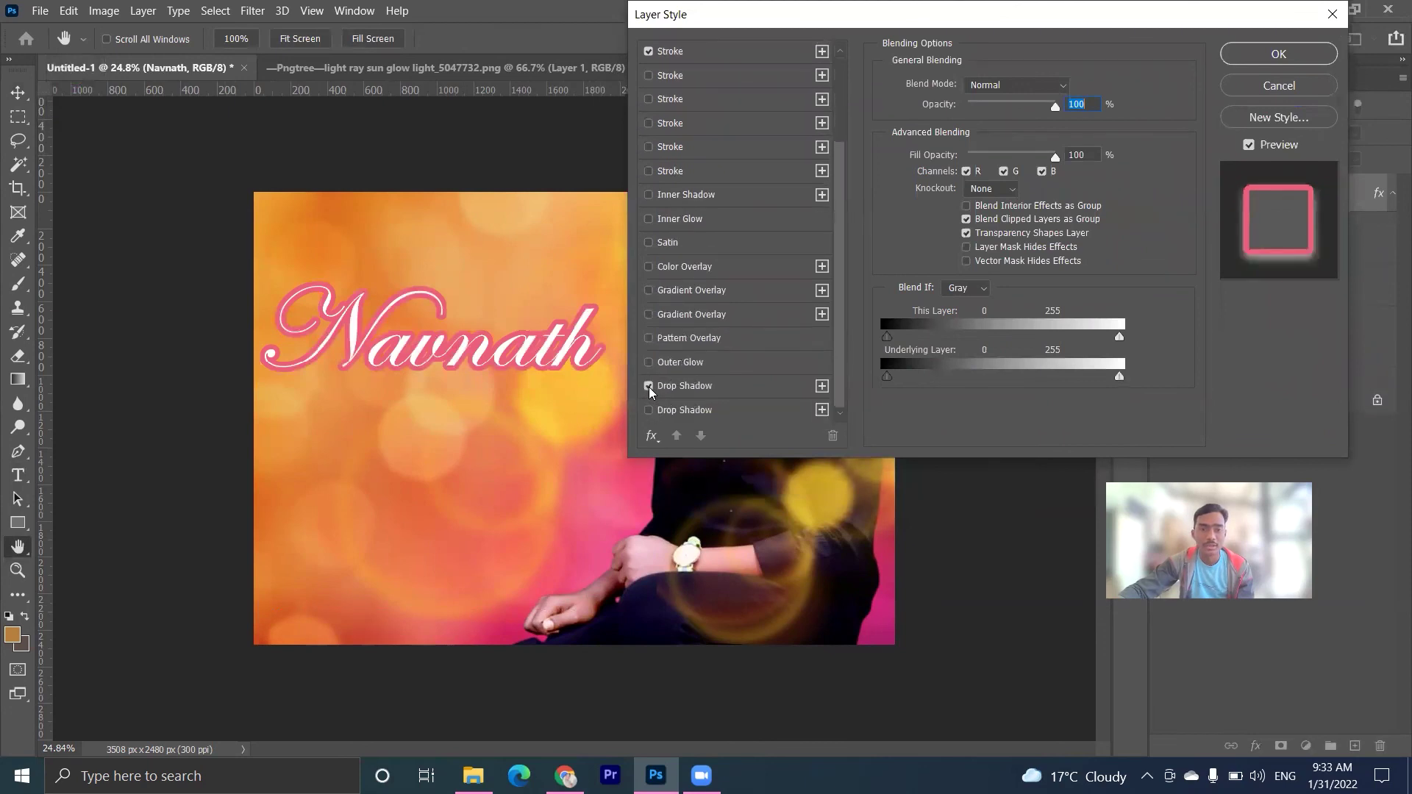
{"action": "left_click", "coordinate": [807, 390]}
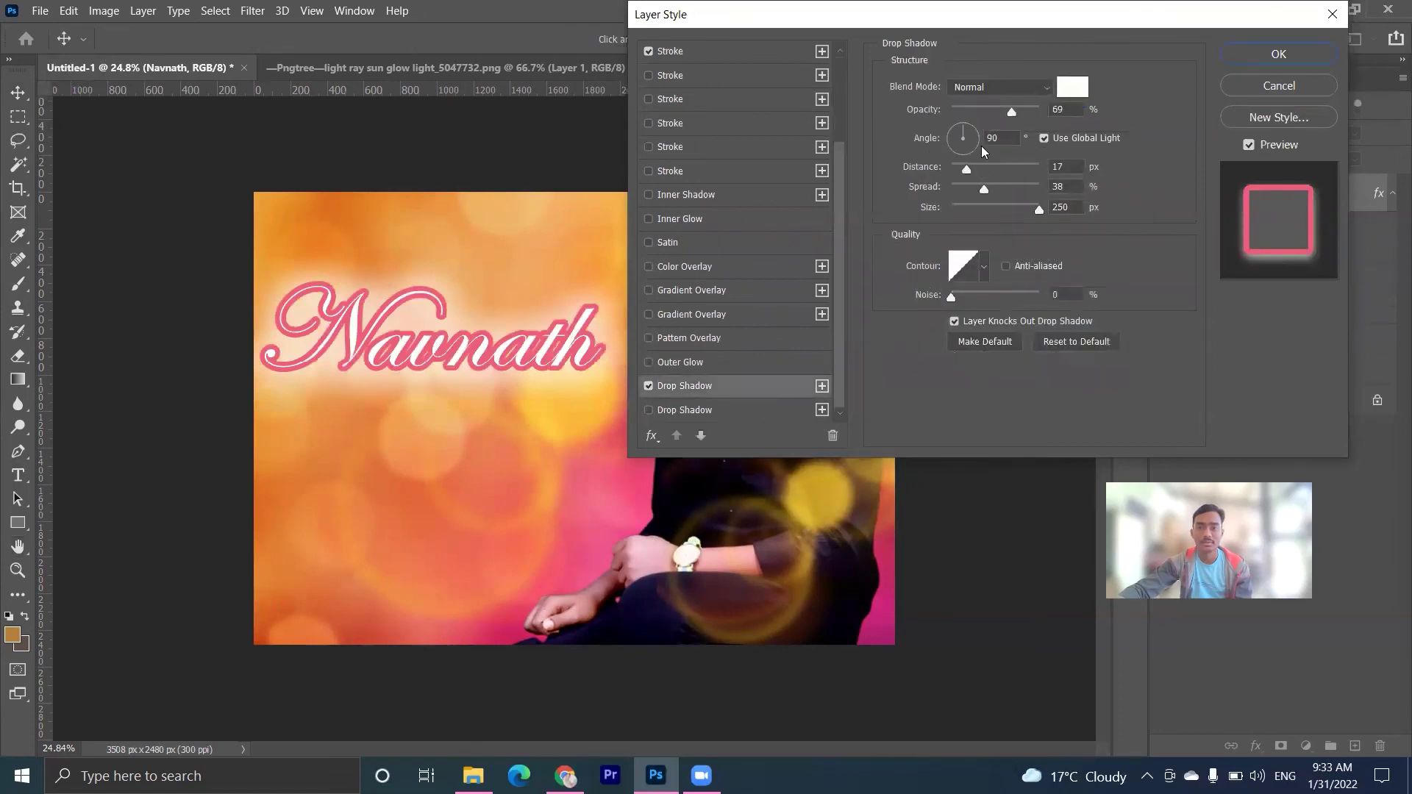
{"action": "left_click_drag", "start_coordinate": [966, 133], "coordinate": [971, 155]}
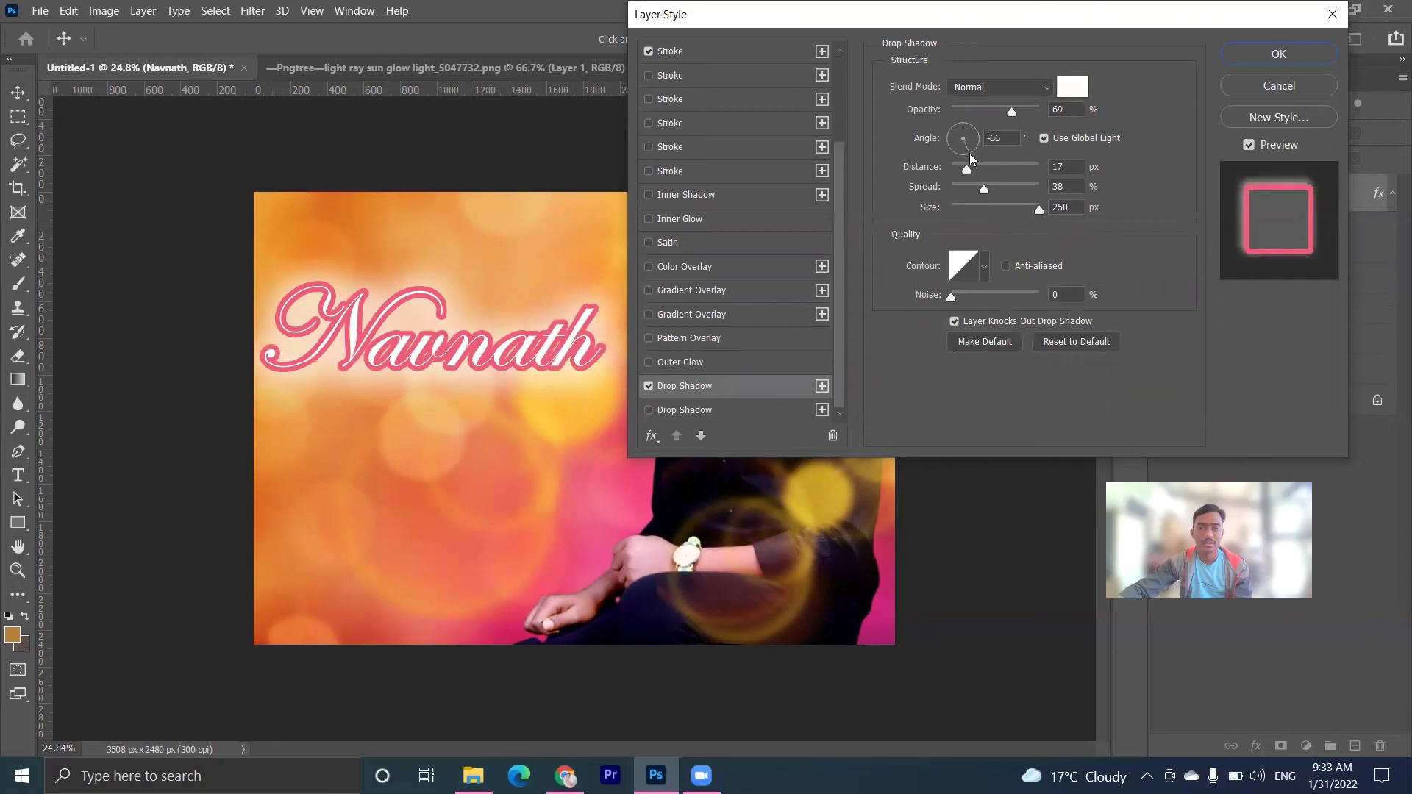
{"action": "left_click_drag", "start_coordinate": [969, 153], "coordinate": [959, 156]}
{"action": "left_click", "coordinate": [965, 159]}
{"action": "left_click", "coordinate": [1276, 55]}
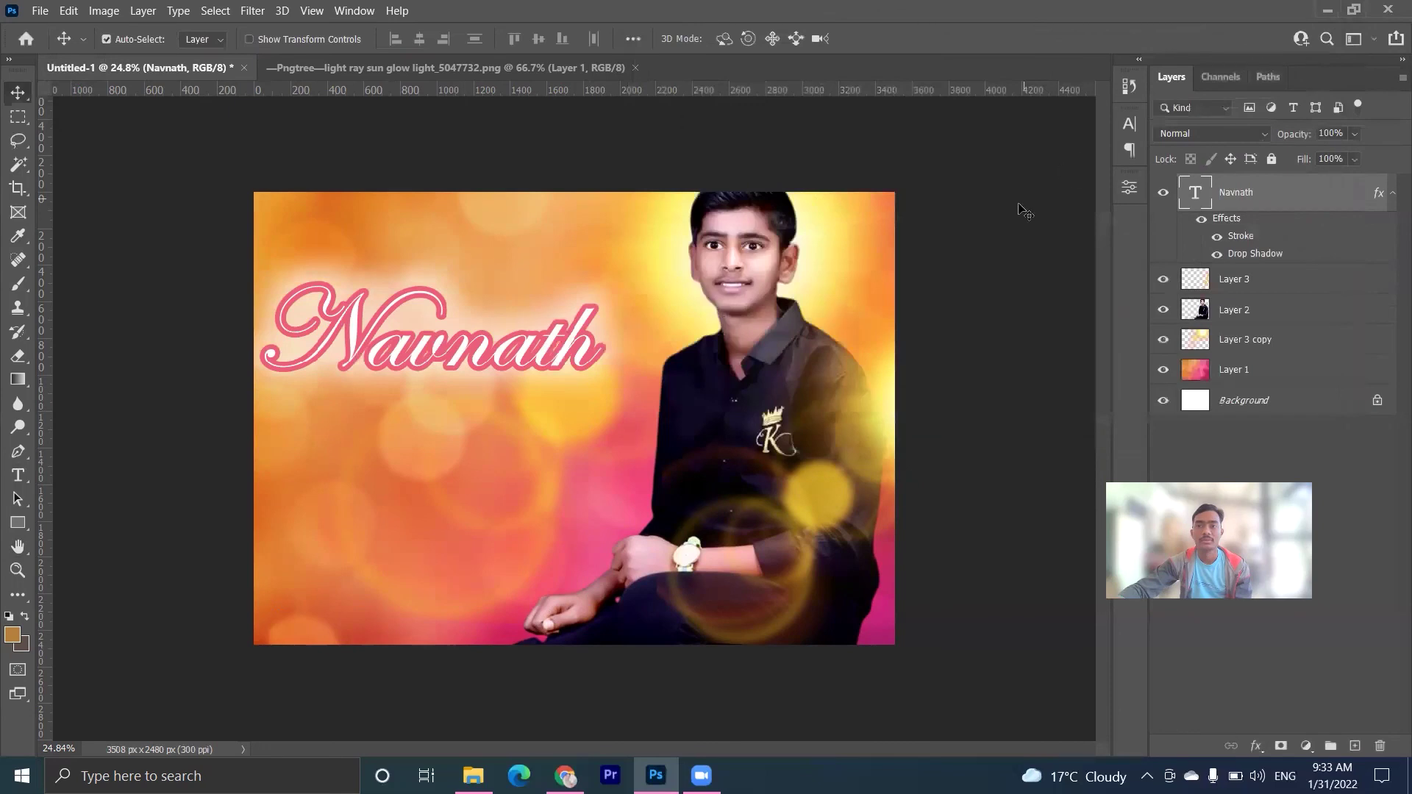